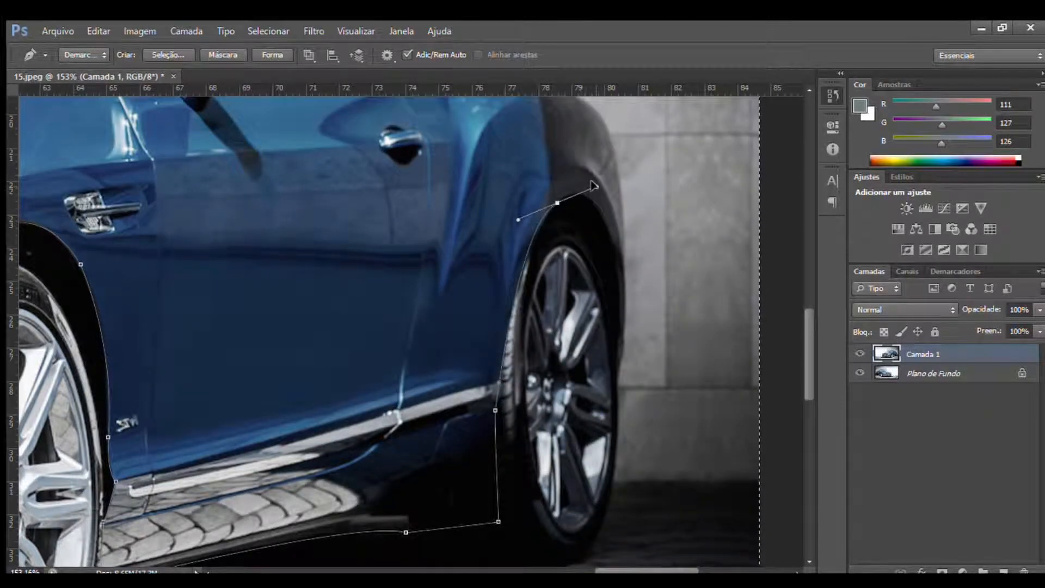
Finish the path around the wheels and ground, then copy the car body and background without them to a new layer
{"action": "left_click_drag", "start_coordinate": [617, 274], "coordinate": [601, 163]}
{"action": "left_click", "coordinate": [618, 363]}
{"action": "left_click", "coordinate": [620, 385]}
{"action": "left_click_drag", "start_coordinate": [780, 393], "coordinate": [521, 392]}
{"action": "left_click", "coordinate": [523, 387]}
{"action": "left_click_drag", "start_coordinate": [550, 497], "coordinate": [468, 497]}
{"action": "left_click", "coordinate": [687, 172]}
{"action": "left_click", "coordinate": [135, 167]}
{"action": "left_click", "coordinate": [148, 405]}
{"action": "right_click", "coordinate": [596, 128]}
{"action": "left_click", "coordinate": [620, 176]}
{"action": "key", "text": "ctrl+j"}
Trace the front fender from the hood edge to the door with the Pen tool and convert the path to a selection
{"action": "key", "text": "v"}
{"action": "left_click_drag", "start_coordinate": [404, 382], "coordinate": [491, 420]}
{"action": "key", "text": "z"}
{"action": "left_click_drag", "start_coordinate": [491, 420], "coordinate": [192, 505]}
{"action": "left_click_drag", "start_coordinate": [430, 463], "coordinate": [463, 462]}
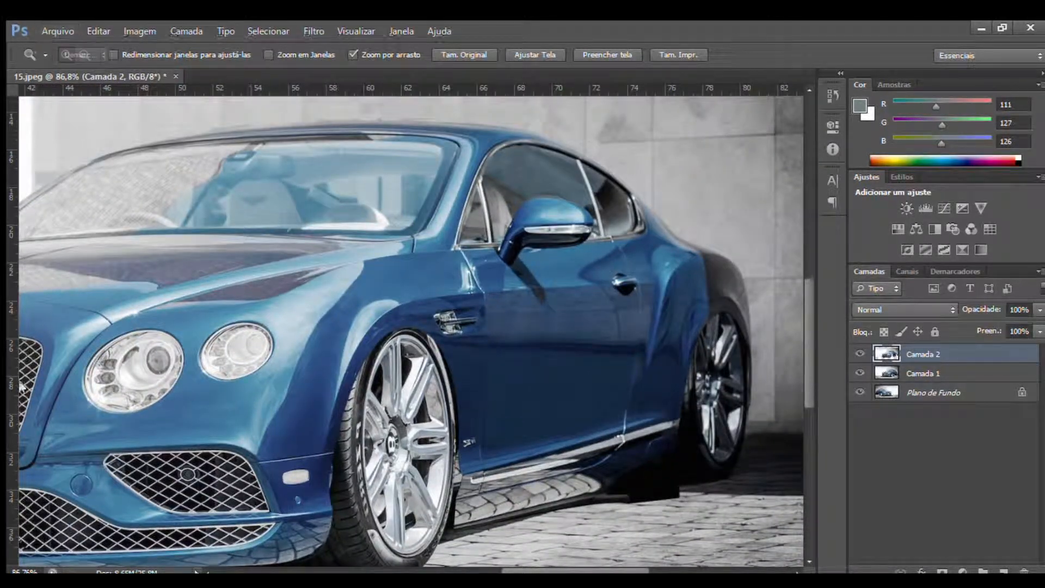
{"action": "key", "text": "p"}
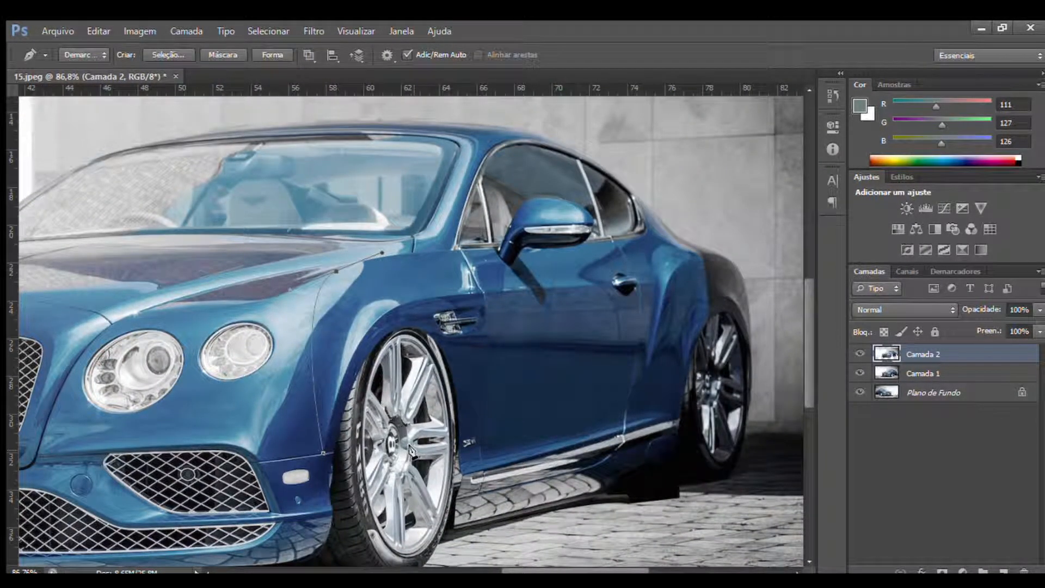
{"action": "key", "text": "Escape"}
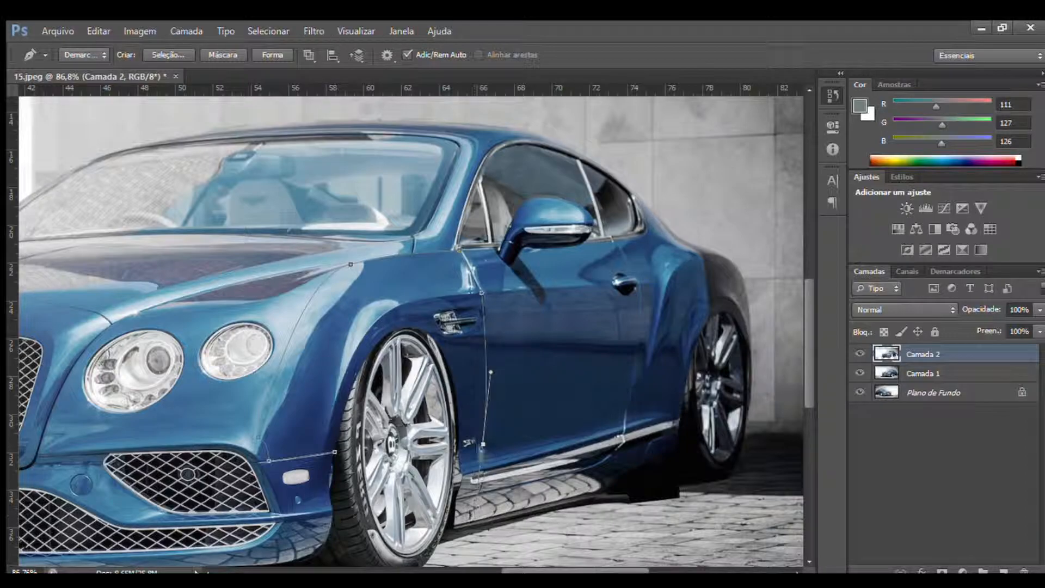
{"action": "key", "text": "ctrl+Return"}
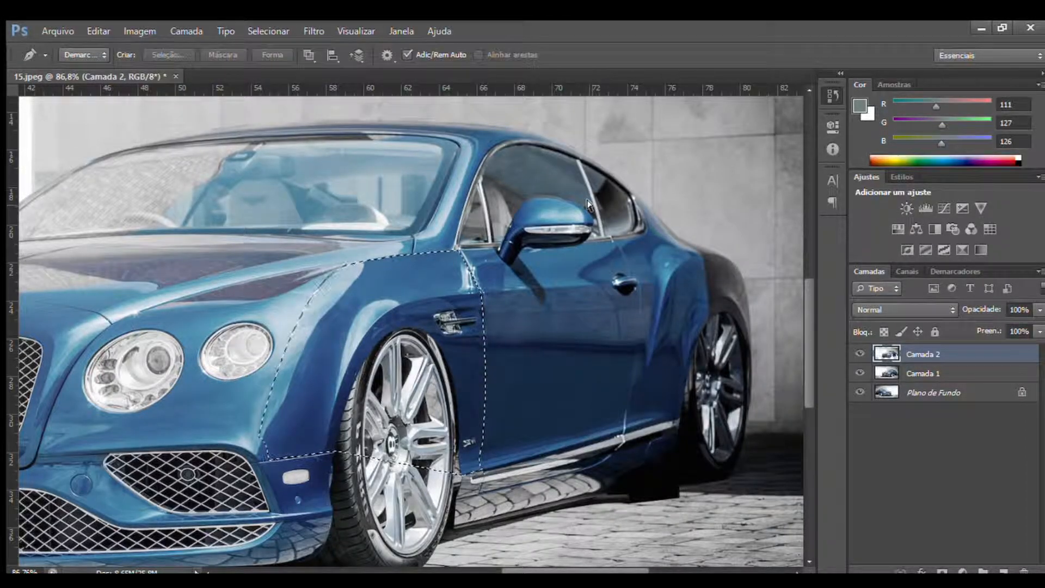
Shift the selected front fender slightly toward the door with Free Transform and hide Camada 1 and the background layer
{"action": "key", "text": "ctrl+t"}
{"action": "left_click_drag", "start_coordinate": [370, 309], "coordinate": [371, 313]}
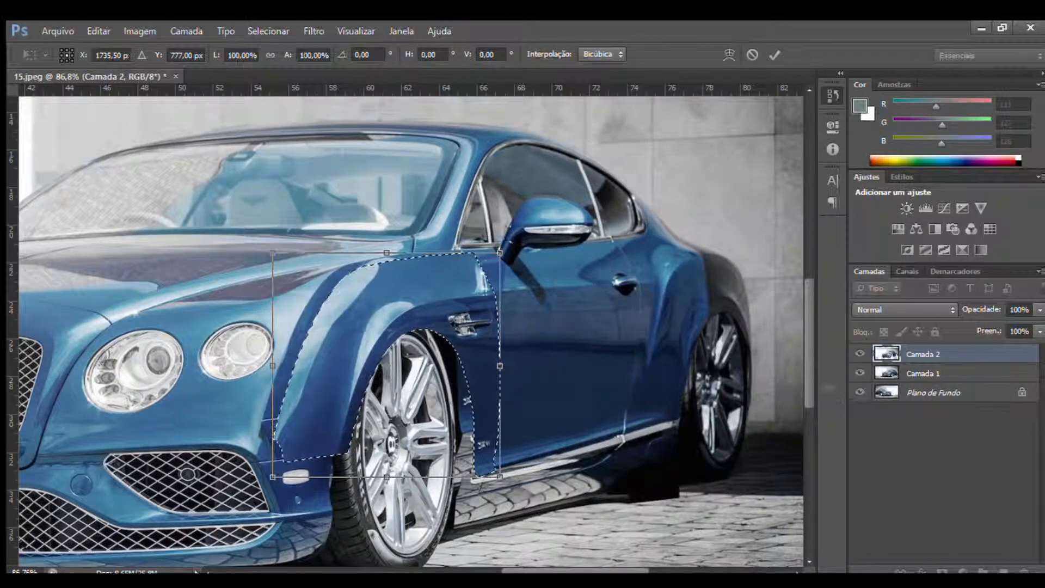
{"action": "left_click", "coordinate": [859, 392]}
{"action": "left_click", "coordinate": [860, 373]}
{"action": "left_click_drag", "start_coordinate": [368, 331], "coordinate": [368, 328]}
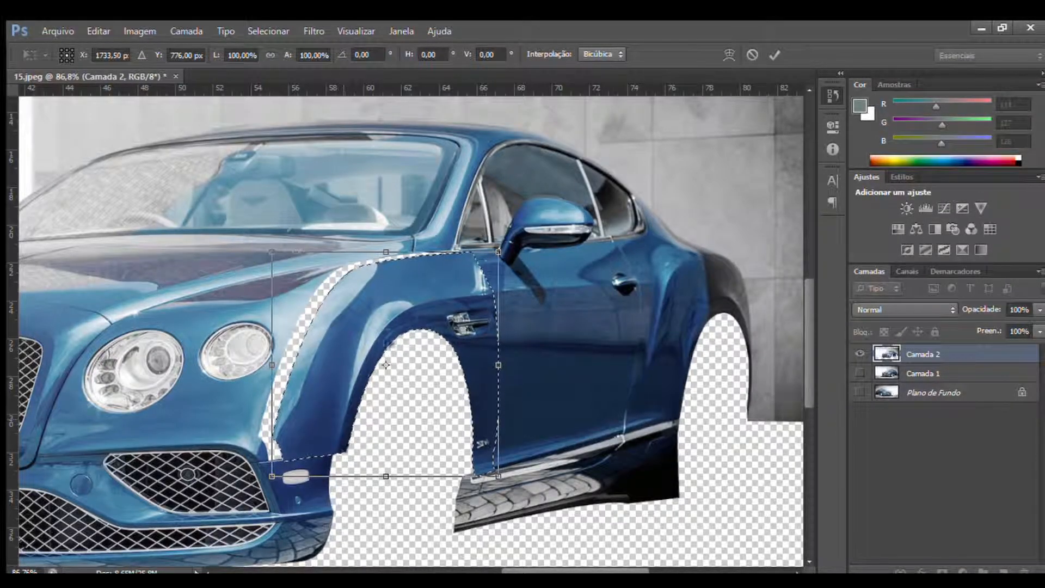
{"action": "key", "text": "Return"}
Trace a path around the gap between the hood side and the shifted front fender and convert it to a selection
{"action": "key", "text": "z"}
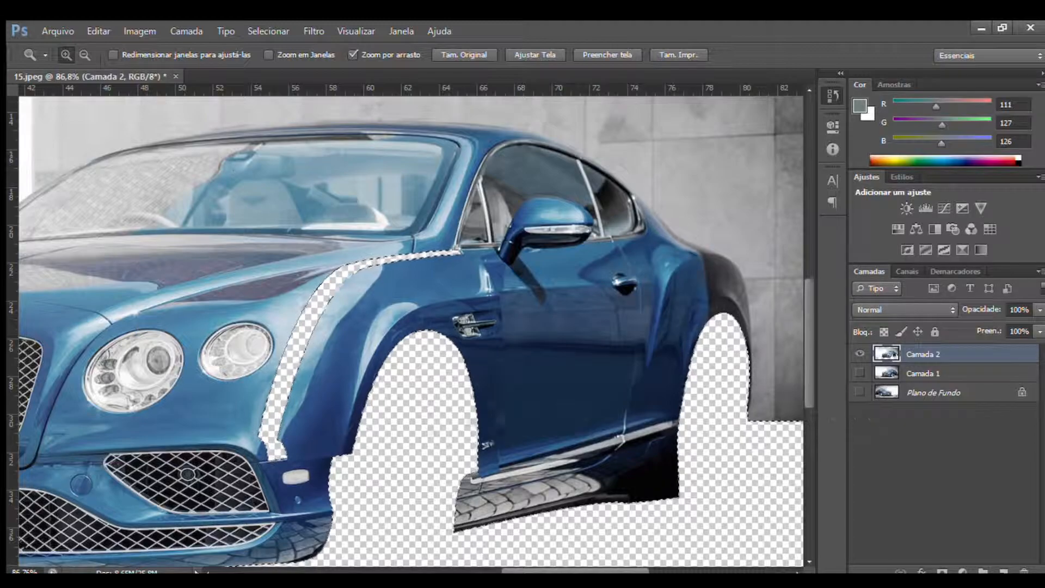
{"action": "key", "text": "p"}
{"action": "left_click", "coordinate": [248, 432]}
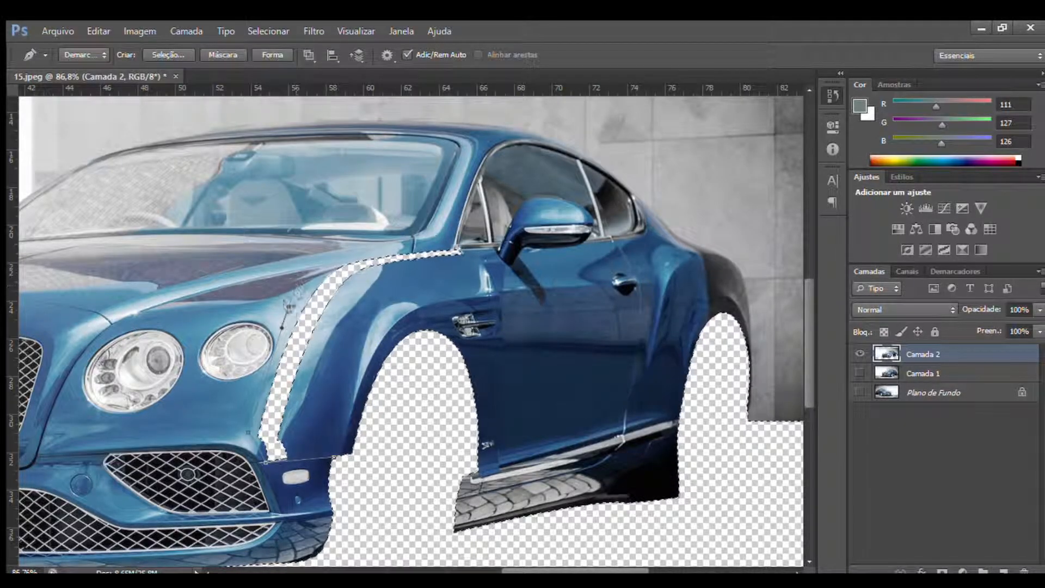
{"action": "left_click", "coordinate": [288, 307]}
{"action": "left_click", "coordinate": [386, 249]}
{"action": "left_click", "coordinate": [455, 246]}
{"action": "left_click", "coordinate": [470, 251]}
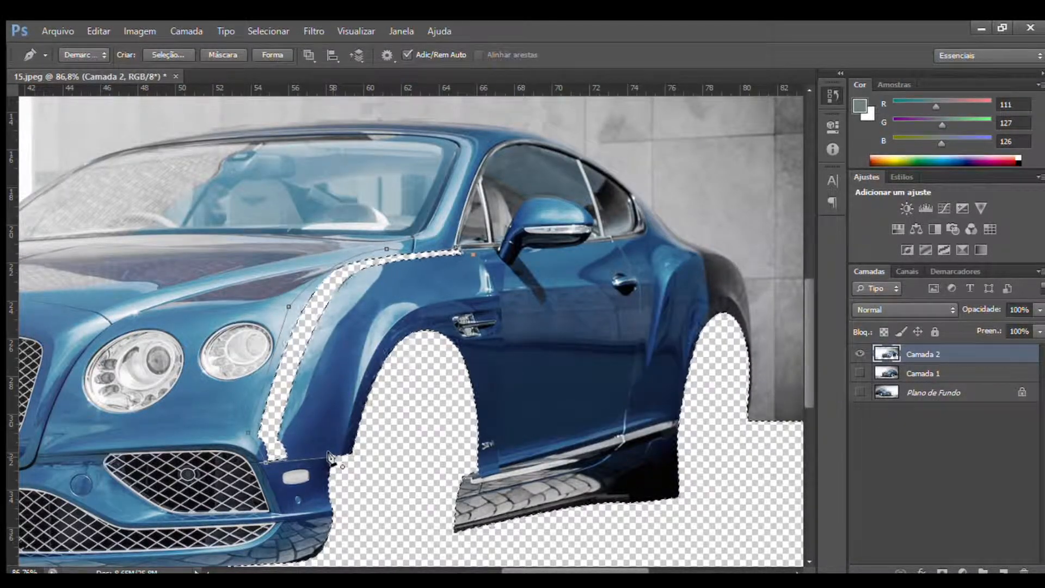
{"action": "left_click_drag", "start_coordinate": [334, 457], "coordinate": [347, 541]}
{"action": "key", "text": "ctrl+Return"}
Paint over the selected front fender gap with the mixer brush, using blue and highlight tones sampled from the bodywork
{"action": "key", "text": "i"}
{"action": "left_click", "coordinate": [298, 188]}
{"action": "key", "text": "b"}
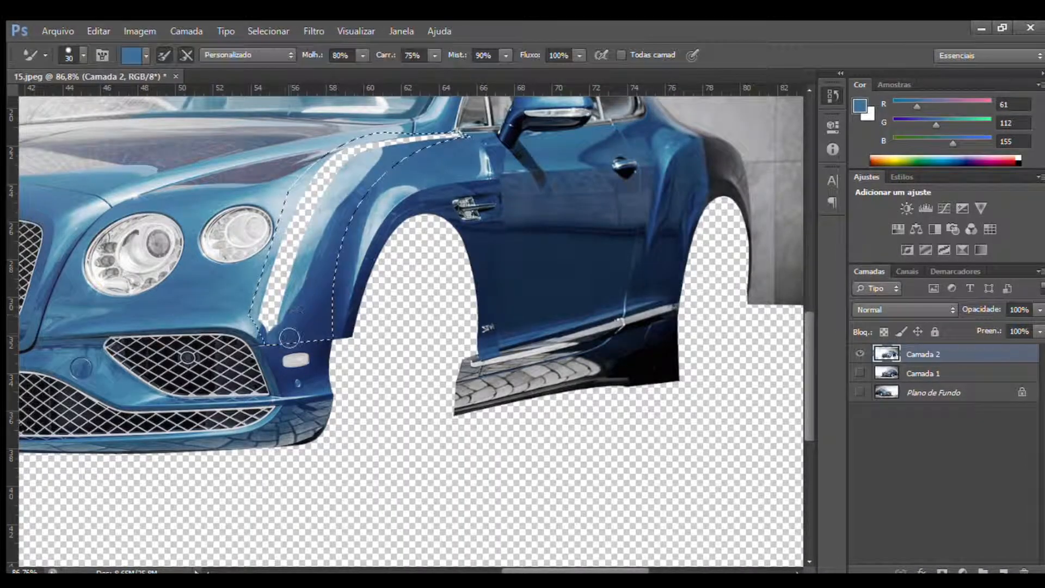
{"action": "left_click_drag", "start_coordinate": [267, 331], "coordinate": [284, 333]}
{"action": "left_click_drag", "start_coordinate": [457, 135], "coordinate": [385, 145]}
{"action": "key", "text": "i"}
{"action": "left_click", "coordinate": [272, 269]}
{"action": "key", "text": "b"}
{"action": "mouse_move", "coordinate": [298, 235]}
{"action": "left_mouse_down"}
{"action": "mouse_move", "coordinate": [275, 242]}
{"action": "mouse_move", "coordinate": [311, 224]}
{"action": "left_mouse_up"}
{"action": "key", "text": "i"}
{"action": "left_click", "coordinate": [318, 189]}
{"action": "key", "text": "b"}
{"action": "key", "text": "z"}
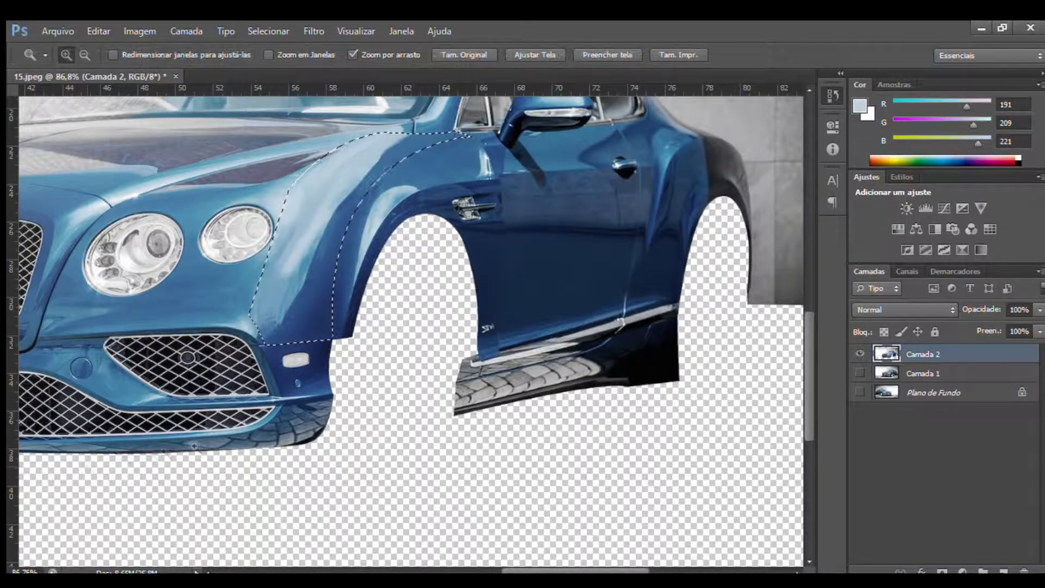
Trace the notch between the front fender's lower tip and the bumper as a curved shape and convert it to a selection
{"action": "key", "text": "ctrl+0"}
{"action": "left_click_drag", "start_coordinate": [608, 471], "coordinate": [724, 484]}
{"action": "key", "text": "p"}
{"action": "left_click", "coordinate": [398, 317]}
{"action": "left_click", "coordinate": [369, 367]}
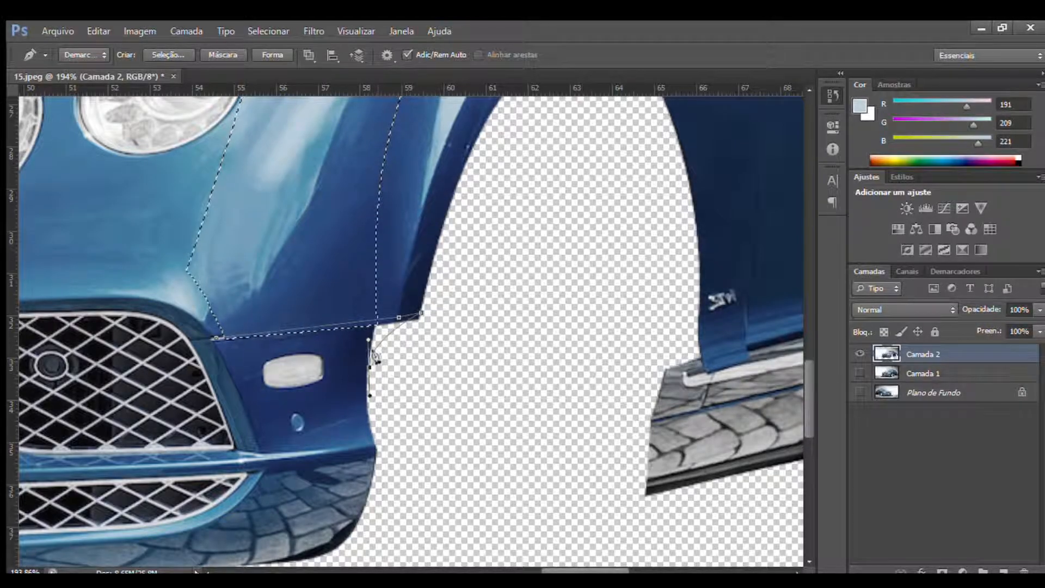
{"action": "left_click_drag", "start_coordinate": [221, 348], "coordinate": [120, 363]}
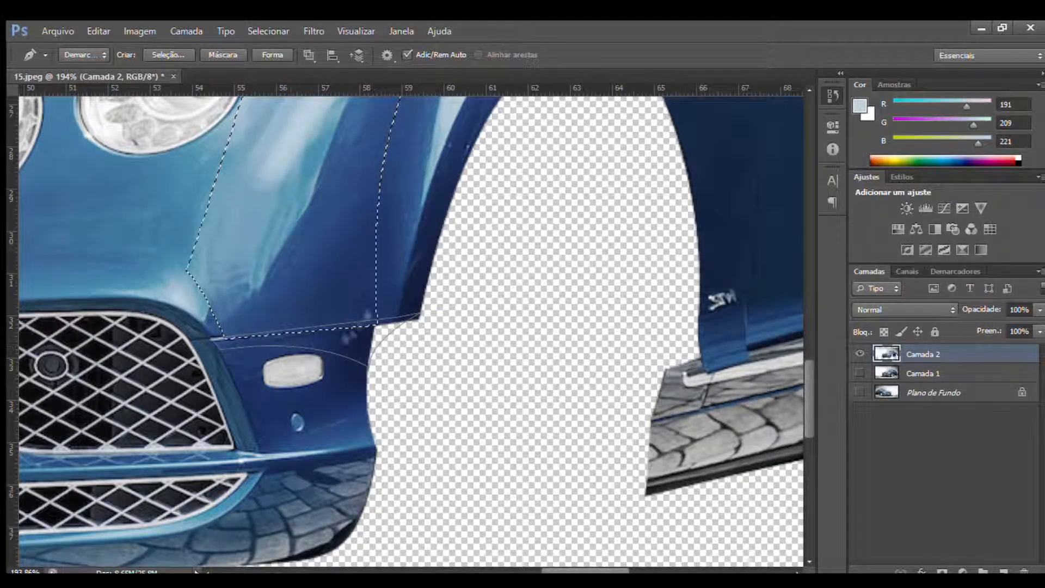
{"action": "key", "text": "ctrl+Return"}
Fill the selected notch with a dark blue colour fill layer (RGB 19, 29, 64) and give it an Inner Shadow
{"action": "key", "text": "i"}
{"action": "left_click", "coordinate": [435, 288]}
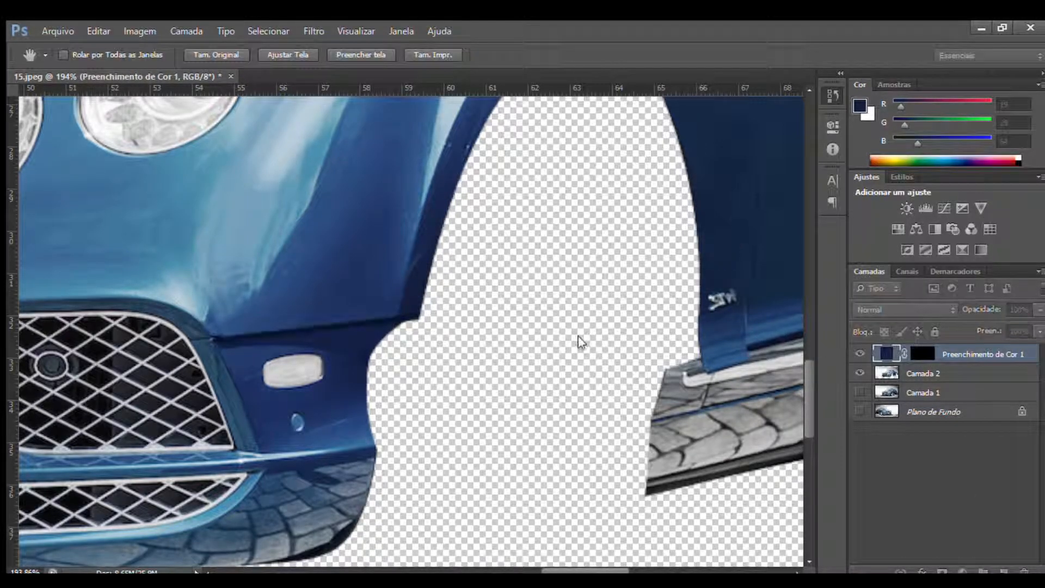
{"action": "left_click", "coordinate": [827, 321]}
Select the front end of the side skirt behind the front wheel opening with a path and erase its edge on Camada 2
{"action": "key", "text": "z"}
{"action": "left_click_drag", "start_coordinate": [305, 487], "coordinate": [240, 493]}
{"action": "left_click_drag", "start_coordinate": [419, 491], "coordinate": [454, 488]}
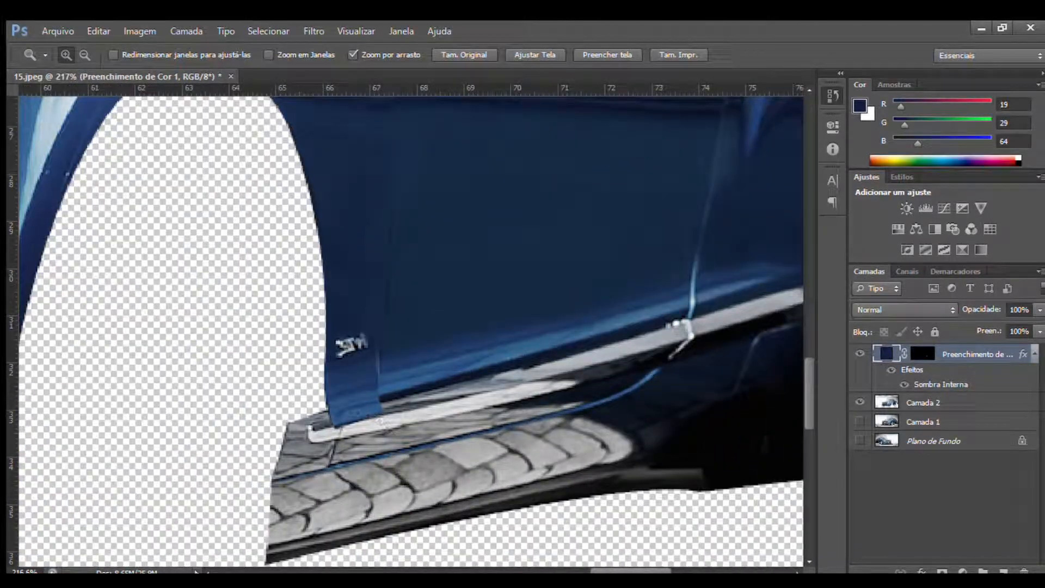
{"action": "key", "text": "p"}
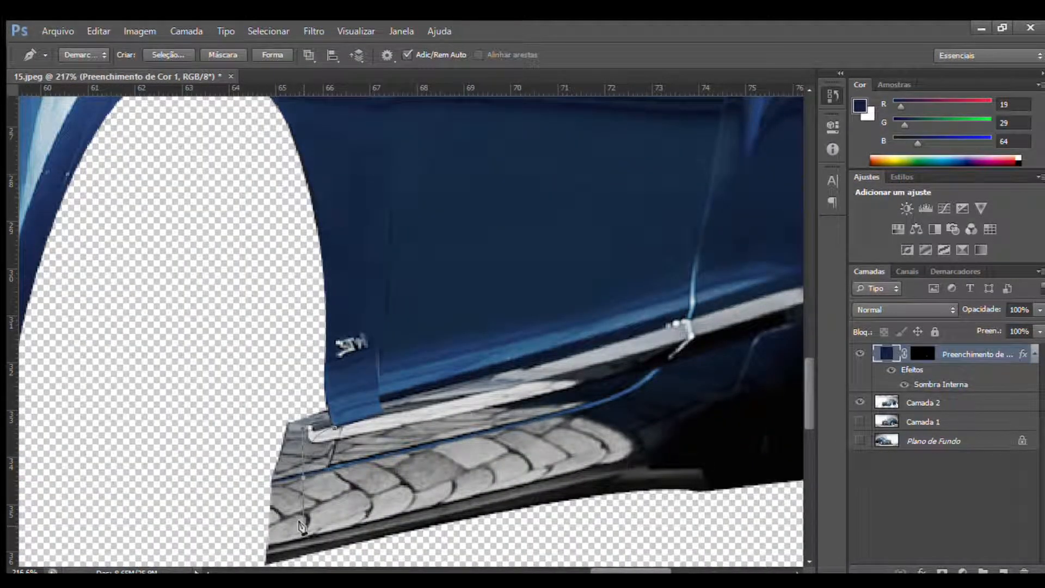
{"action": "scroll", "coordinate": [252, 490], "scroll_direction": "down", "scroll_amount": 3}
{"action": "left_click", "coordinate": [168, 55]}
{"action": "left_click", "coordinate": [586, 176]}
{"action": "key", "text": "e"}
{"action": "left_click", "coordinate": [891, 402]}
{"action": "left_click_drag", "start_coordinate": [286, 337], "coordinate": [294, 446]}
Merge the colour fill layer with Camada 2
{"action": "key", "text": "z"}
{"action": "left_click_drag", "start_coordinate": [666, 438], "coordinate": [604, 438]}
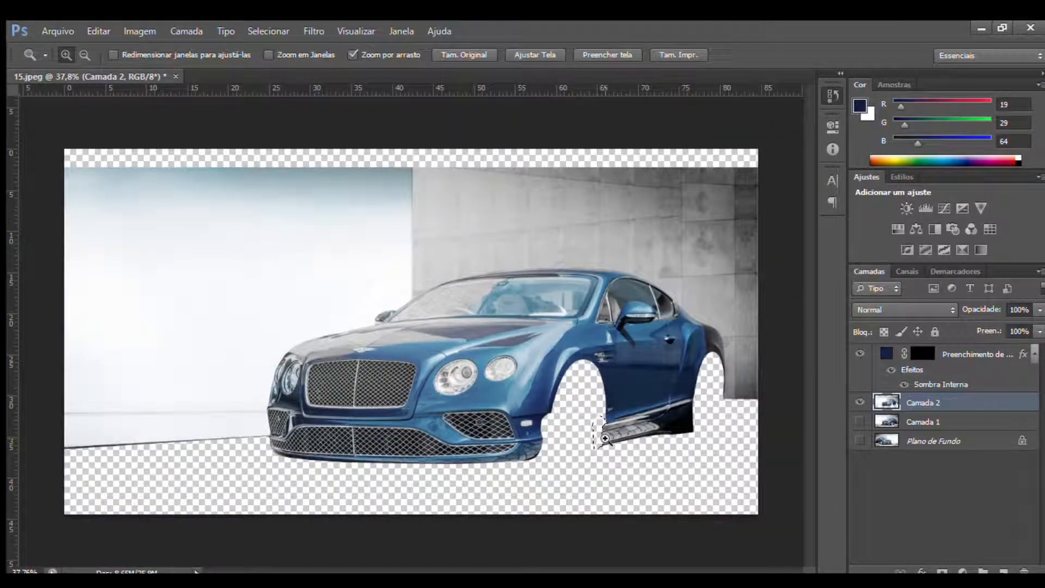
{"action": "left_click_drag", "start_coordinate": [729, 409], "coordinate": [778, 408]}
{"action": "left_click", "coordinate": [971, 354], "text": "ctrl"}
{"action": "key", "text": "ctrl+e"}
Trace a closed path around the rear fender, following its outer curve and the rear wheel opening
{"action": "left_click_drag", "start_coordinate": [664, 396], "coordinate": [802, 390]}
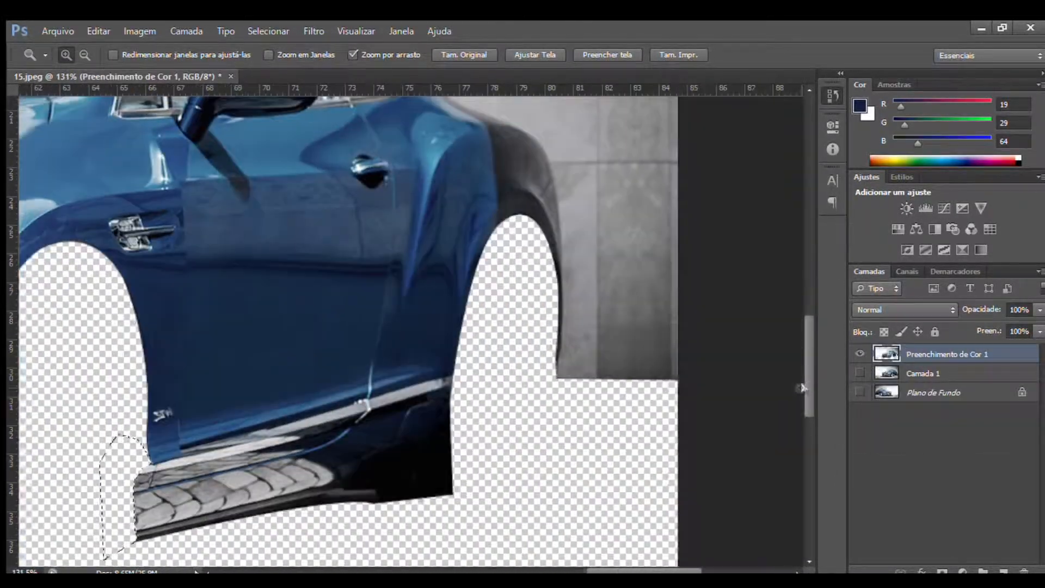
{"action": "scroll", "coordinate": [802, 390], "scroll_direction": "up", "scroll_amount": 3}
{"action": "key", "text": "p"}
{"action": "left_click", "coordinate": [390, 477]}
{"action": "left_click_drag", "start_coordinate": [449, 232], "coordinate": [527, 212]}
{"action": "key", "text": "ctrl+z"}
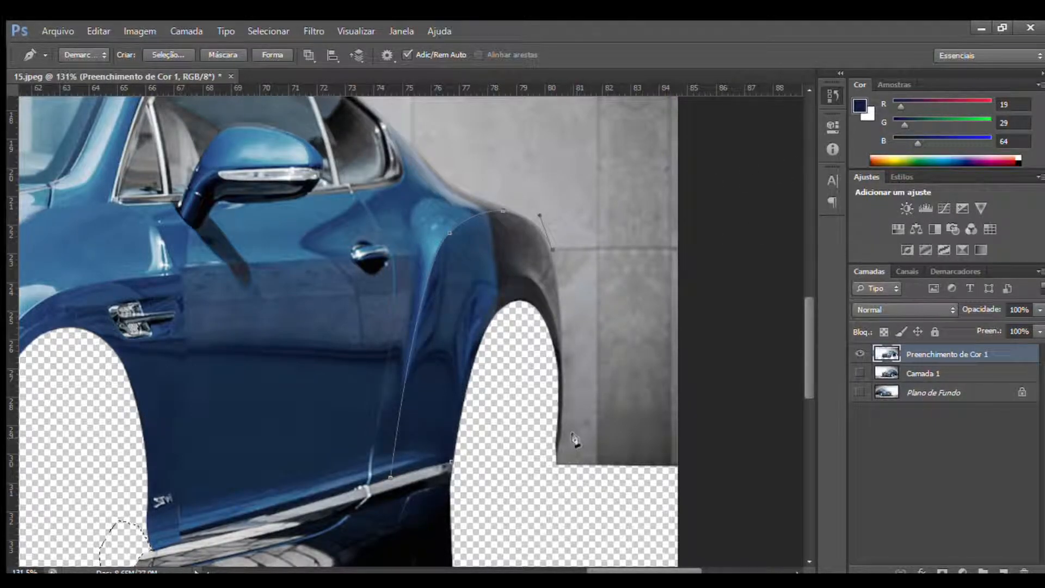
{"action": "left_click_drag", "start_coordinate": [576, 564], "coordinate": [577, 566]}
{"action": "left_click", "coordinate": [557, 452]}
{"action": "left_click_drag", "start_coordinate": [537, 298], "coordinate": [506, 277]}
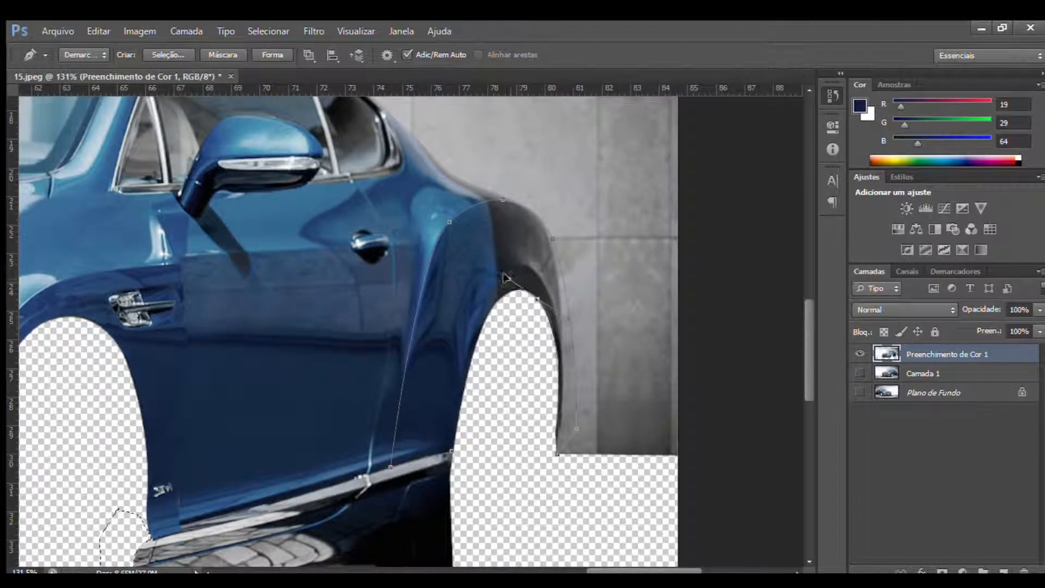
{"action": "left_click_drag", "start_coordinate": [461, 387], "coordinate": [451, 400]}
{"action": "left_click", "coordinate": [451, 450]}
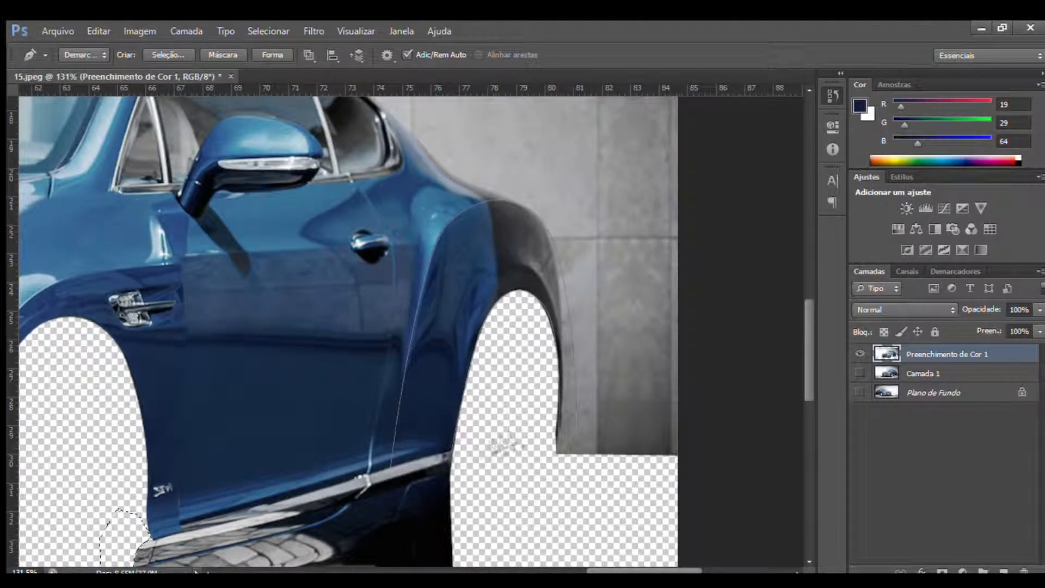
Select the traced rear fender and move it outward from the door with Free Transform, leaving a gap behind the door
{"action": "key", "text": "ctrl+Return"}
{"action": "key", "text": "i"}
{"action": "mouse_move", "coordinate": [533, 268]}
{"action": "left_mouse_down"}
{"action": "mouse_move", "coordinate": [535, 278]}
{"action": "mouse_move", "coordinate": [519, 283]}
{"action": "mouse_move", "coordinate": [567, 390]}
{"action": "mouse_move", "coordinate": [578, 460]}
{"action": "mouse_move", "coordinate": [577, 399]}
{"action": "left_mouse_up"}
{"action": "key", "text": "b"}
{"action": "key", "text": "v"}
{"action": "key", "text": "ctrl+t"}
{"action": "mouse_move", "coordinate": [490, 373]}
{"action": "left_mouse_down"}
{"action": "mouse_move", "coordinate": [471, 337]}
{"action": "mouse_move", "coordinate": [462, 407]}
{"action": "mouse_move", "coordinate": [474, 383]}
{"action": "left_mouse_up"}
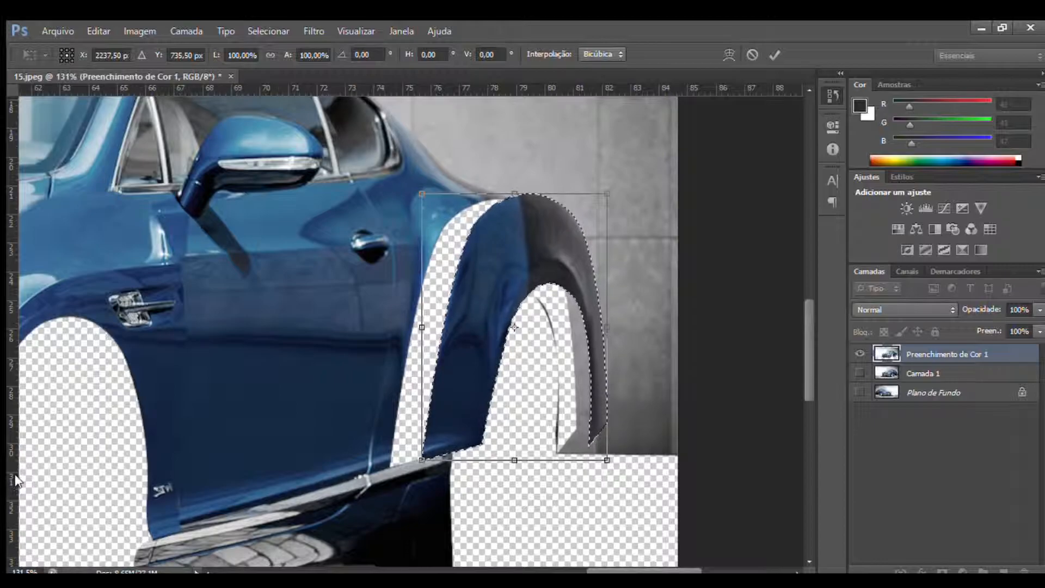
{"action": "key", "text": "Return"}
Add a blue colour fill (RGB 25, 49, 83) with Inner Shadow under the rear fender's front tip, at the side skirt's end
{"action": "key", "text": "p"}
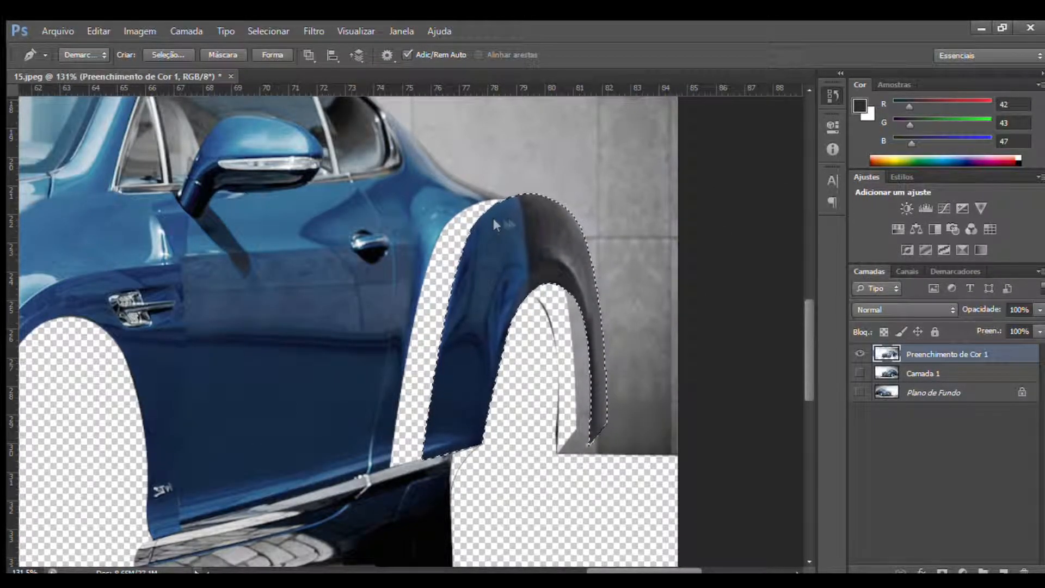
{"action": "key", "text": "i"}
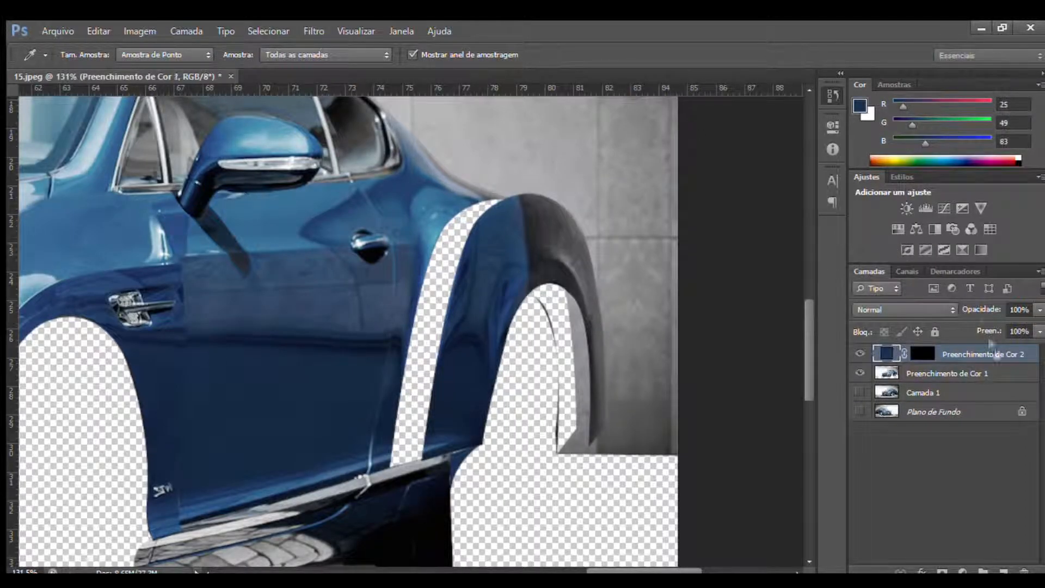
{"action": "left_click", "coordinate": [849, 278]}
Retouch the edge of the blue corner at the side skirt's rear end with the brush on the body layer
{"action": "key", "text": "z"}
{"action": "left_click_drag", "start_coordinate": [615, 461], "coordinate": [555, 461]}
{"action": "left_click_drag", "start_coordinate": [272, 423], "coordinate": [392, 422]}
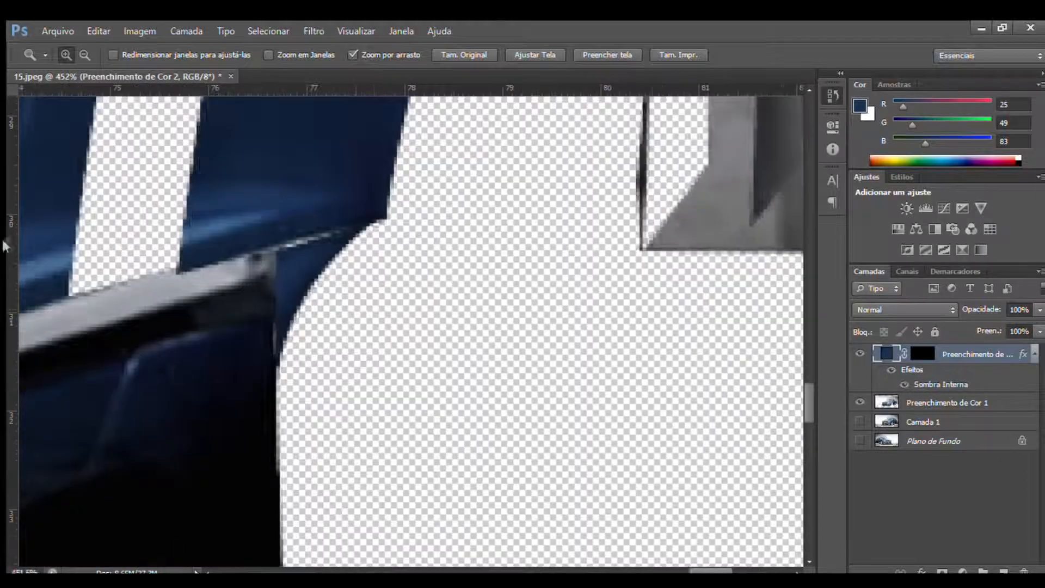
{"action": "key", "text": "b"}
{"action": "key", "text": "alt+bracketleft"}
{"action": "left_click_drag", "start_coordinate": [290, 330], "coordinate": [281, 365]}
{"action": "left_click", "coordinate": [11, 481]}
{"action": "left_click_drag", "start_coordinate": [97, 469], "coordinate": [27, 469]}
{"action": "left_click_drag", "start_coordinate": [657, 569], "coordinate": [596, 569]}
{"action": "left_click_drag", "start_coordinate": [706, 437], "coordinate": [650, 435]}
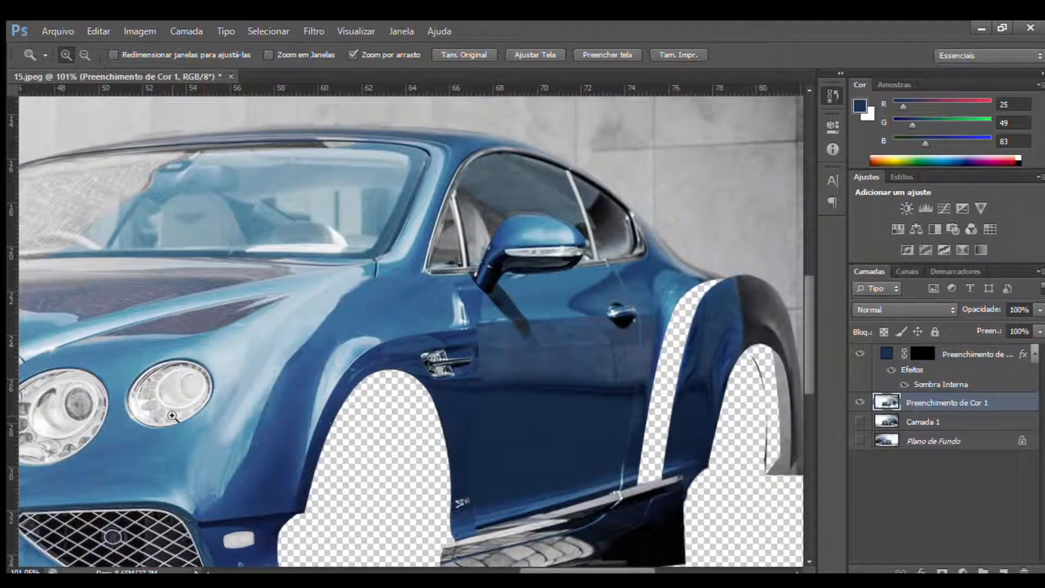
Copy a piece of grille mesh to a new layer, place it in the rear fender gap and extend it upward with a duplicate
{"action": "key", "text": "p"}
{"action": "scroll", "coordinate": [312, 315], "scroll_direction": "down", "scroll_amount": 5}
{"action": "scroll", "coordinate": [311, 315], "scroll_direction": "left", "scroll_amount": 10}
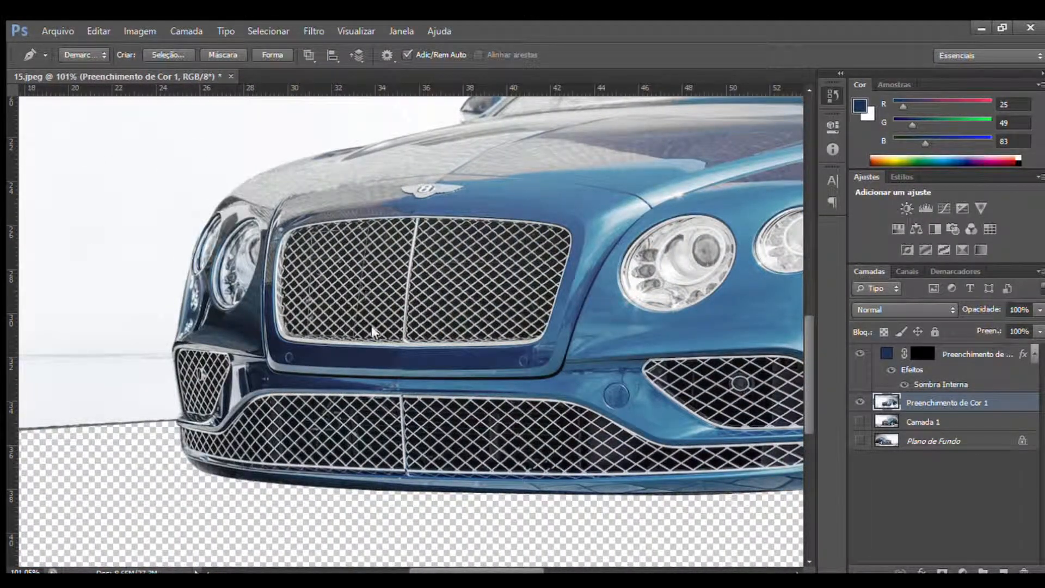
{"action": "key", "text": "ctrl+shift+alt+n"}
{"action": "key", "text": "v"}
{"action": "left_click_drag", "start_coordinate": [508, 569], "coordinate": [577, 569]}
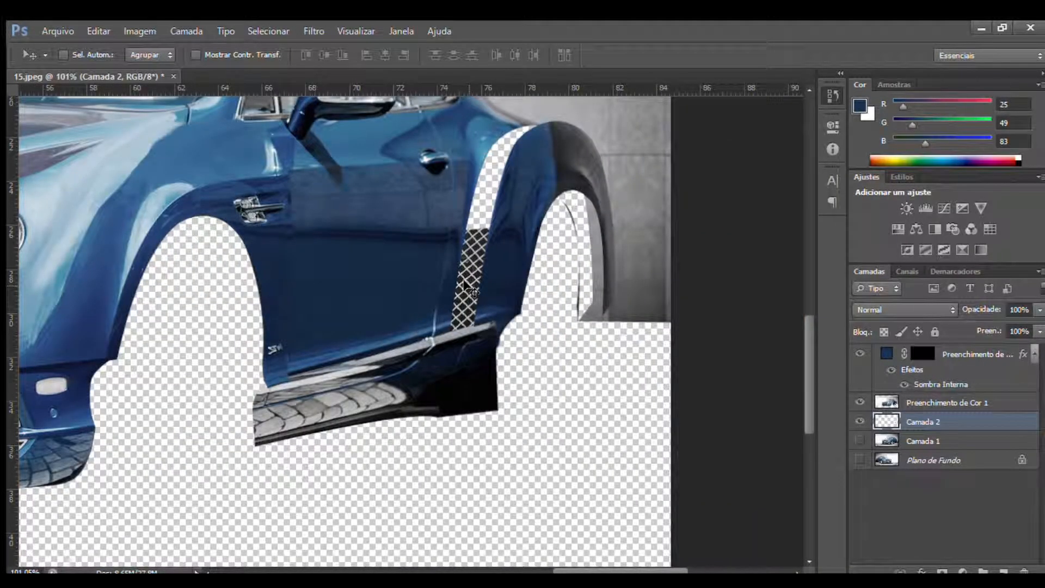
{"action": "key", "text": "ctrl+j"}
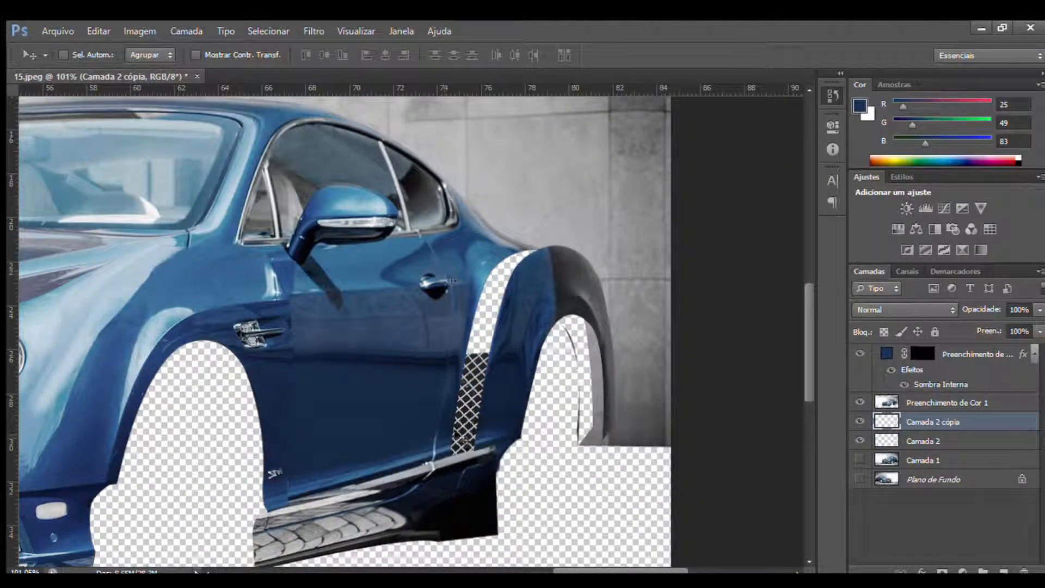
{"action": "left_click_drag", "start_coordinate": [464, 439], "coordinate": [470, 355]}
Select the top of the rear fender gap with a path and paint it on the body layer with a sampled body blue
{"action": "key", "text": "p"}
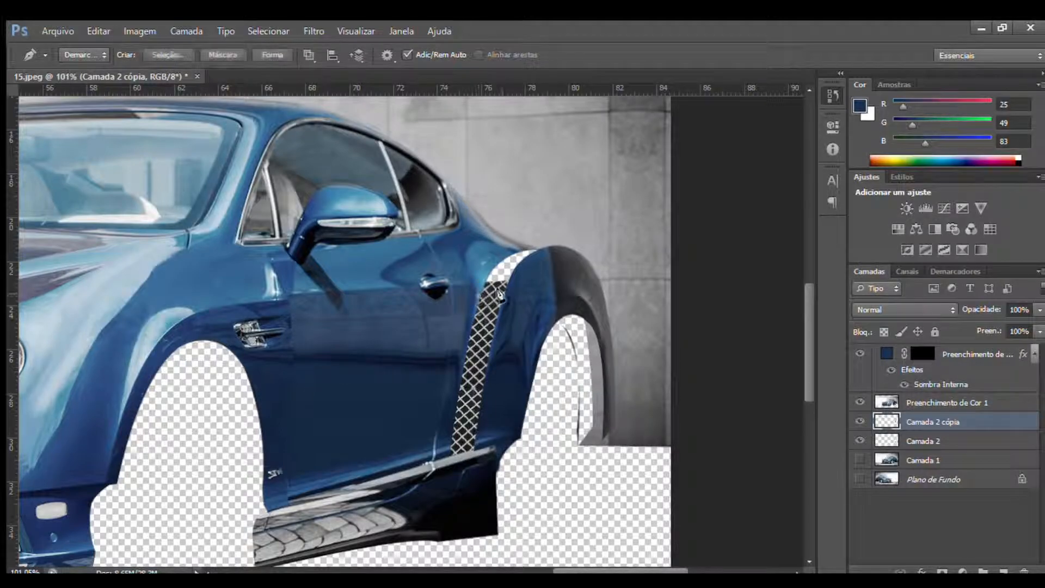
{"action": "key", "text": "ctrl+Return"}
{"action": "left_click", "coordinate": [947, 403]}
{"action": "key", "text": "i"}
{"action": "left_click", "coordinate": [484, 253]}
{"action": "key", "text": "b"}
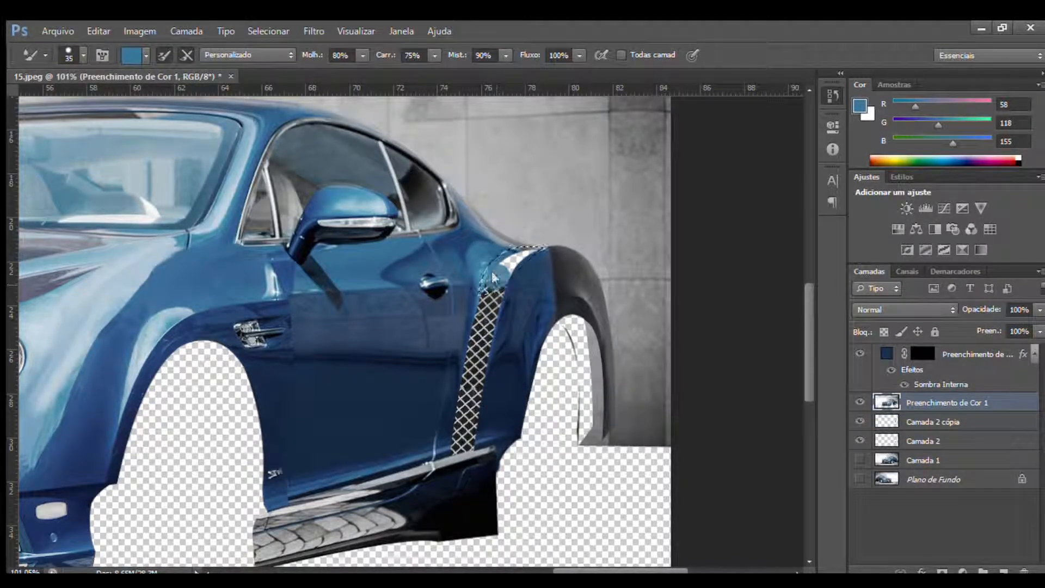
Merge the two mesh layers, the body layer and the colour fill layer into one
{"action": "key", "text": "z"}
{"action": "key", "text": "ctrl+0"}
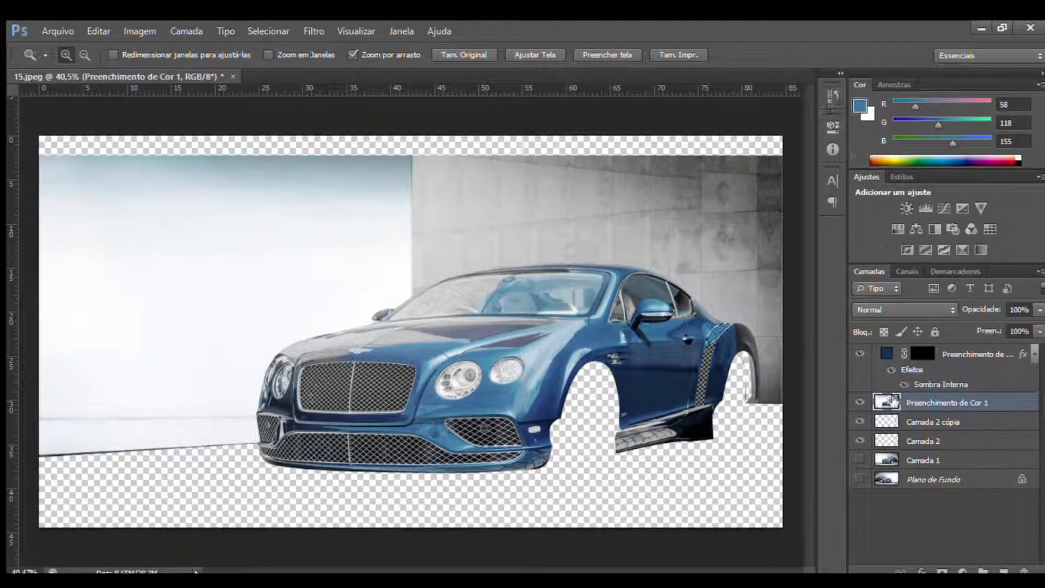
{"action": "left_click", "coordinate": [923, 441]}
{"action": "left_click", "coordinate": [974, 354], "text": "shift"}
{"action": "key", "text": "ctrl+e"}
Load the merged layer's outline as a selection and compare the modified car with Camada 1
{"action": "left_click", "coordinate": [886, 354], "text": "ctrl"}
{"action": "left_click", "coordinate": [860, 374]}
{"action": "left_click", "coordinate": [860, 355]}
{"action": "left_click", "coordinate": [859, 355]}
{"action": "left_click", "coordinate": [860, 374]}
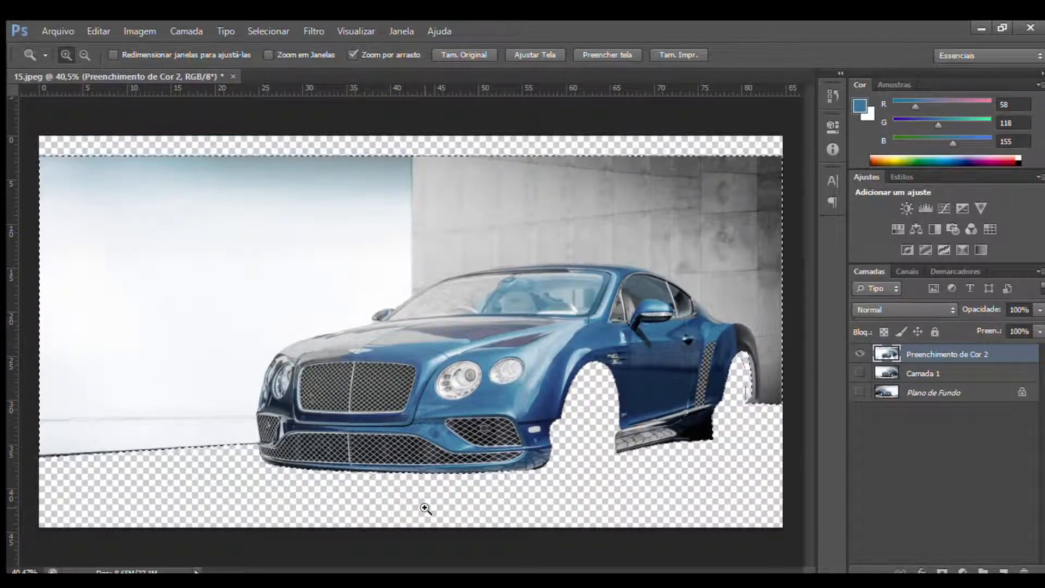
Trace and select the hood's winged emblem, then paint it out with colours sampled from the surrounding hood
{"action": "left_click_drag", "start_coordinate": [361, 364], "coordinate": [463, 364]}
{"action": "key", "text": "p"}
{"action": "left_click", "coordinate": [226, 234]}
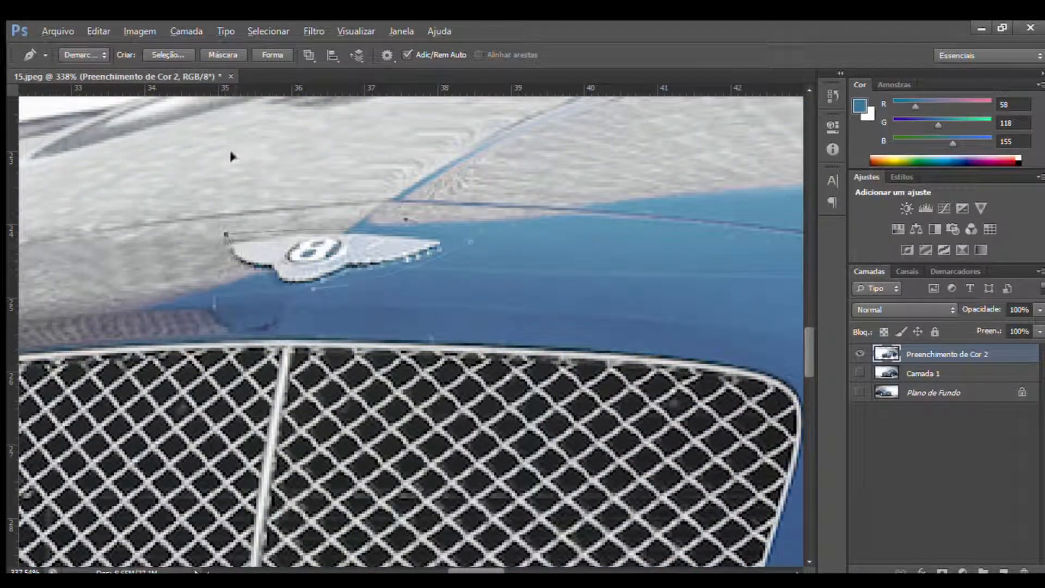
{"action": "key", "text": "ctrl+Return"}
{"action": "key", "text": "b"}
{"action": "left_click", "coordinate": [256, 226], "text": "alt"}
{"action": "left_click_drag", "start_coordinate": [240, 245], "coordinate": [348, 242]}
{"action": "left_click", "coordinate": [452, 234], "text": "alt"}
{"action": "mouse_move", "coordinate": [446, 242]}
{"action": "left_mouse_down"}
{"action": "mouse_move", "coordinate": [386, 237]}
{"action": "mouse_move", "coordinate": [326, 277]}
{"action": "mouse_move", "coordinate": [229, 278]}
{"action": "left_mouse_up"}
Trace the four headlights with paths and cover them with a yellow colour fill layer
{"action": "key", "text": "z"}
{"action": "left_click_drag", "start_coordinate": [436, 315], "coordinate": [522, 315]}
{"action": "key", "text": "p"}
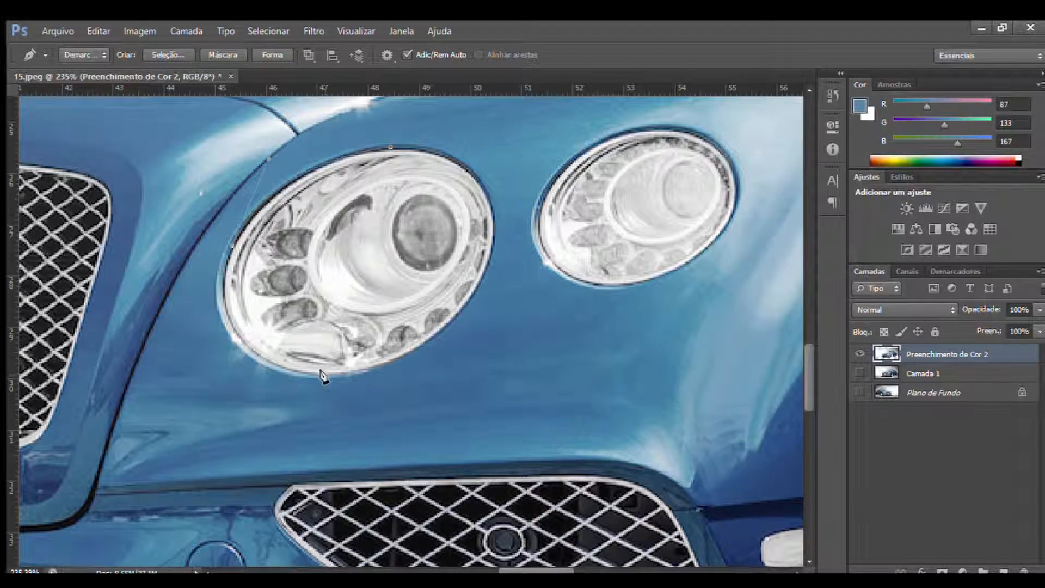
{"action": "left_click_drag", "start_coordinate": [456, 405], "coordinate": [474, 393]}
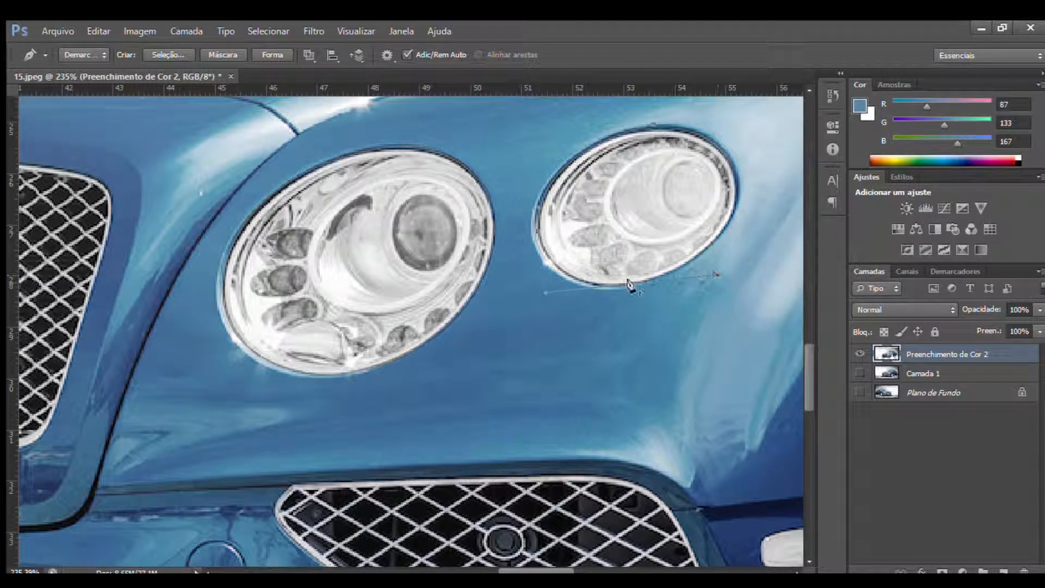
{"action": "scroll", "coordinate": [411, 327], "scroll_direction": "left", "scroll_amount": 10}
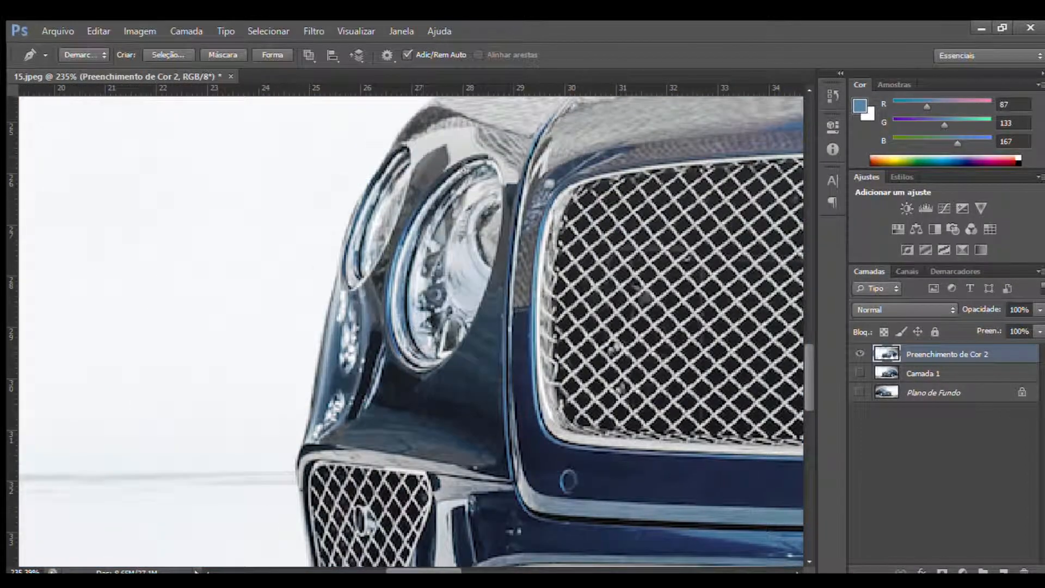
{"action": "left_click_drag", "start_coordinate": [373, 346], "coordinate": [367, 369]}
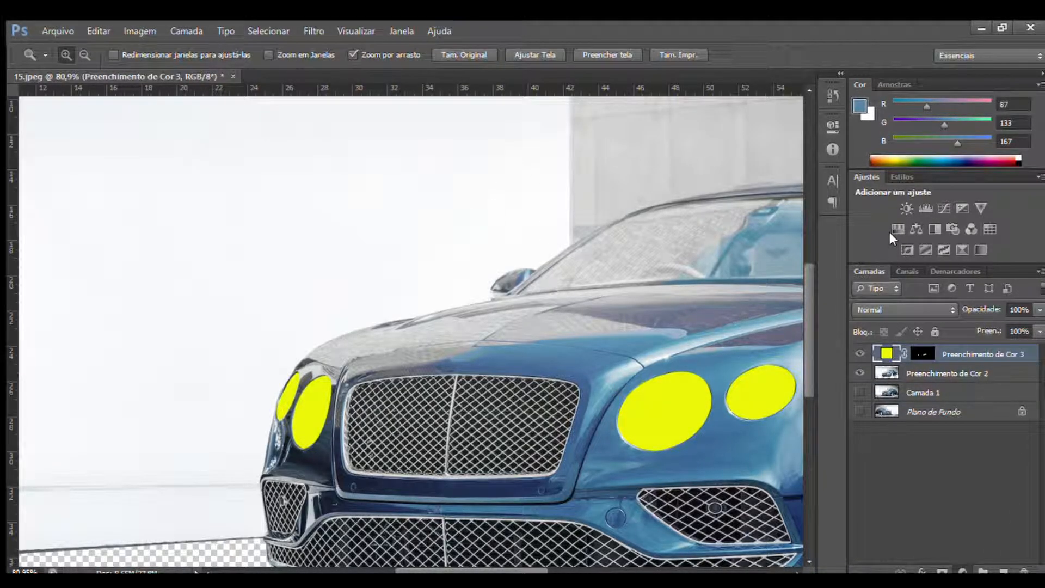
Undo the trial stroke effect on the headlight fill layer and recolour it black at 80% opacity
{"action": "key", "text": "h"}
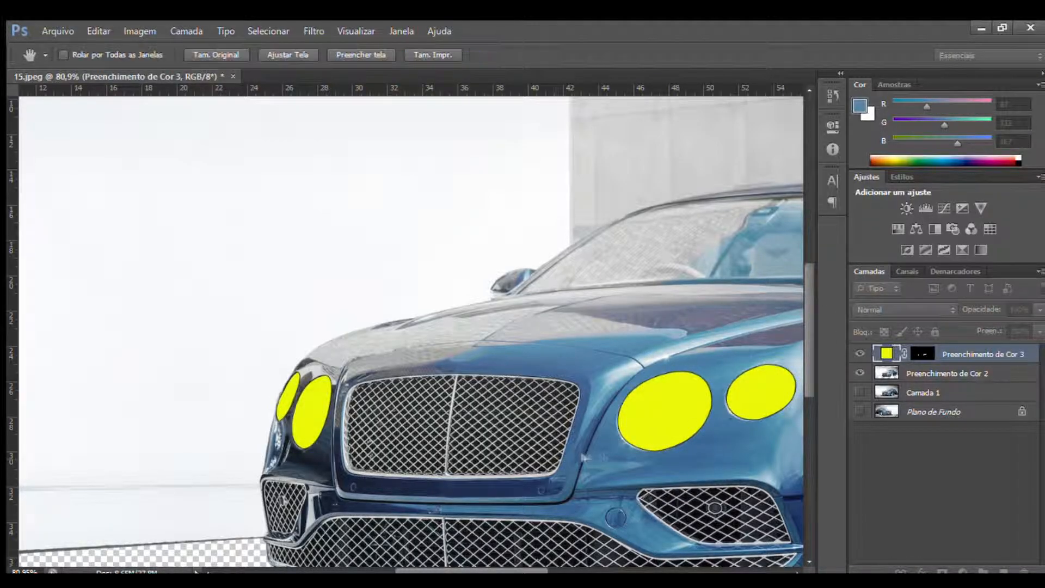
{"action": "key", "text": "Return"}
{"action": "key", "text": "ctrl+alt+z"}
{"action": "key", "text": "ctrl+alt+z"}
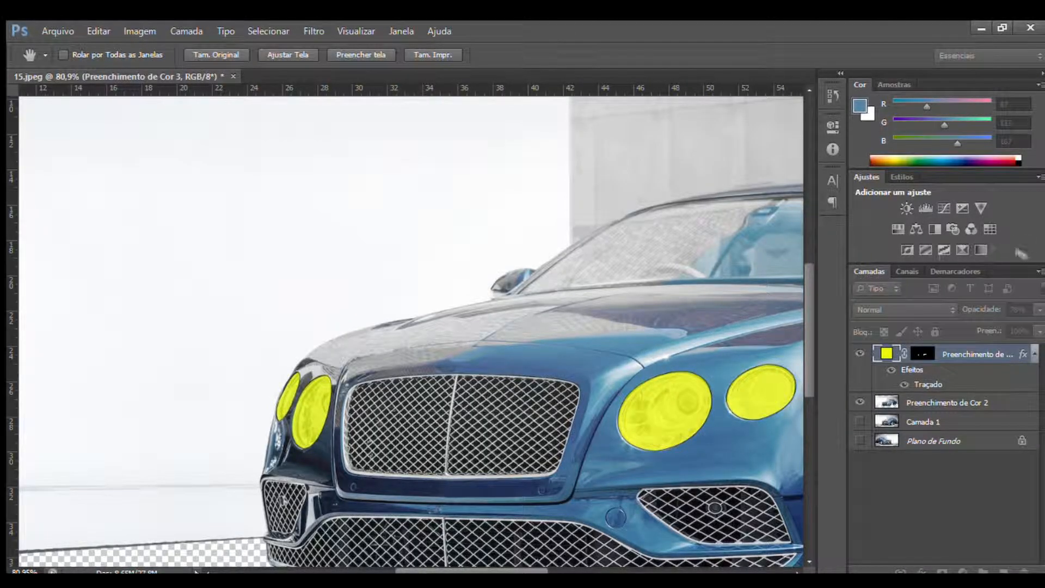
{"action": "key", "text": "ctrl+shift+z"}
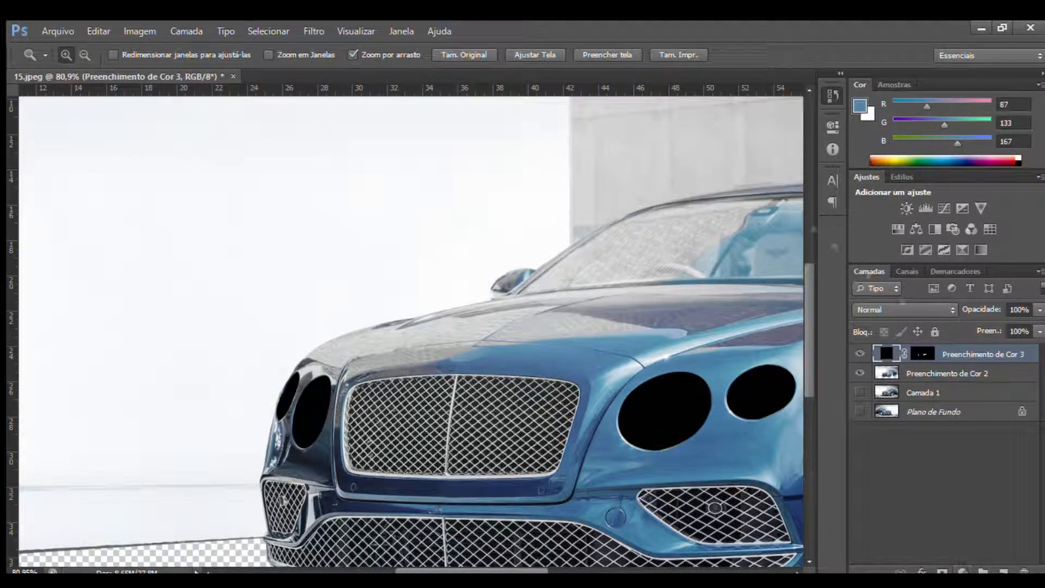
{"action": "key", "text": "ctrl+shift+z"}
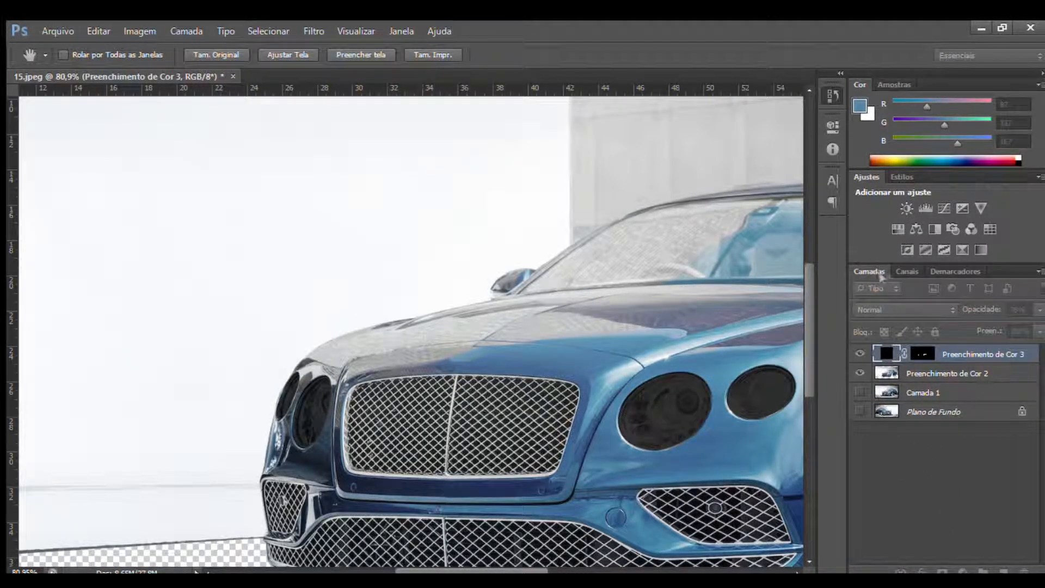
Trace and select the small lettering behind the front wheel arch, then paint it out on Preenchimento de Cor 2 with a sampled dark body blue
{"action": "key", "text": "z"}
{"action": "left_click_drag", "start_coordinate": [626, 553], "coordinate": [571, 552]}
{"action": "left_click_drag", "start_coordinate": [649, 424], "coordinate": [767, 423]}
{"action": "key", "text": "p"}
{"action": "left_click", "coordinate": [357, 301]}
{"action": "left_click", "coordinate": [363, 357]}
{"action": "left_click", "coordinate": [422, 342]}
{"action": "left_click", "coordinate": [420, 287]}
{"action": "key", "text": "i"}
{"action": "left_click", "coordinate": [578, 193]}
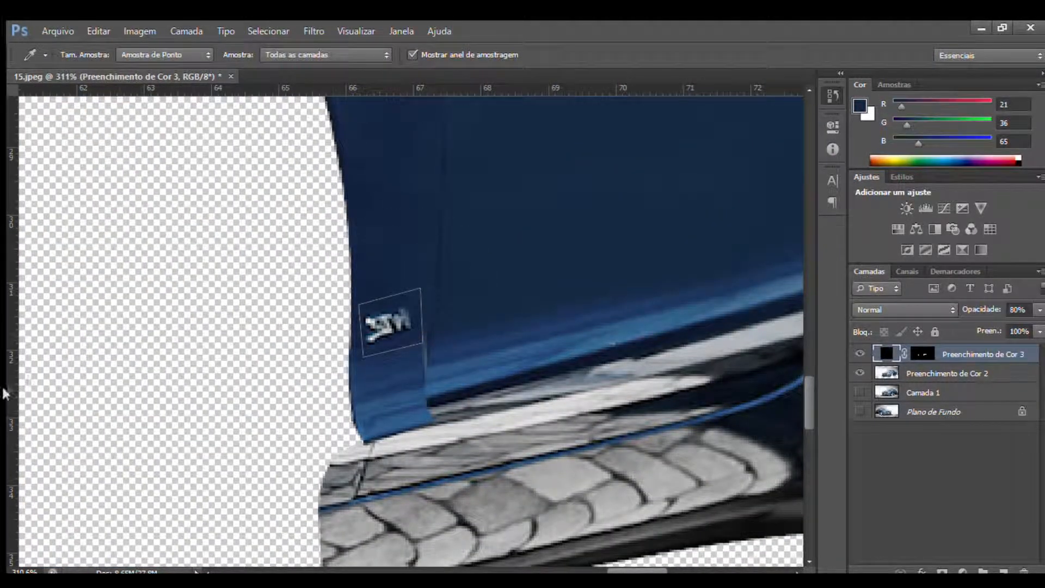
{"action": "key", "text": "b"}
{"action": "key", "text": "alt+bracketleft"}
{"action": "key", "text": "ctrl+Return"}
{"action": "left_click_drag", "start_coordinate": [380, 315], "coordinate": [408, 326]}
Trace and select the door handle, then paint it out with a body blue sampled just above it
{"action": "key", "text": "z"}
{"action": "left_click_drag", "start_coordinate": [566, 432], "coordinate": [457, 433]}
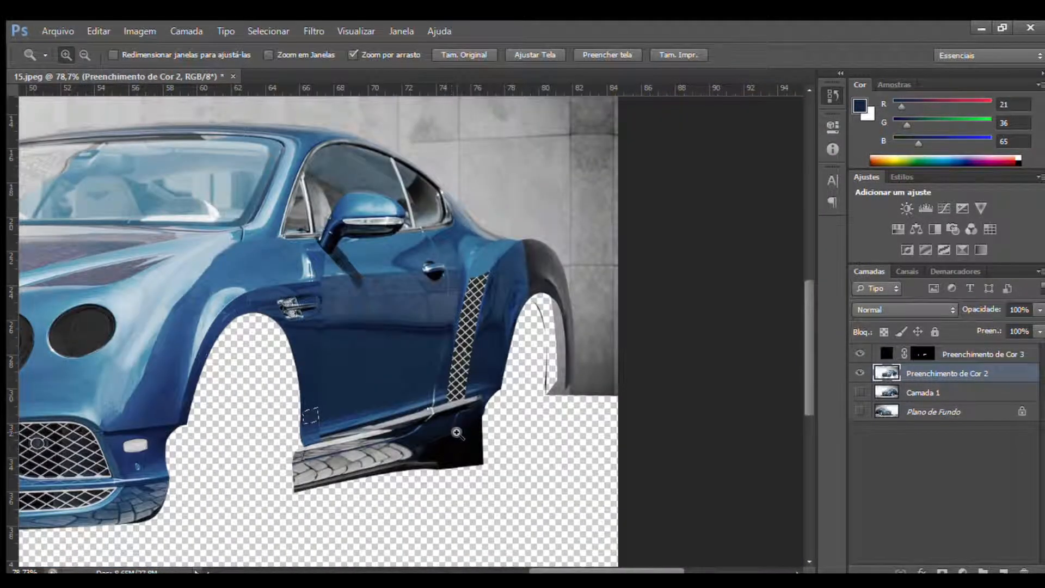
{"action": "left_click_drag", "start_coordinate": [465, 256], "coordinate": [576, 256]}
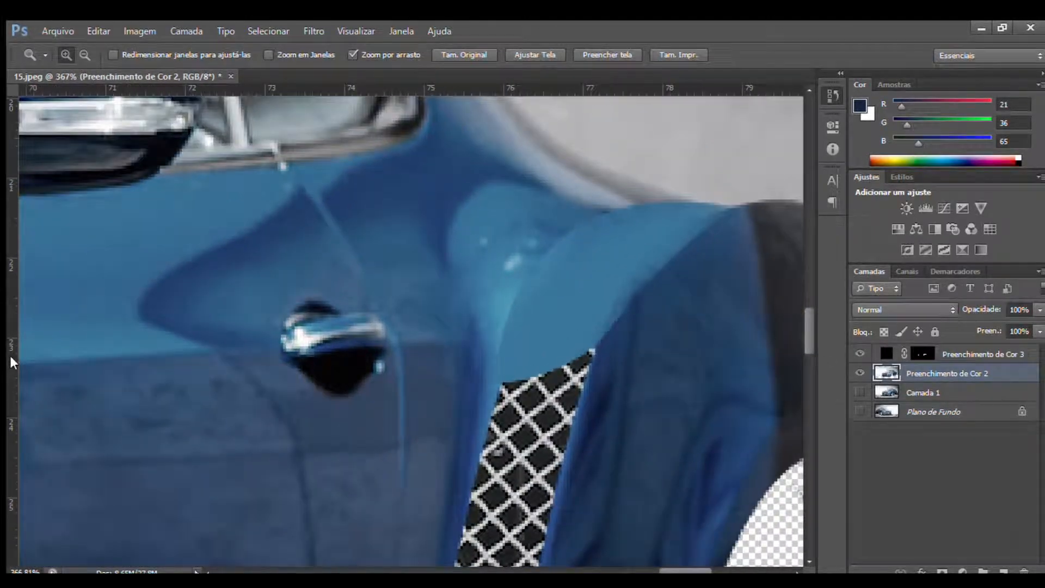
{"action": "key", "text": "p"}
{"action": "left_click", "coordinate": [258, 349]}
{"action": "left_click", "coordinate": [308, 272]}
{"action": "left_click_drag", "start_coordinate": [390, 333], "coordinate": [398, 383]}
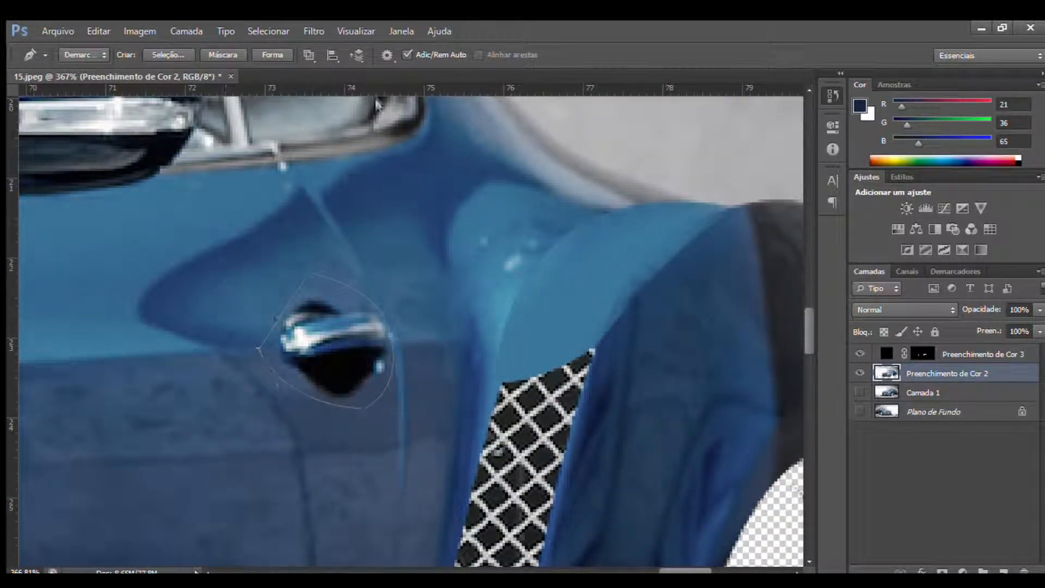
{"action": "key", "text": "ctrl+Return"}
{"action": "key", "text": "i"}
{"action": "left_click", "coordinate": [340, 289]}
{"action": "key", "text": "b"}
{"action": "left_click_drag", "start_coordinate": [305, 310], "coordinate": [370, 348]}
{"action": "left_click_drag", "start_coordinate": [305, 354], "coordinate": [376, 370]}
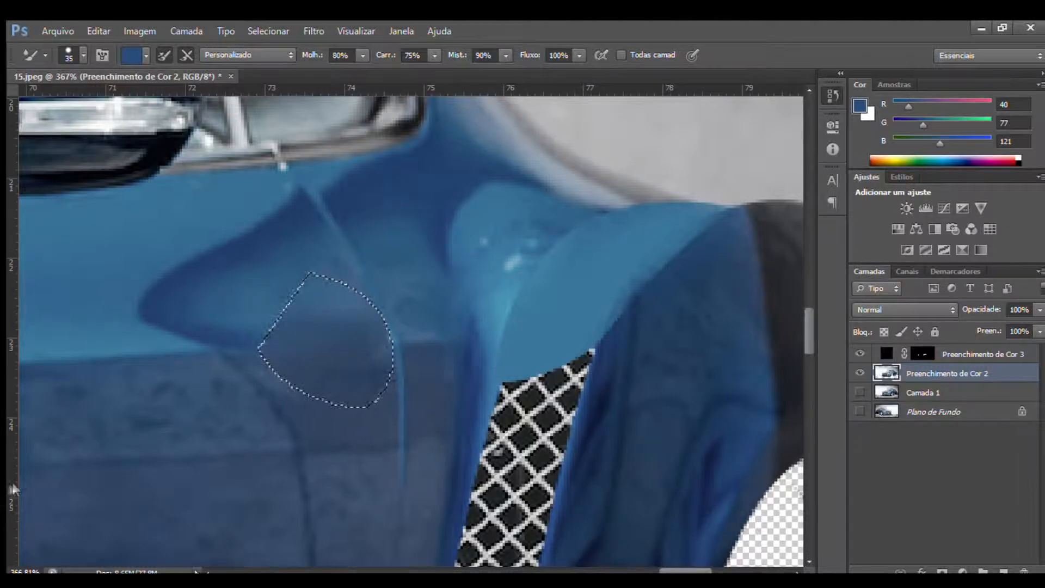
Add a Hue/Saturation adjustment masked to the body layer, shift the paint to magenta, and hide the adjustment
{"action": "key", "text": "z"}
{"action": "left_click_drag", "start_coordinate": [762, 512], "coordinate": [618, 512]}
{"action": "left_click_drag", "start_coordinate": [725, 461], "coordinate": [626, 461]}
{"action": "left_click", "coordinate": [886, 372], "text": "ctrl"}
{"action": "left_click", "coordinate": [898, 229]}
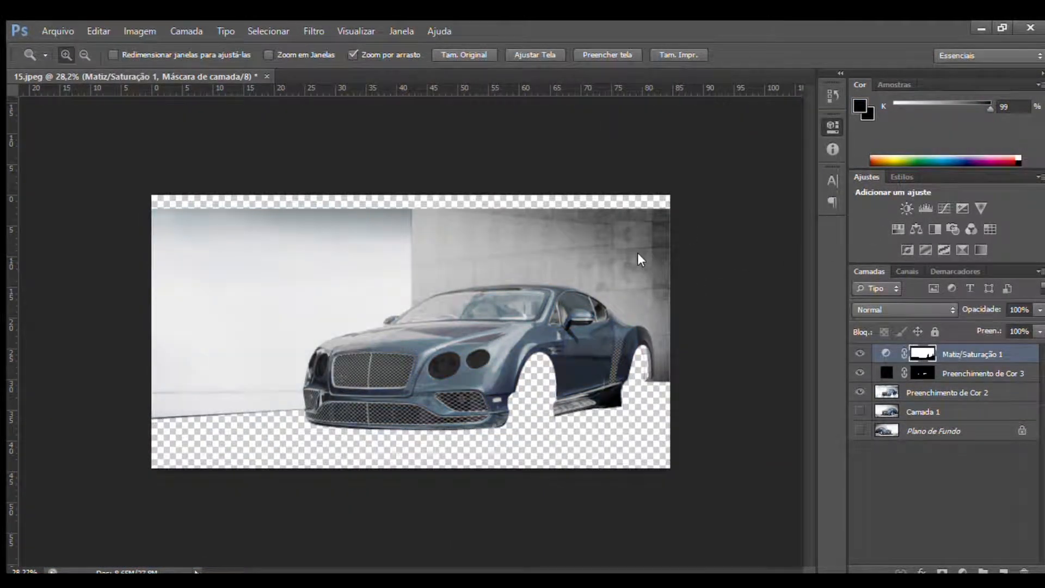
{"action": "left_click_drag", "start_coordinate": [717, 222], "coordinate": [638, 224]}
{"action": "left_click_drag", "start_coordinate": [716, 249], "coordinate": [755, 217]}
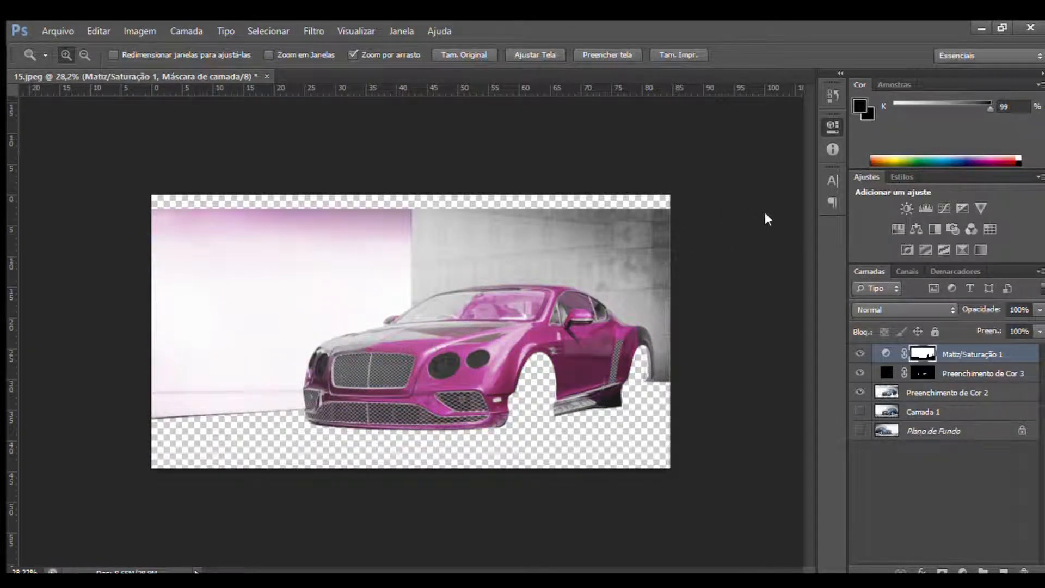
{"action": "left_click", "coordinate": [859, 354]}
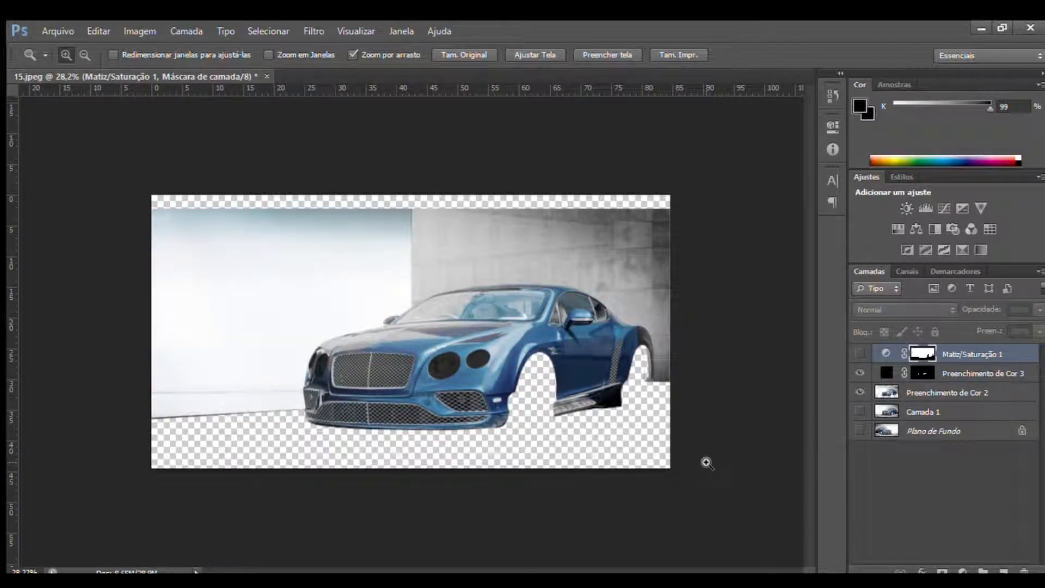
Clean up the inner edge of the rear wheel opening on the body layer with a path and show Camada 1
{"action": "left_click_drag", "start_coordinate": [666, 390], "coordinate": [756, 392]}
{"action": "left_click_drag", "start_coordinate": [515, 394], "coordinate": [729, 390]}
{"action": "scroll", "coordinate": [730, 390], "scroll_direction": "up", "scroll_amount": 4}
{"action": "scroll", "coordinate": [730, 390], "scroll_direction": "down", "scroll_amount": 1}
{"action": "key", "text": "p"}
{"action": "left_click", "coordinate": [539, 524]}
{"action": "left_click_drag", "start_coordinate": [515, 237], "coordinate": [476, 209]}
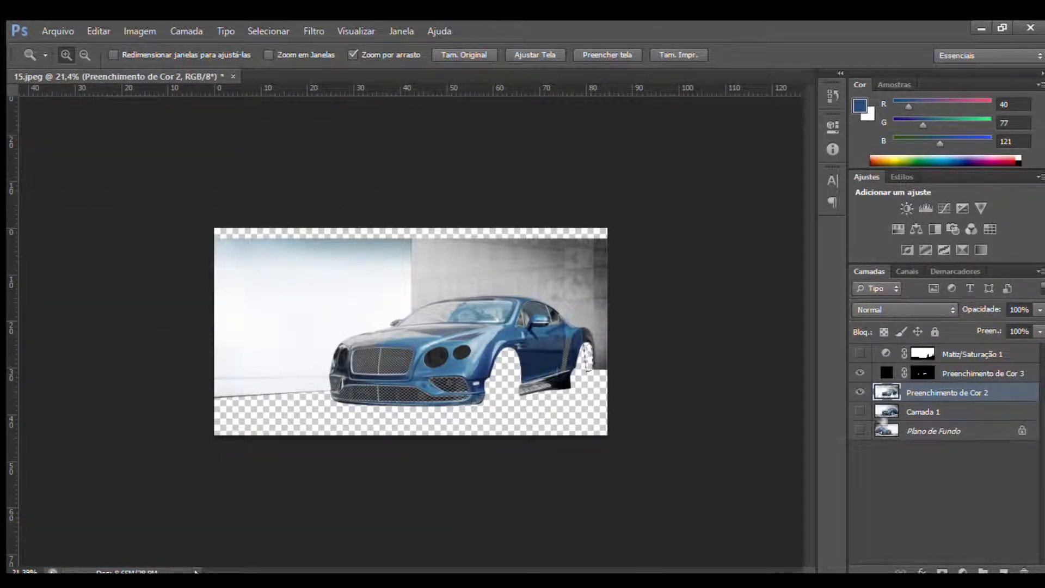
{"action": "left_click", "coordinate": [859, 411]}
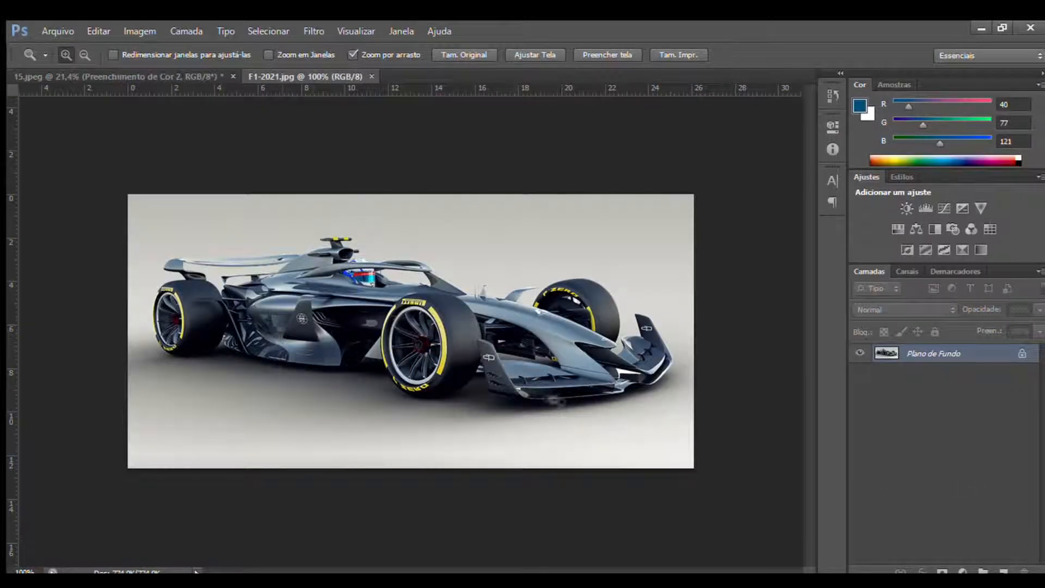
Duplicate the background of F1-2021.jpg and flip the copy horizontally
{"action": "key", "text": "ctrl+j"}
{"action": "key", "text": "ctrl+t"}
{"action": "key", "text": "Return"}
Trace the F1 car's near front wheel with a path, turn it into a selection and copy it
{"action": "key", "text": "z"}
{"action": "left_click_drag", "start_coordinate": [392, 381], "coordinate": [447, 448]}
{"action": "key", "text": "p"}
{"action": "left_click", "coordinate": [475, 161]}
{"action": "left_click_drag", "start_coordinate": [252, 302], "coordinate": [204, 516]}
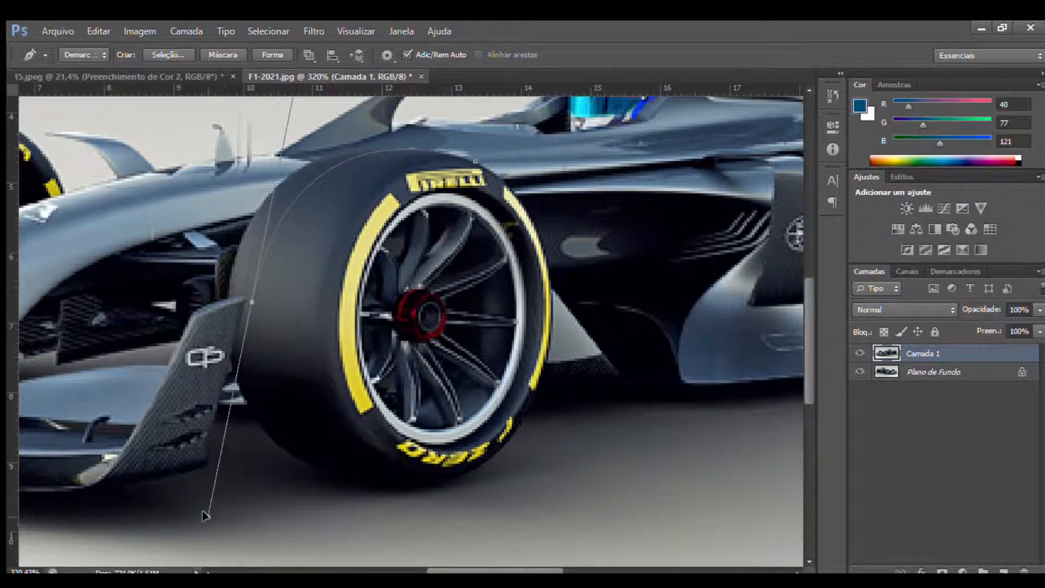
{"action": "left_click_drag", "start_coordinate": [400, 506], "coordinate": [401, 507]}
{"action": "left_click_drag", "start_coordinate": [470, 474], "coordinate": [522, 457]}
{"action": "left_click_drag", "start_coordinate": [552, 302], "coordinate": [553, 193]}
{"action": "key", "text": "ctrl+Return"}
{"action": "key", "text": "ctrl+c"}
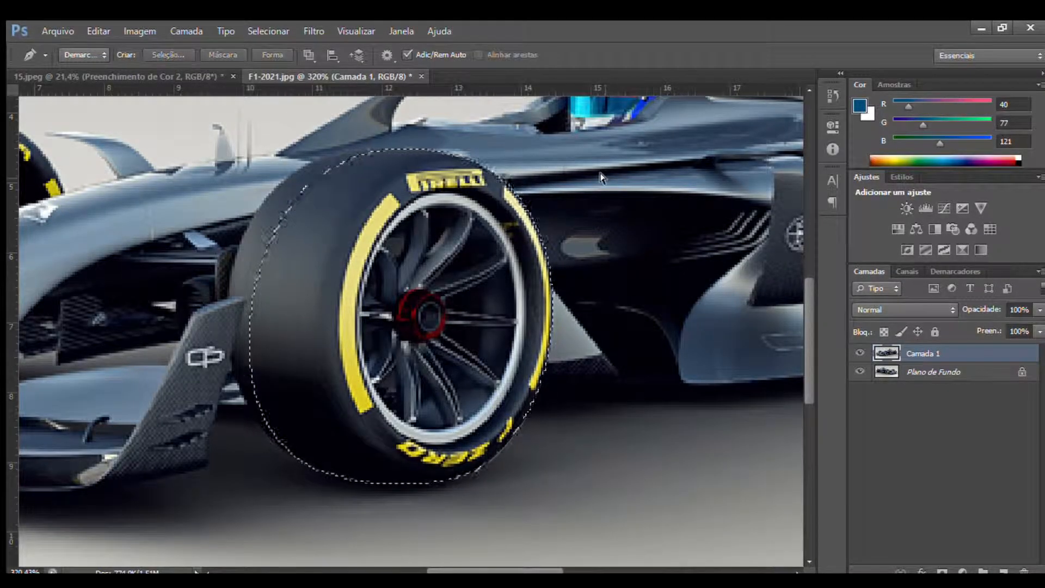
Paste the Pirelli wheel into 15.jpeg and move it over the car's front wheel
{"action": "left_click", "coordinate": [163, 75]}
{"action": "key", "text": "ctrl+v"}
{"action": "key", "text": "z"}
{"action": "left_click_drag", "start_coordinate": [514, 345], "coordinate": [546, 354]}
{"action": "key", "text": "v"}
{"action": "left_click_drag", "start_coordinate": [354, 375], "coordinate": [204, 475]}
Scale the pasted wheel to 220% width and 278.99% height so it fills the front wheel arch
{"action": "key", "text": "ctrl+t"}
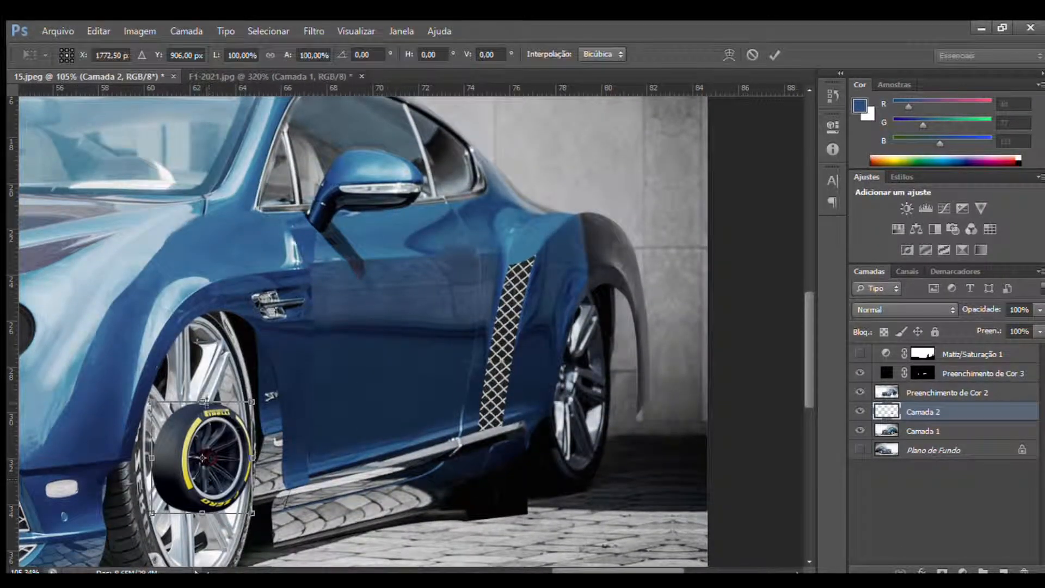
{"action": "left_click_drag", "start_coordinate": [152, 403], "coordinate": [105, 303]}
{"action": "scroll", "coordinate": [228, 381], "scroll_direction": "down", "scroll_amount": 2}
{"action": "left_click_drag", "start_coordinate": [228, 412], "coordinate": [227, 509]}
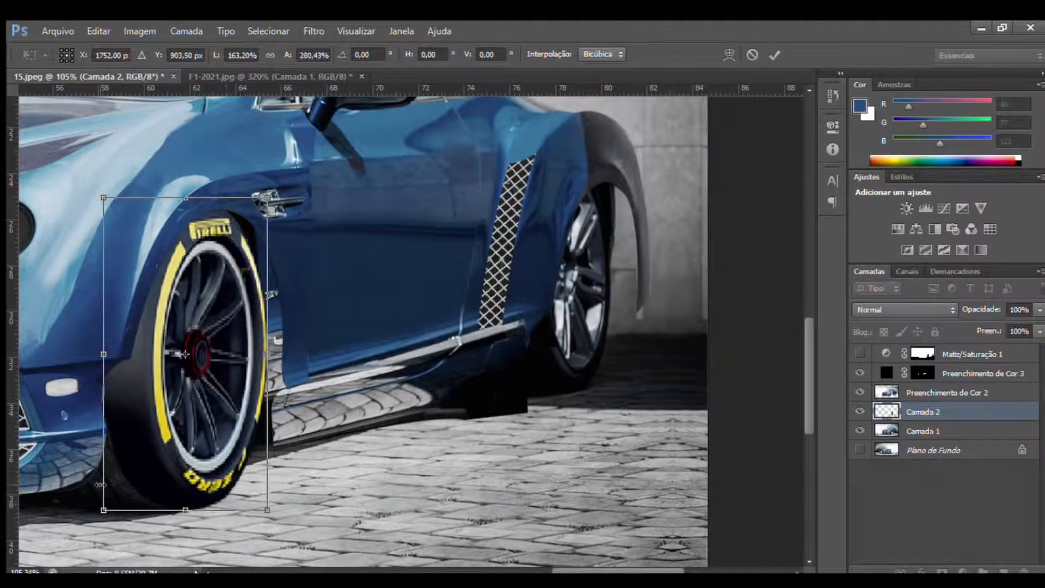
{"action": "left_click_drag", "start_coordinate": [103, 348], "coordinate": [58, 351]}
{"action": "left_click_drag", "start_coordinate": [267, 348], "coordinate": [279, 351]}
{"action": "left_click_drag", "start_coordinate": [59, 353], "coordinate": [58, 353]}
{"action": "left_click_drag", "start_coordinate": [282, 353], "coordinate": [286, 353]}
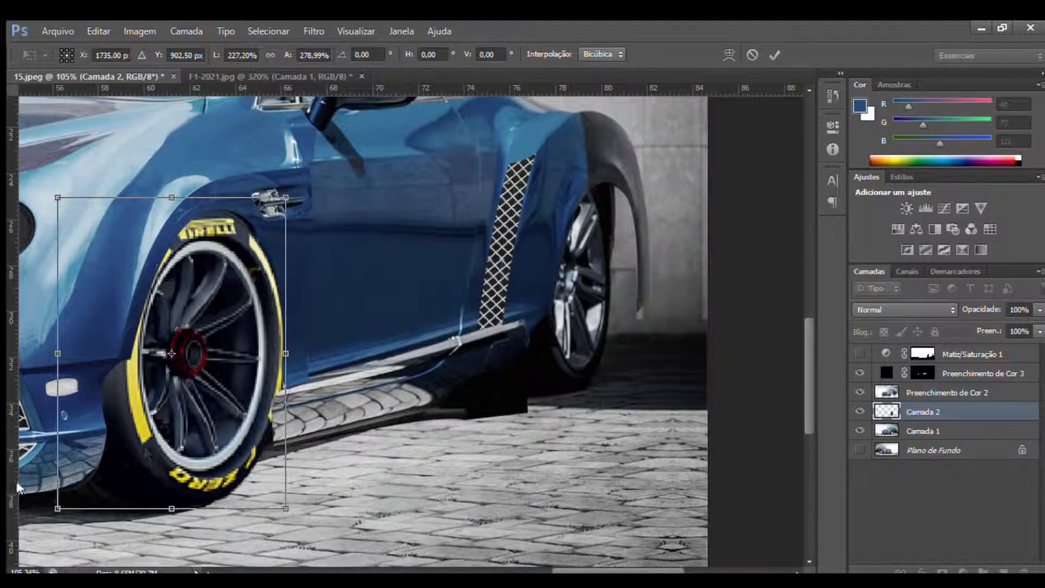
{"action": "left_click_drag", "start_coordinate": [177, 425], "coordinate": [167, 425]}
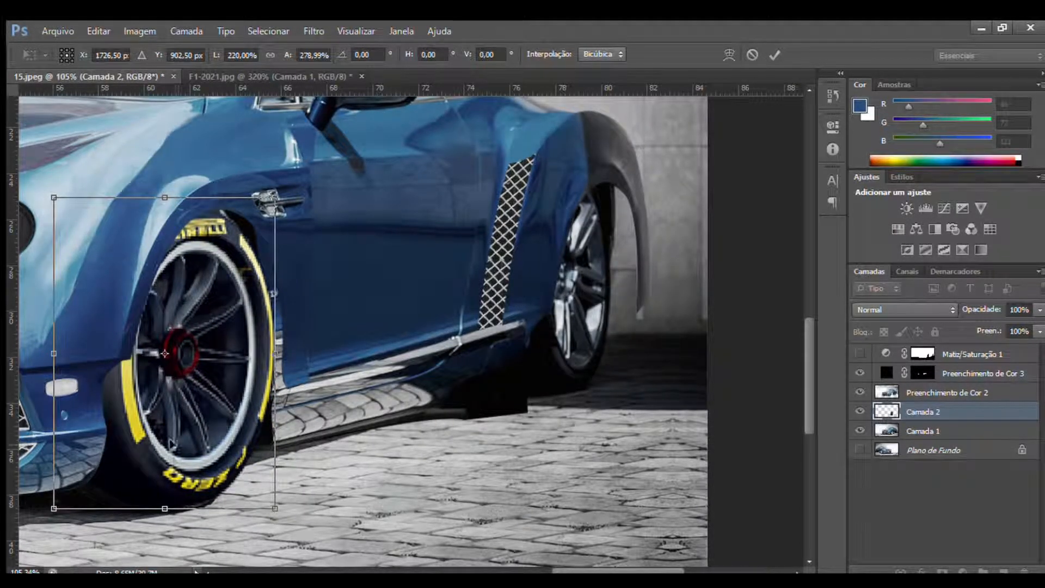
{"action": "key", "text": "Return"}
Duplicate the Pirelli wheel onto the rear wheel and resize the copy to fit the rear arch
{"action": "left_click_drag", "start_coordinate": [204, 352], "coordinate": [609, 284]}
{"action": "key", "text": "ctrl+t"}
{"action": "left_click_drag", "start_coordinate": [677, 439], "coordinate": [653, 412]}
{"action": "left_click_drag", "start_coordinate": [464, 280], "coordinate": [486, 280]}
{"action": "left_click_drag", "start_coordinate": [629, 278], "coordinate": [644, 278]}
{"action": "key", "text": "Return"}
Merge the front and rear wheel layers into one
{"action": "key", "text": "z"}
{"action": "left_click_drag", "start_coordinate": [571, 392], "coordinate": [464, 418]}
{"action": "left_click", "coordinate": [949, 429]}
{"action": "left_click", "coordinate": [952, 410]}
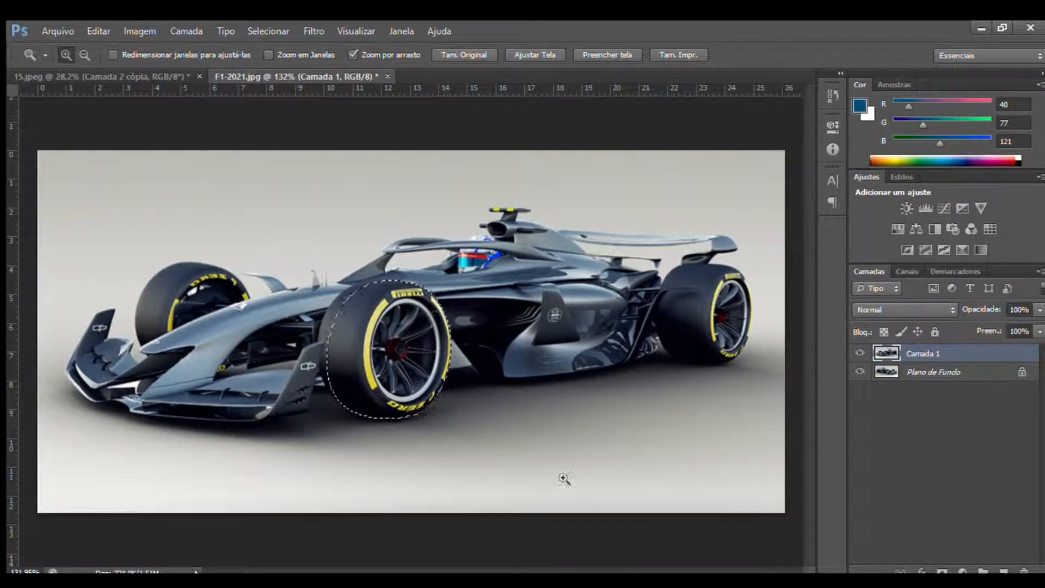
Trace the lower edge and near end plate of the front wing in F1-2021.jpg with a path
{"action": "left_click", "coordinate": [136, 76]}
{"action": "left_click", "coordinate": [253, 76]}
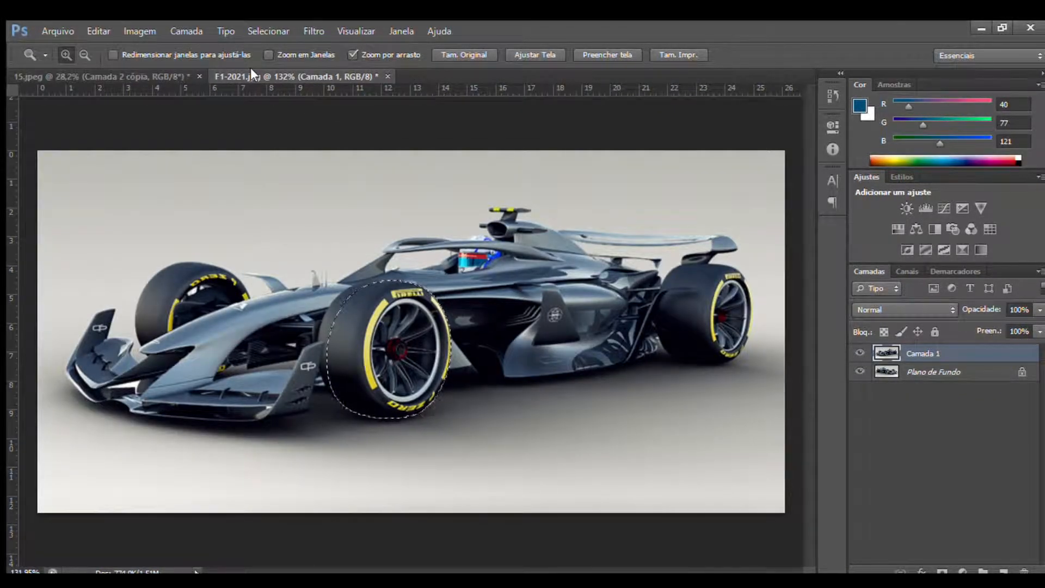
{"action": "left_click_drag", "start_coordinate": [256, 392], "coordinate": [326, 430]}
{"action": "key", "text": "p"}
{"action": "left_click", "coordinate": [278, 382]}
{"action": "left_click_drag", "start_coordinate": [686, 410], "coordinate": [803, 395]}
{"action": "left_click_drag", "start_coordinate": [688, 430], "coordinate": [411, 430]}
{"action": "left_click_drag", "start_coordinate": [594, 373], "coordinate": [640, 352]}
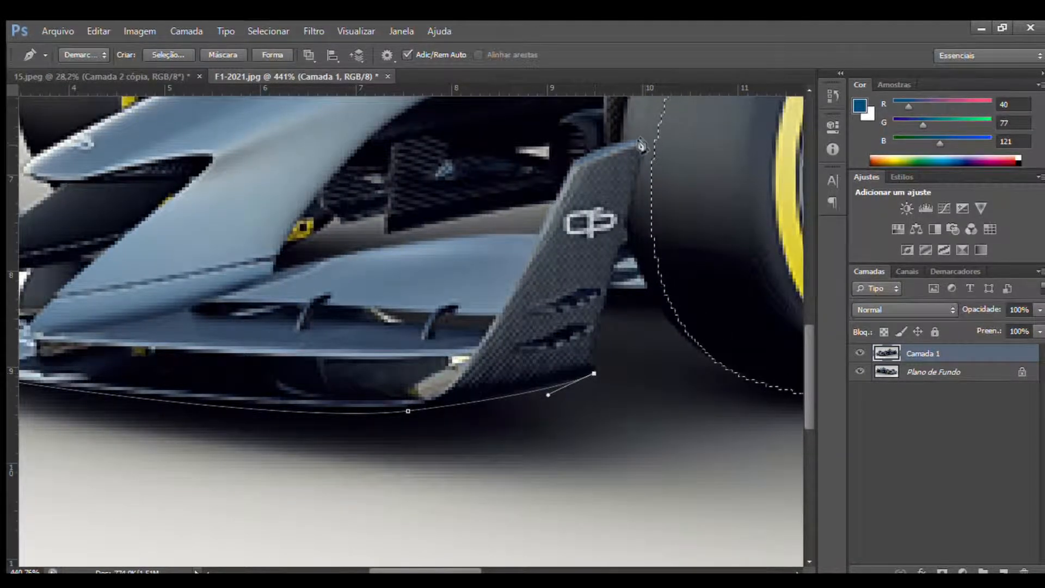
{"action": "scroll", "coordinate": [641, 146], "scroll_direction": "up", "scroll_amount": 3}
{"action": "left_click", "coordinate": [645, 205]}
{"action": "left_click", "coordinate": [569, 229]}
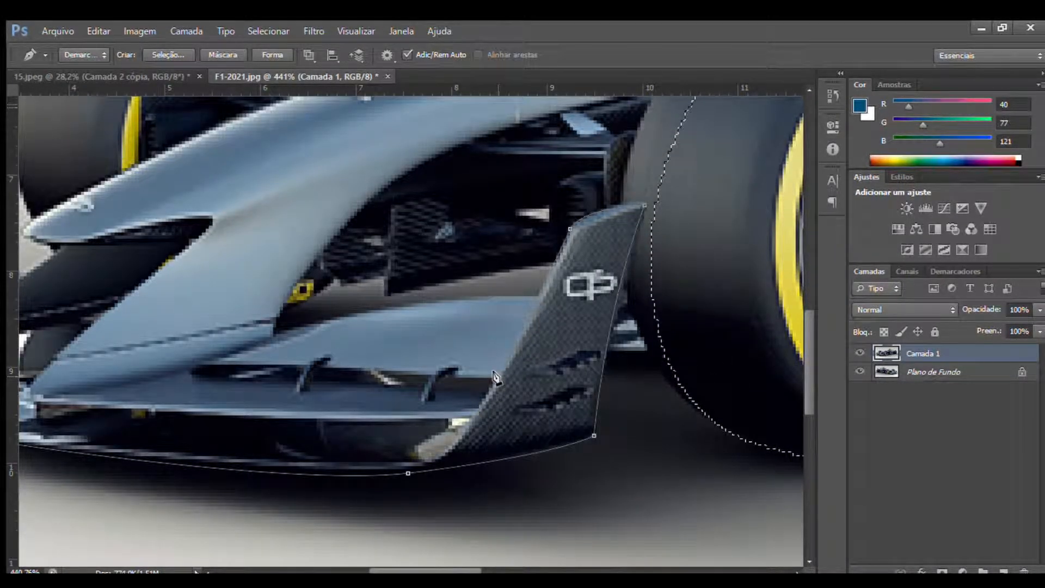
Continue the path around the wing's far end plate, close it, and select and copy the front wing
{"action": "scroll", "coordinate": [409, 516], "scroll_direction": "left", "scroll_amount": 6}
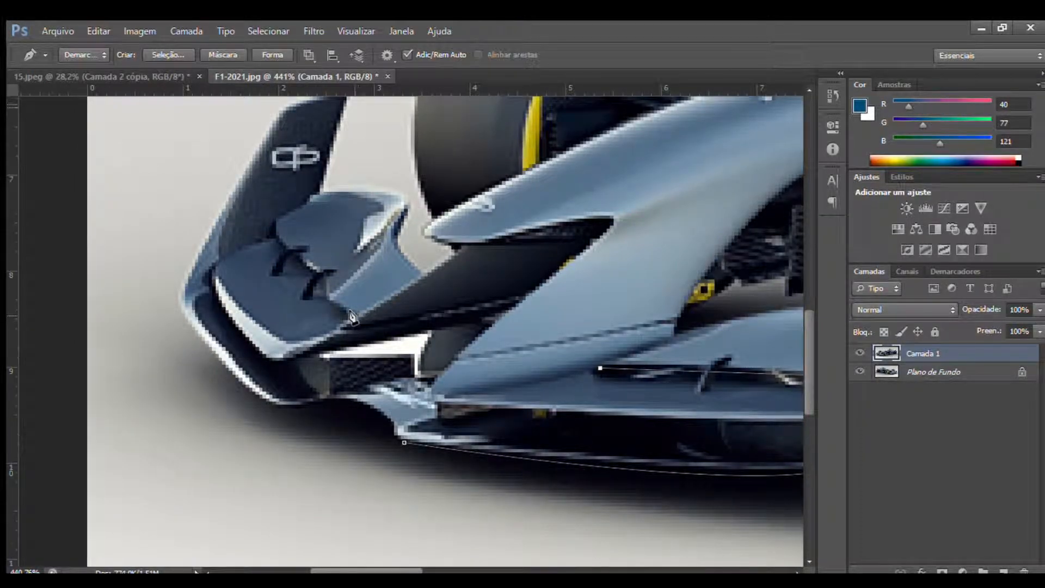
{"action": "scroll", "coordinate": [313, 202], "scroll_direction": "up", "scroll_amount": 3}
{"action": "left_click", "coordinate": [347, 162]}
{"action": "left_click_drag", "start_coordinate": [283, 161], "coordinate": [252, 229]}
{"action": "left_click", "coordinate": [187, 393], "text": "alt"}
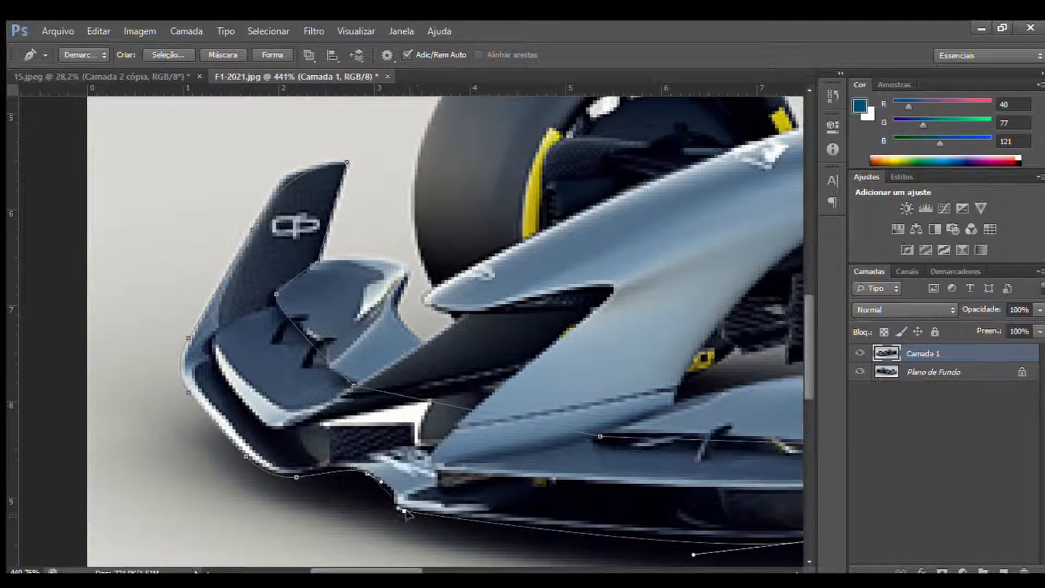
{"action": "key", "text": "ctrl+Return"}
Paste the front wing into 15.jpeg and transform it to span the Bentley's front bumper
{"action": "key", "text": "ctrl+Tab"}
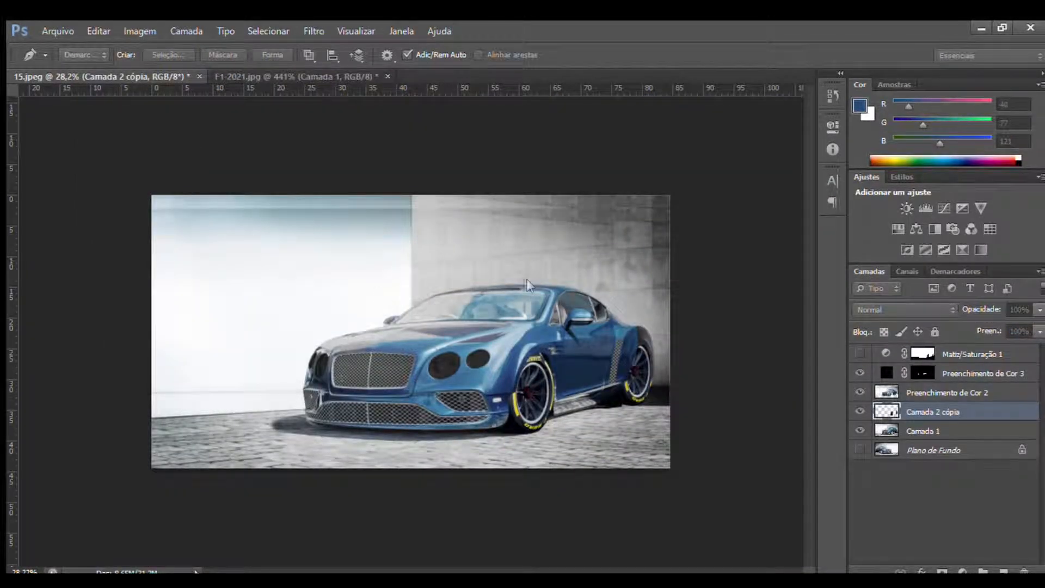
{"action": "key", "text": "ctrl+v"}
{"action": "key", "text": "ctrl+t"}
{"action": "left_click_drag", "start_coordinate": [568, 452], "coordinate": [568, 443]}
{"action": "left_click_drag", "start_coordinate": [554, 409], "coordinate": [539, 410]}
{"action": "left_click_drag", "start_coordinate": [484, 413], "coordinate": [485, 406]}
{"action": "left_click_drag", "start_coordinate": [540, 389], "coordinate": [525, 389]}
{"action": "left_click_drag", "start_coordinate": [292, 397], "coordinate": [299, 397]}
{"action": "left_click_drag", "start_coordinate": [524, 405], "coordinate": [521, 403]}
{"action": "left_click_drag", "start_coordinate": [412, 448], "coordinate": [509, 475]}
{"action": "key", "text": "Return"}
Move the front wing slightly lower and bring its layer in front of Preenchimento de Cor 2
{"action": "key", "text": "z"}
{"action": "key", "text": "v"}
{"action": "left_click_drag", "start_coordinate": [354, 419], "coordinate": [353, 440]}
{"action": "key", "text": "ctrl+t"}
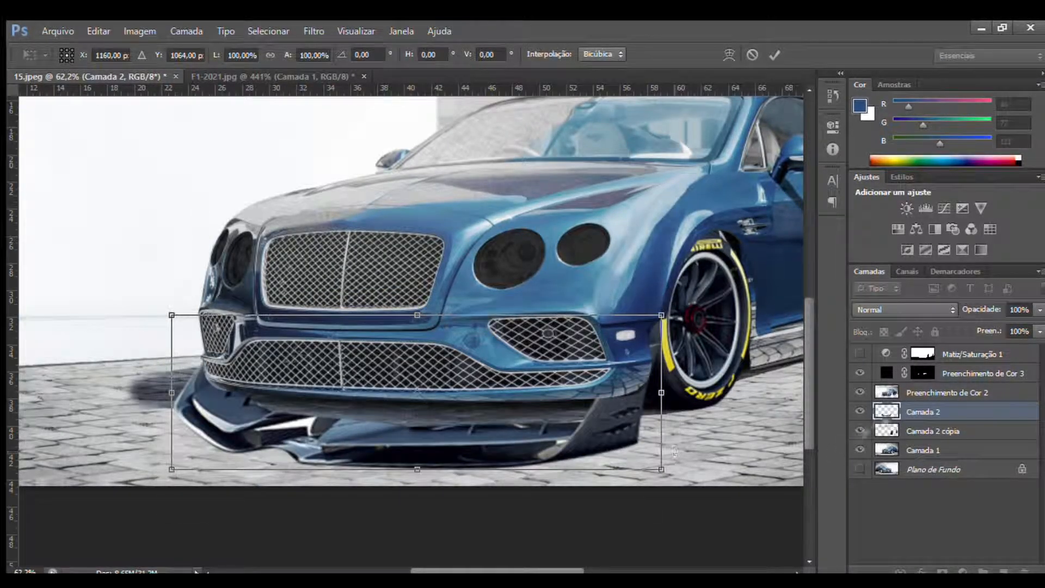
{"action": "key", "text": "Return"}
{"action": "key", "text": "z"}
{"action": "key", "text": "ctrl+bracketright"}
Rotate the front wing -1.5°, scale it to 107.77% width and 66.42% height, and fit it under the bumper
{"action": "key", "text": "ctrl+t"}
{"action": "left_click_drag", "start_coordinate": [361, 431], "coordinate": [410, 381]}
{"action": "left_click_drag", "start_coordinate": [496, 414], "coordinate": [477, 411]}
{"action": "left_click_drag", "start_coordinate": [647, 357], "coordinate": [665, 356]}
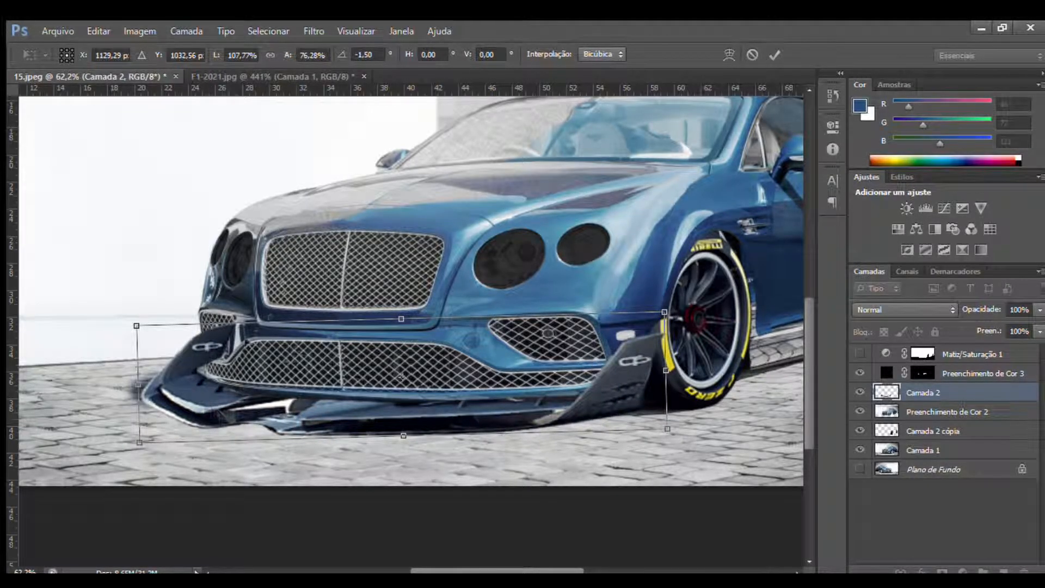
{"action": "left_click_drag", "start_coordinate": [401, 318], "coordinate": [401, 309]}
{"action": "left_click_drag", "start_coordinate": [316, 438], "coordinate": [316, 413]}
{"action": "left_click_drag", "start_coordinate": [442, 357], "coordinate": [450, 363]}
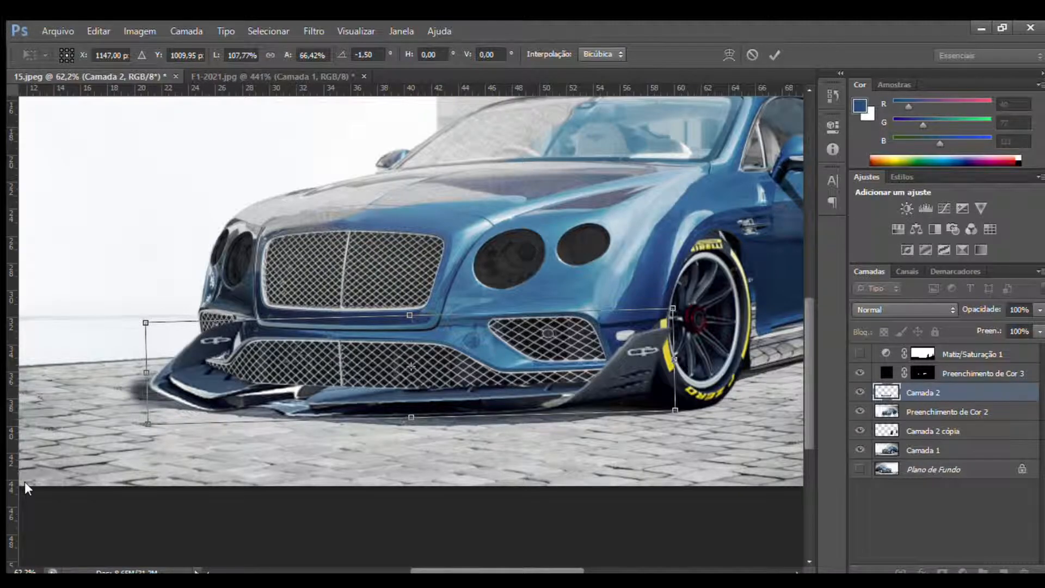
{"action": "key", "text": "Return"}
Hide the front wing layer, outline the Bentley's bumper with the Pen tool, and delete the wing area that overlaps the bumper
{"action": "key", "text": "z"}
{"action": "left_click_drag", "start_coordinate": [591, 395], "coordinate": [671, 395]}
{"action": "key", "text": "p"}
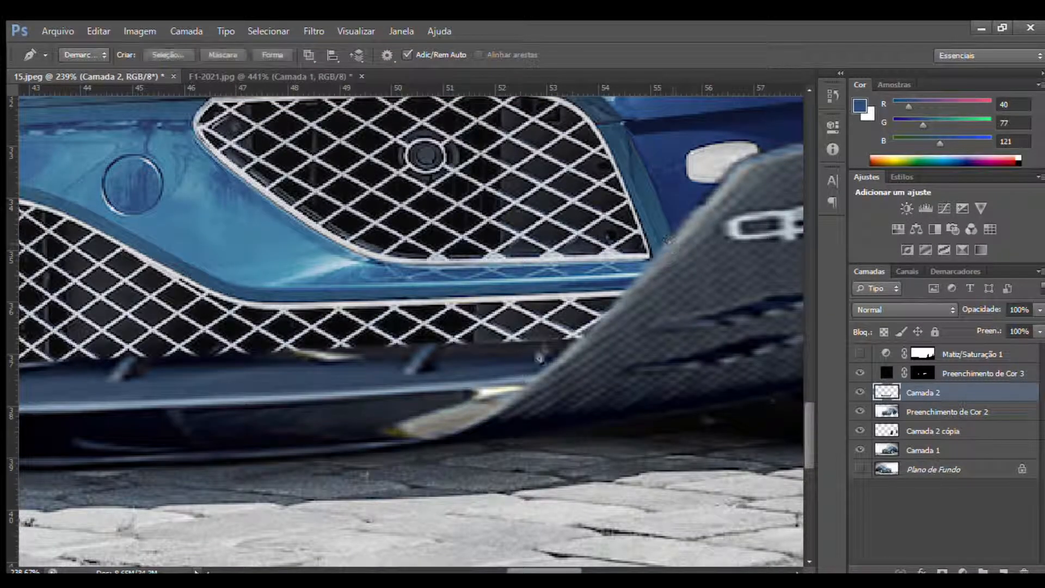
{"action": "left_click", "coordinate": [859, 392]}
{"action": "left_click", "coordinate": [346, 365]}
{"action": "key", "text": "ctrl+z"}
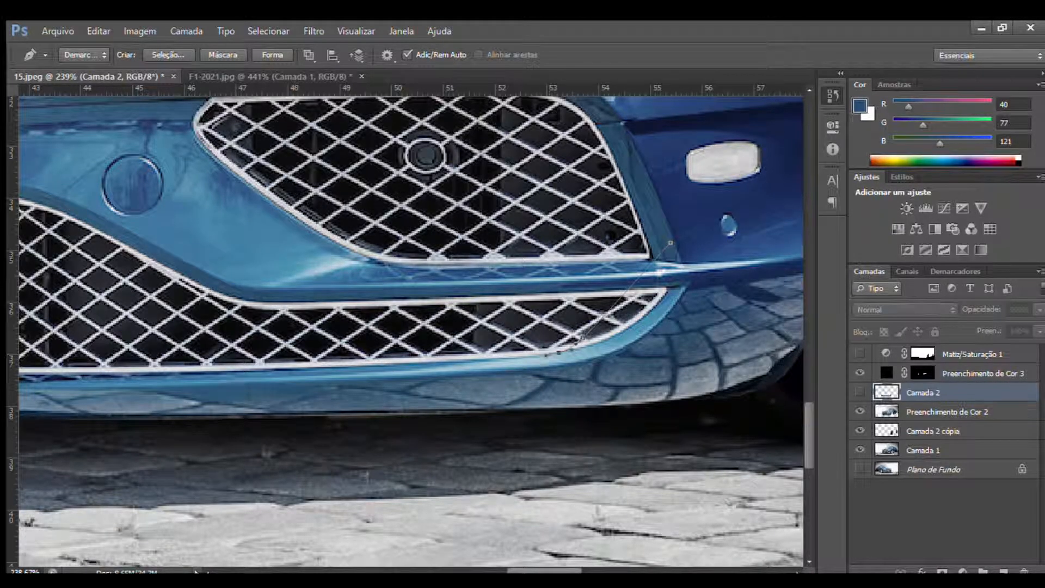
{"action": "scroll", "coordinate": [581, 338], "scroll_direction": "left", "scroll_amount": 5}
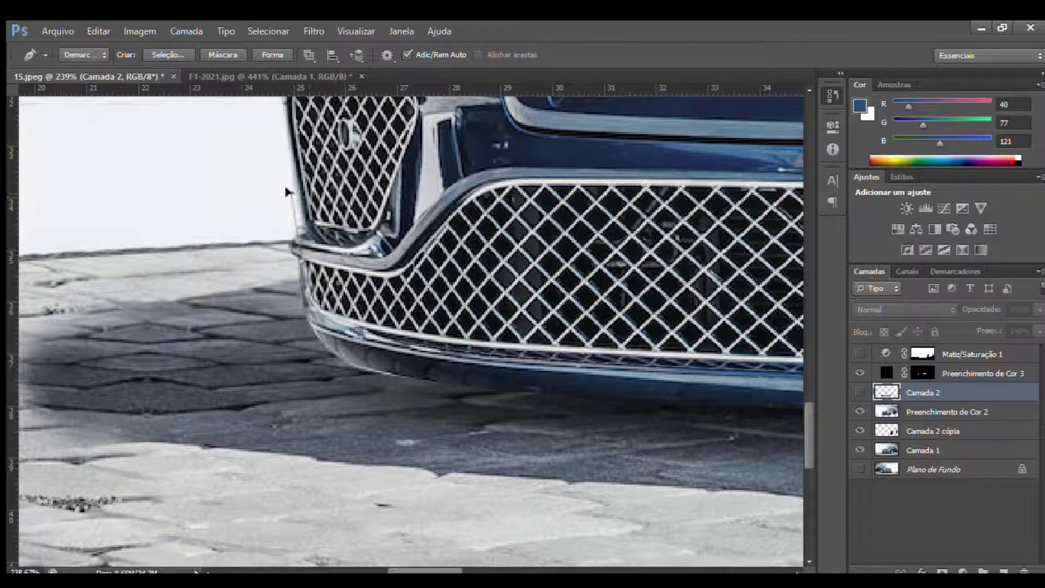
{"action": "left_click", "coordinate": [299, 226]}
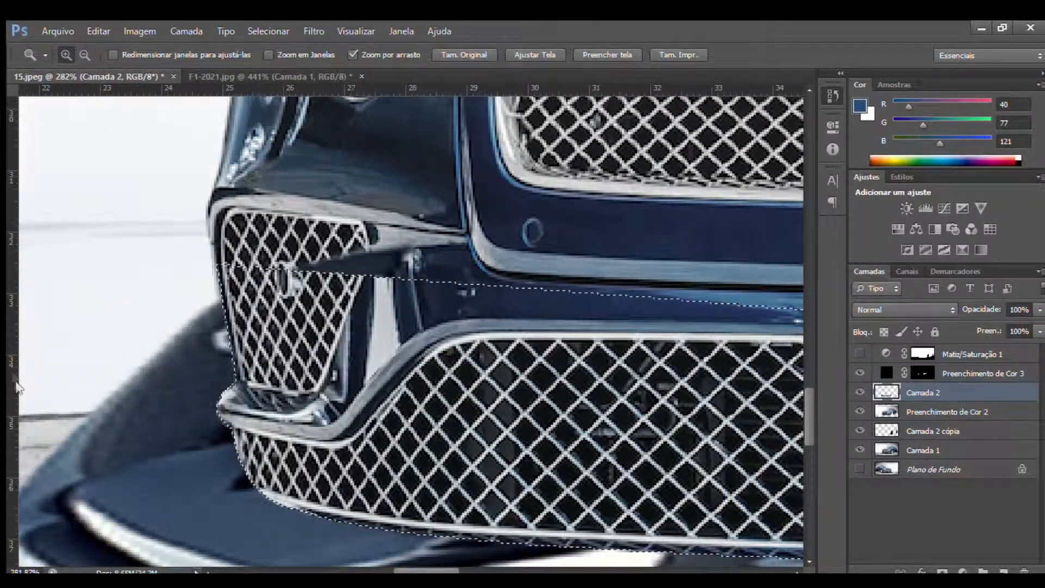
Outline and delete the leftover front wing piece covering the far-side bumper vent on Camada 2
{"action": "key", "text": "p"}
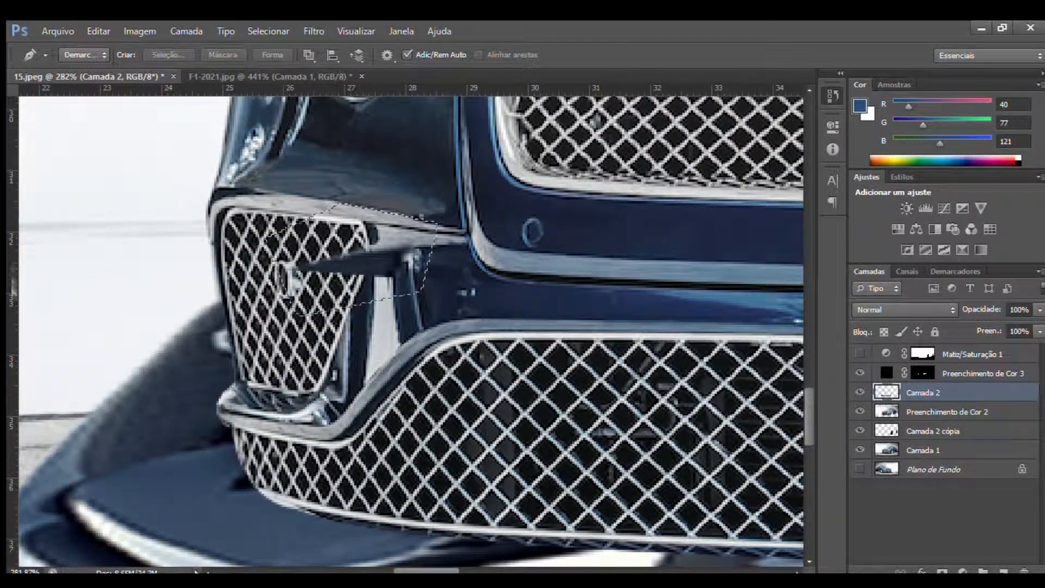
{"action": "key", "text": "z"}
{"action": "key", "text": "ctrl+0"}
In F1-2021.jpg, outline the dark curved strut just ahead of the rear wheel, select it and copy it
{"action": "left_click", "coordinate": [364, 563], "text": "alt"}
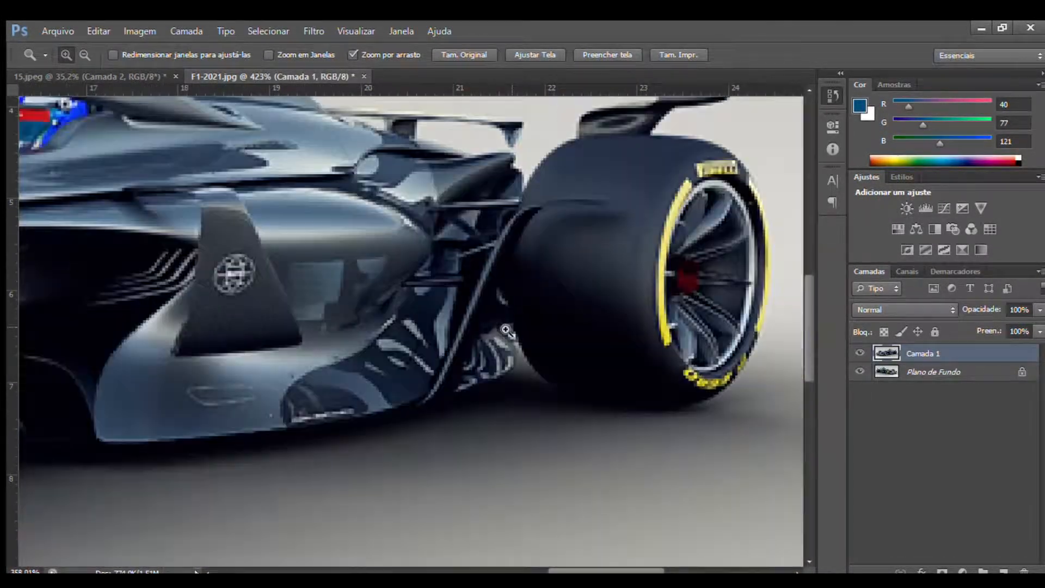
{"action": "key", "text": "p"}
{"action": "left_click", "coordinate": [541, 207]}
{"action": "left_click", "coordinate": [440, 390]}
{"action": "left_click", "coordinate": [420, 405]}
{"action": "left_click", "coordinate": [401, 420]}
{"action": "left_click", "coordinate": [542, 207]}
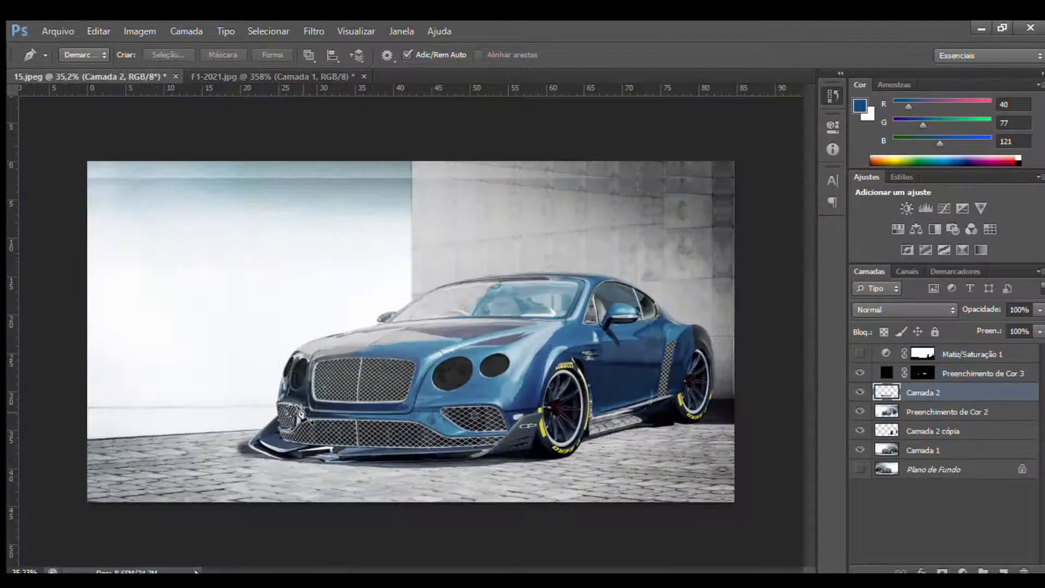
Paste the strut into 15.jpeg as a new layer and transform it to sit at the far end of the lower grille
{"action": "key", "text": "ctrl+shift+alt+n"}
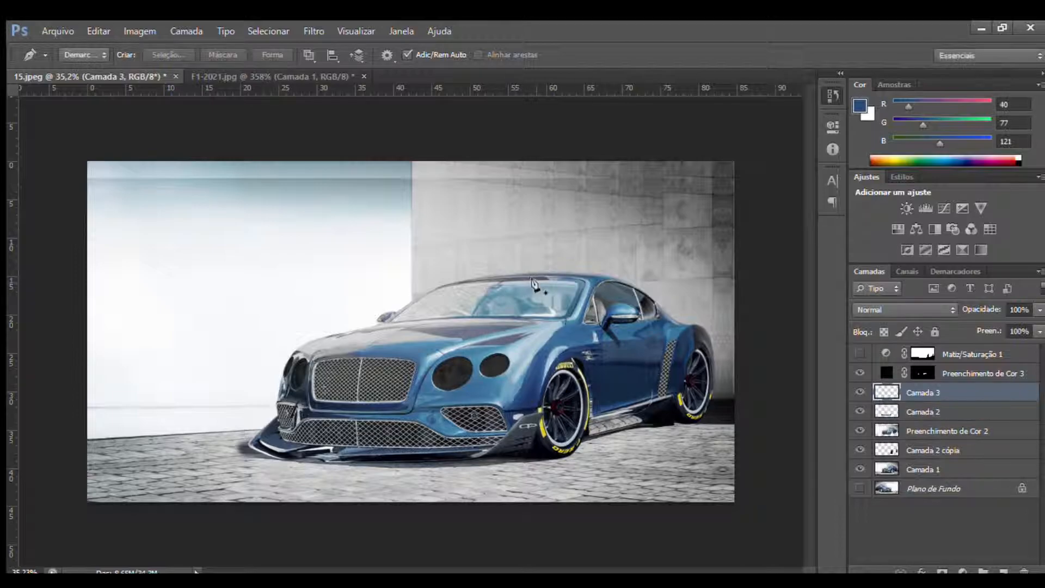
{"action": "key", "text": "ctrl+t"}
{"action": "left_click_drag", "start_coordinate": [313, 414], "coordinate": [304, 432]}
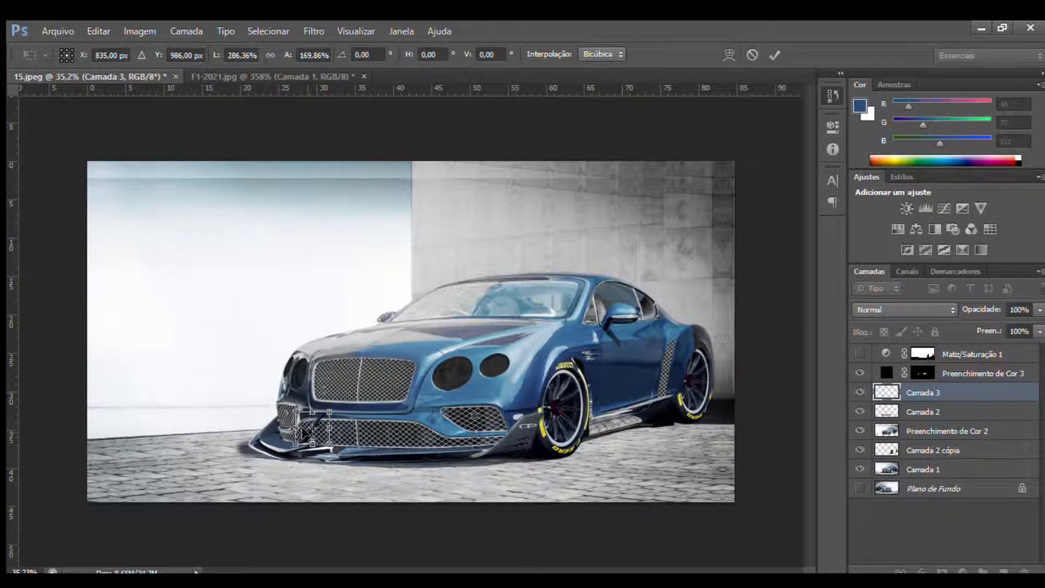
{"action": "key", "text": "Return"}
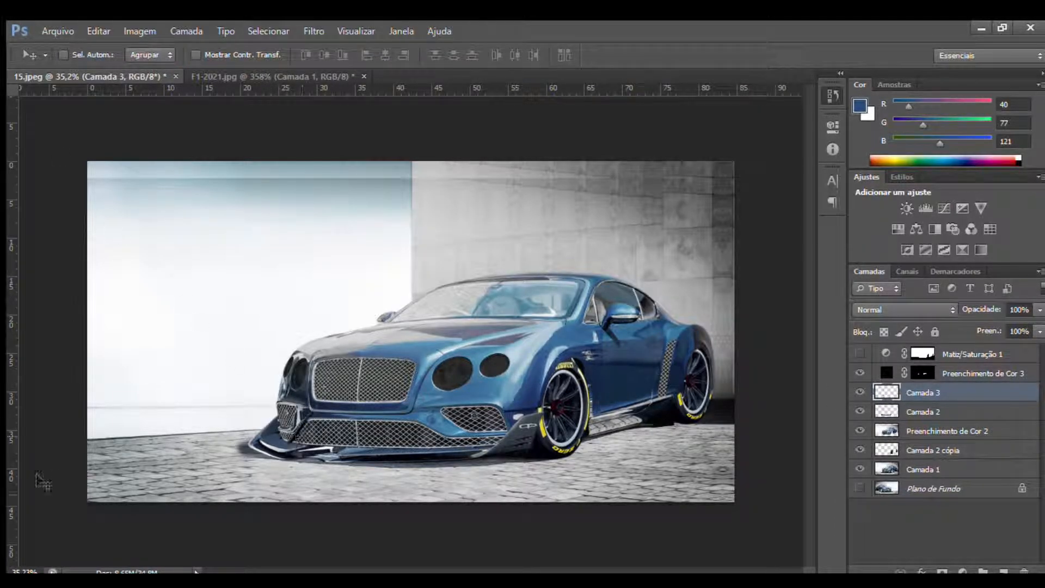
Duplicate the strut layer, flip the copy horizontally, and move it to the near end of the lower grille
{"action": "left_click_drag", "start_coordinate": [284, 445], "coordinate": [303, 390]}
{"action": "key", "text": "ctrl+j"}
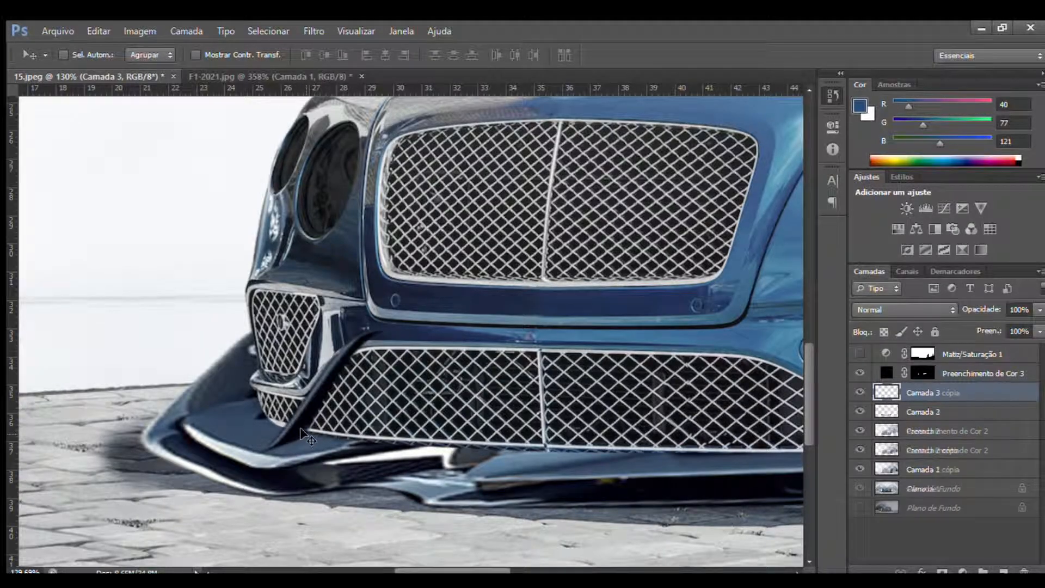
{"action": "key", "text": "ctrl+t"}
{"action": "right_click", "coordinate": [321, 392]}
{"action": "left_click", "coordinate": [348, 533]}
{"action": "key", "text": "Return"}
{"action": "left_click_drag", "start_coordinate": [340, 405], "coordinate": [714, 417]}
{"action": "scroll", "coordinate": [714, 418], "scroll_direction": "right", "scroll_amount": 5}
{"action": "left_click_drag", "start_coordinate": [501, 399], "coordinate": [625, 412]}
Stretch the copied strut to 111.29% height and shift it against the near end of the lower grille
{"action": "key", "text": "ctrl+t"}
{"action": "left_click_drag", "start_coordinate": [621, 352], "coordinate": [621, 338]}
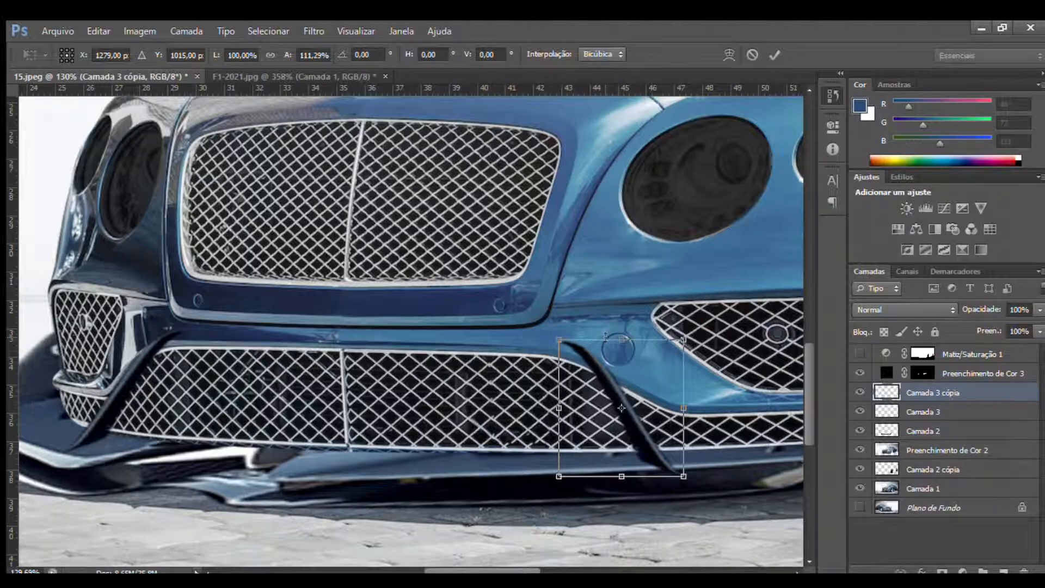
{"action": "left_click_drag", "start_coordinate": [625, 412], "coordinate": [605, 415]}
{"action": "key", "text": "Return"}
Outline the lower tip of the near strut and erase the part extending over the wing
{"action": "key", "text": "z"}
{"action": "key", "text": "p"}
{"action": "left_click", "coordinate": [618, 461]}
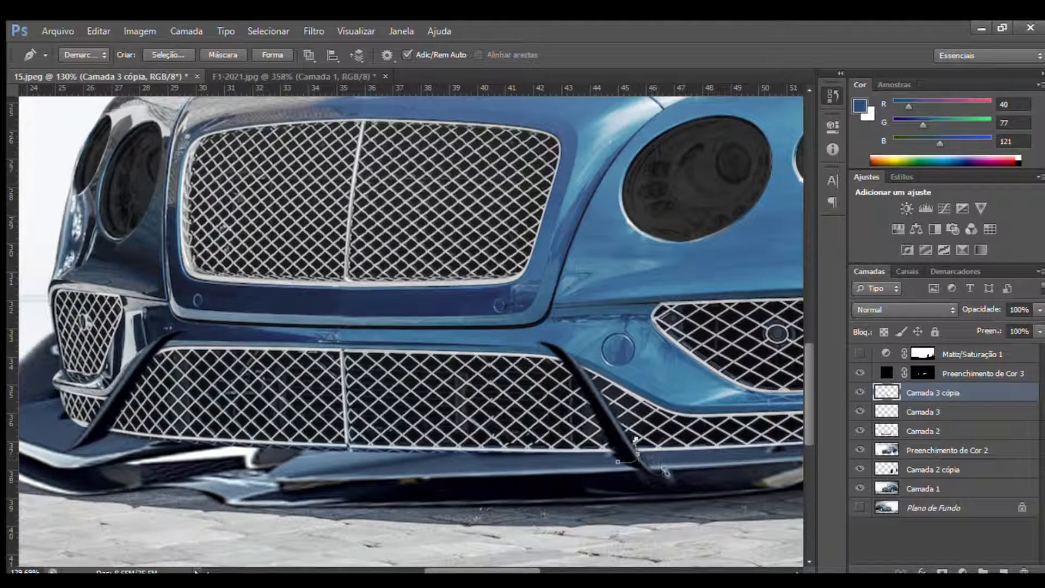
{"action": "key", "text": "b"}
{"action": "key", "text": "e"}
Outline the lower tip of the far strut, trim it on Camada 3, and deselect
{"action": "scroll", "coordinate": [411, 332], "scroll_direction": "left", "scroll_amount": 10}
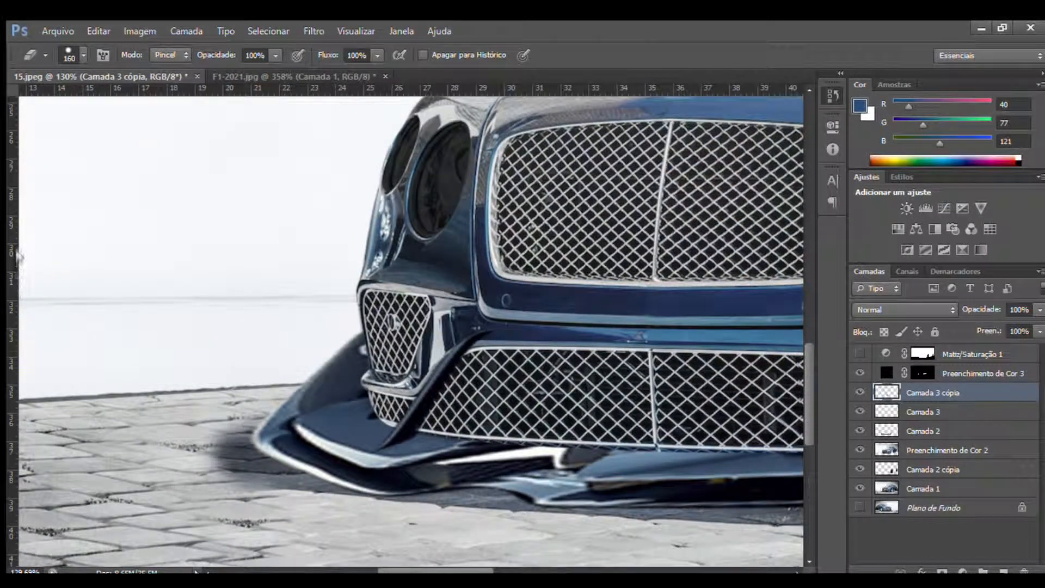
{"action": "key", "text": "p"}
{"action": "left_click", "coordinate": [361, 461]}
{"action": "left_click_drag", "start_coordinate": [412, 442], "coordinate": [425, 435]}
{"action": "left_click", "coordinate": [359, 431]}
{"action": "left_click", "coordinate": [362, 460]}
{"action": "key", "text": "Return"}
{"action": "left_click", "coordinate": [923, 412]}
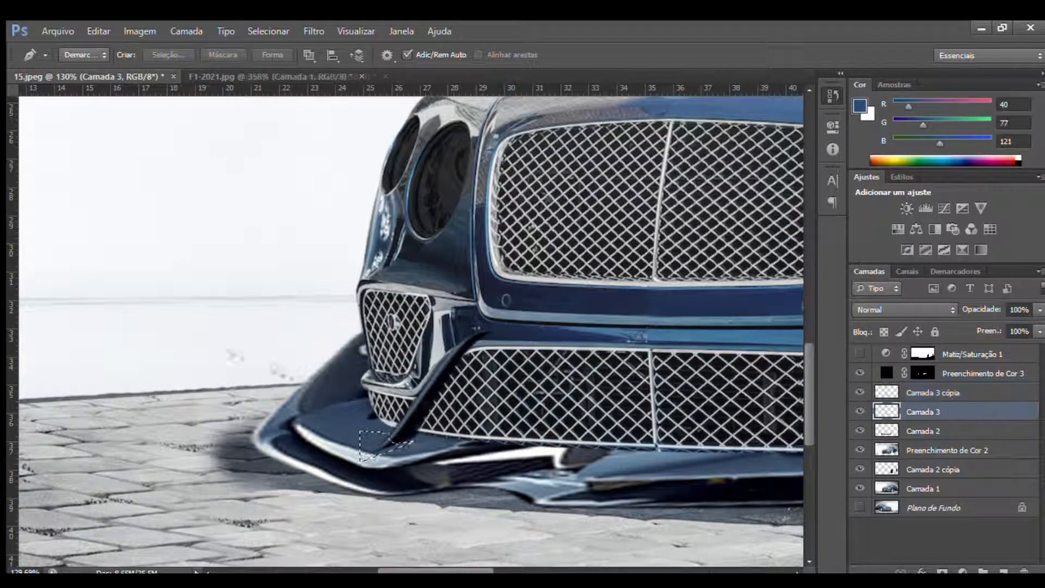
{"action": "key", "text": "ctrl+d"}
Outline the Bentley's windshield with the Pen tool
{"action": "key", "text": "z"}
{"action": "left_click_drag", "start_coordinate": [598, 463], "coordinate": [436, 537]}
{"action": "left_click_drag", "start_coordinate": [593, 370], "coordinate": [729, 381]}
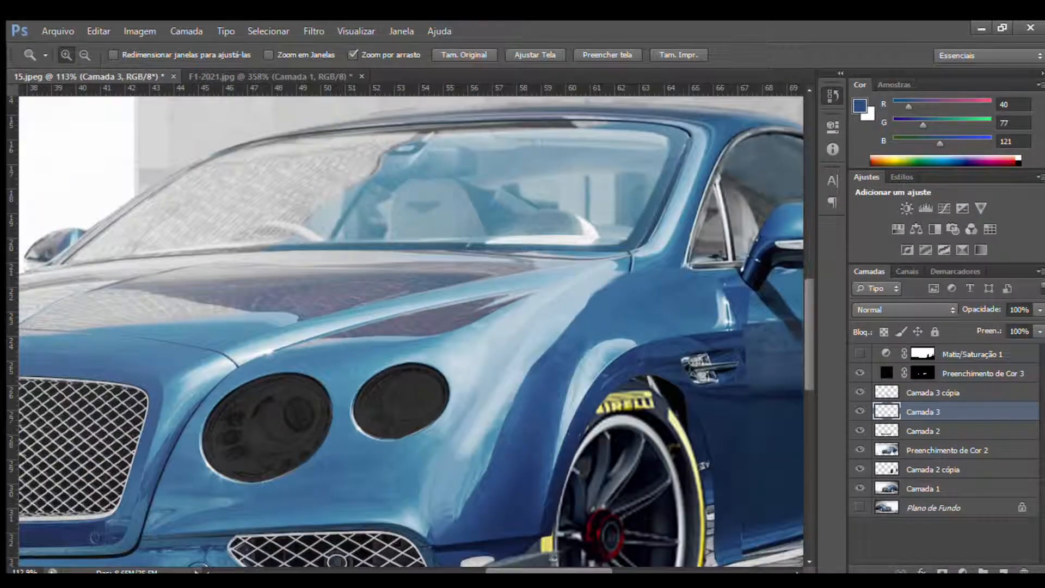
{"action": "scroll", "coordinate": [411, 332], "scroll_direction": "up", "scroll_amount": 3}
{"action": "key", "text": "p"}
{"action": "left_click", "coordinate": [109, 359]}
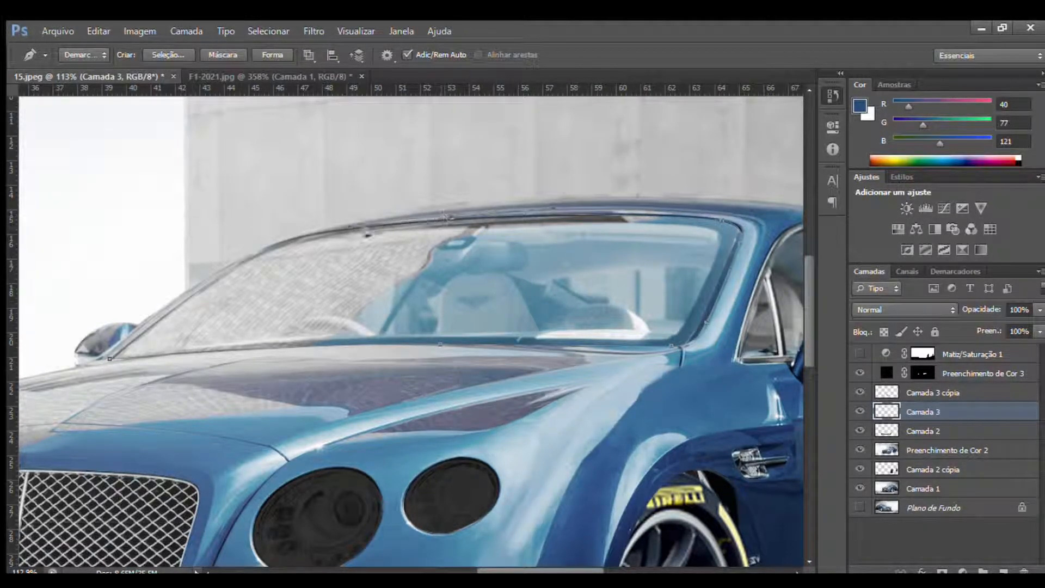
Add paths around the front side window, following the mirror's contour, and around the rear quarter window
{"action": "left_click_drag", "start_coordinate": [145, 407], "coordinate": [298, 141]}
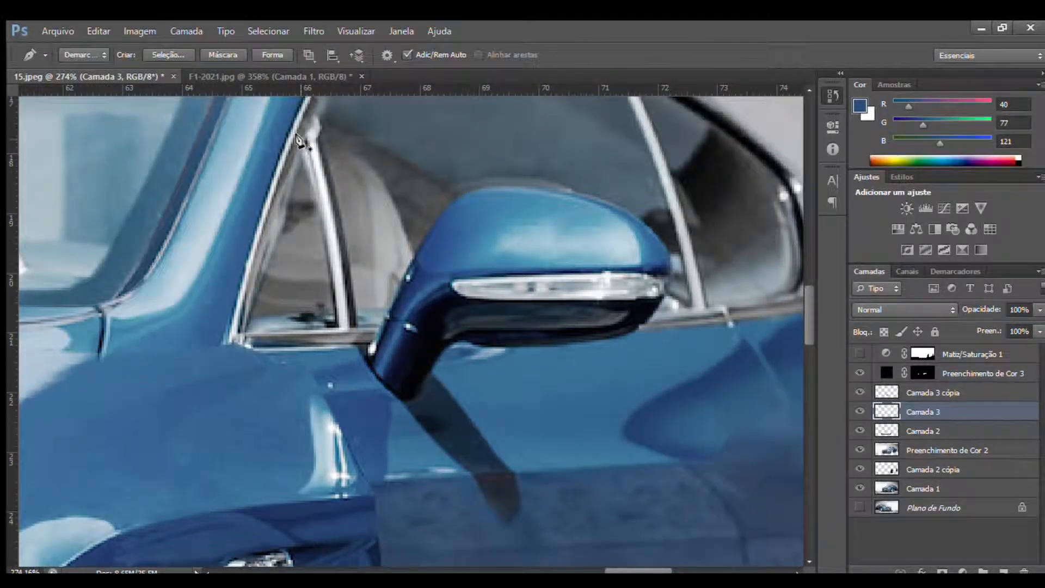
{"action": "scroll", "coordinate": [355, 325], "scroll_direction": "up", "scroll_amount": 3}
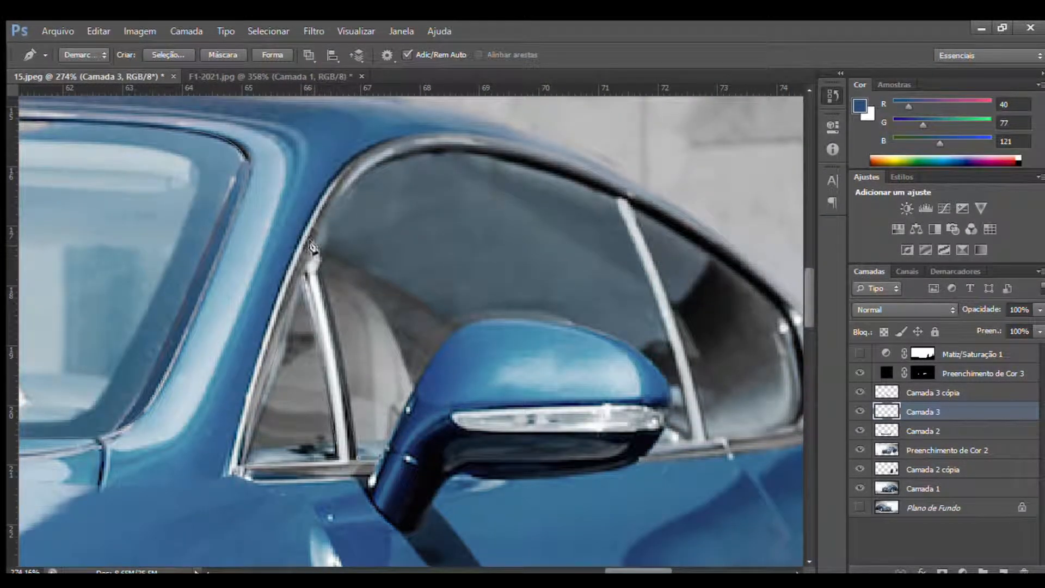
{"action": "left_click", "coordinate": [435, 150]}
{"action": "left_click", "coordinate": [616, 199]}
{"action": "left_click", "coordinate": [695, 439]}
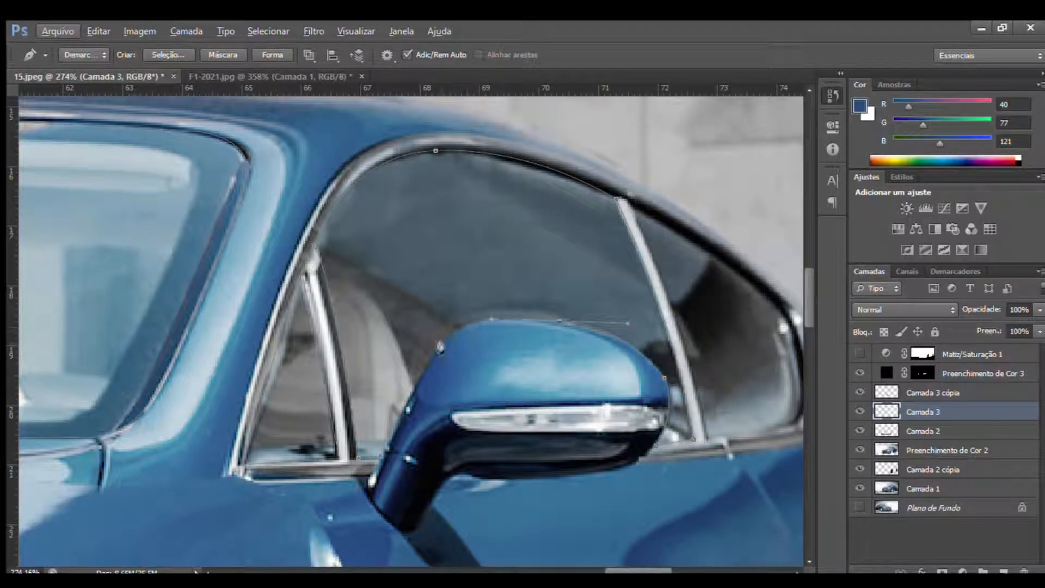
{"action": "scroll", "coordinate": [379, 453], "scroll_direction": "right", "scroll_amount": 5}
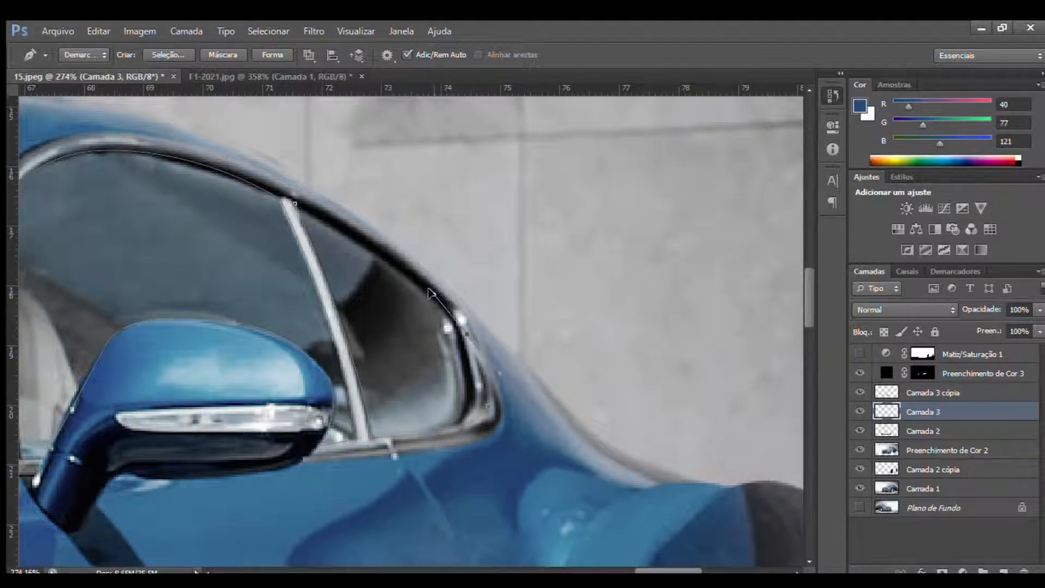
{"action": "left_click_drag", "start_coordinate": [294, 204], "coordinate": [212, 181]}
Fill the outlined windows with a black solid color layer and set its opacity to 80%
{"action": "key", "text": "ctrl+Return"}
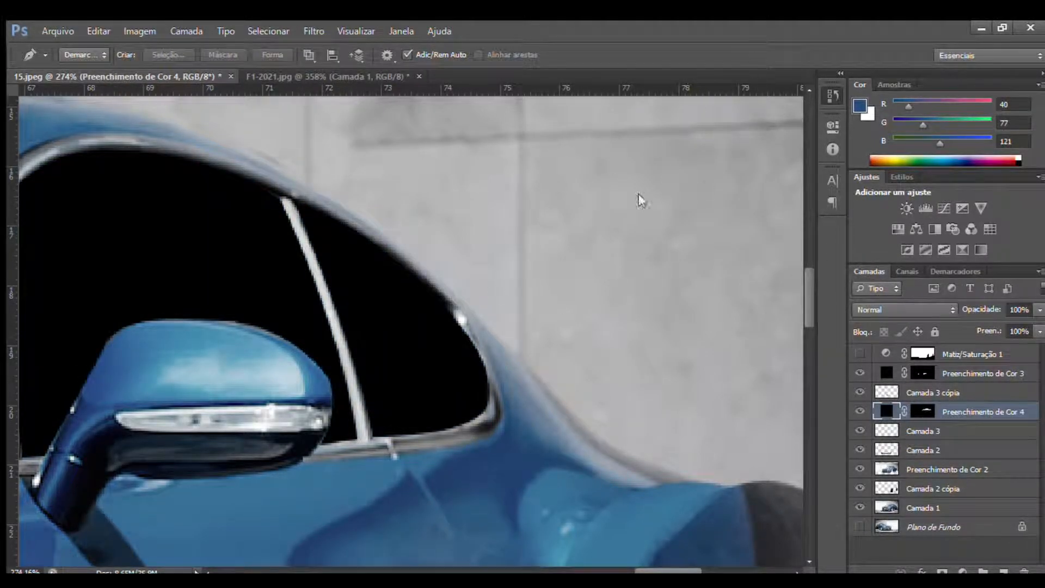
{"action": "key", "text": "h"}
{"action": "key", "text": "8"}
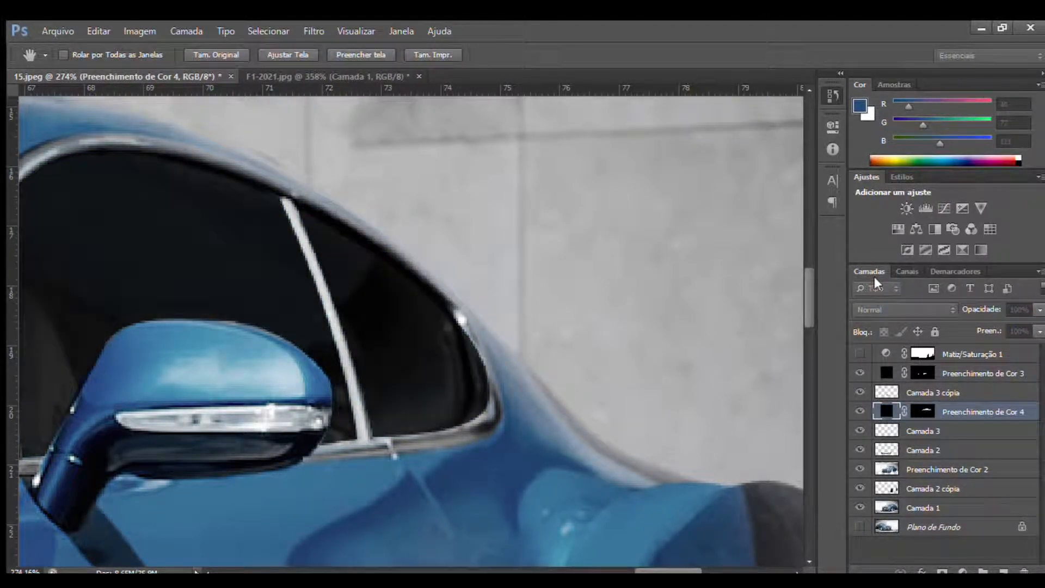
{"action": "key", "text": "z"}
{"action": "key", "text": "ctrl+0"}
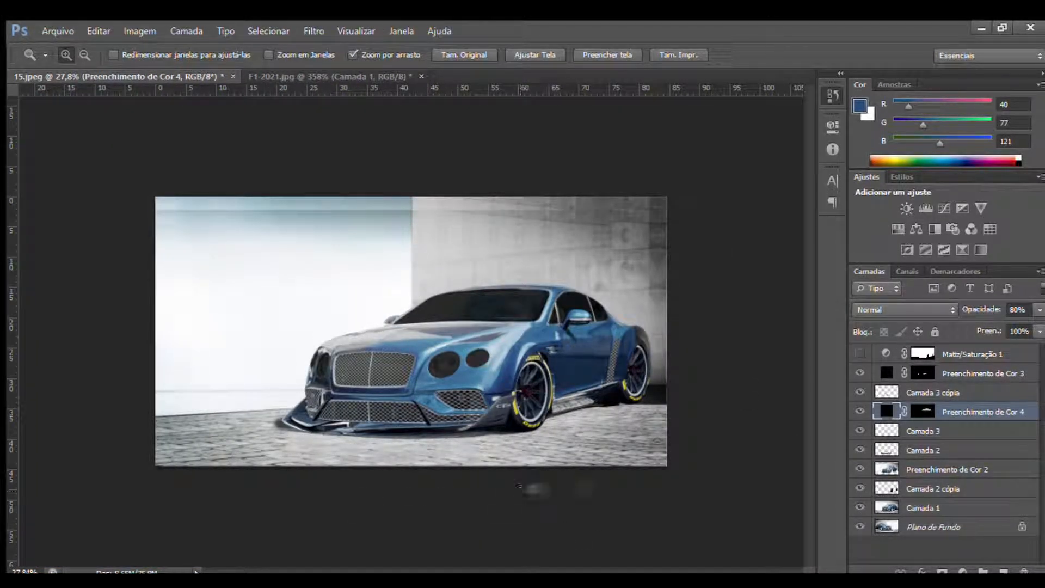
Select the rear end of the side skirt and paint it on Preenchimento de Cor 2 with the sampled grey (R 155, G 160, B 164)
{"action": "left_click_drag", "start_coordinate": [677, 417], "coordinate": [756, 416]}
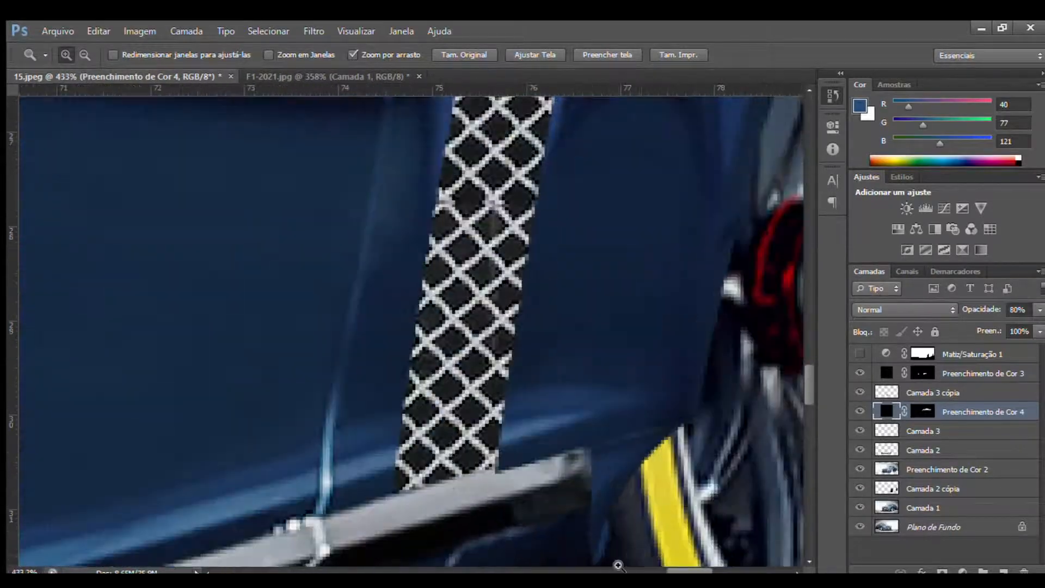
{"action": "scroll", "coordinate": [584, 256], "scroll_direction": "down", "scroll_amount": 5}
{"action": "key", "text": "p"}
{"action": "key", "text": "ctrl+Return"}
{"action": "key", "text": "i"}
{"action": "left_click", "coordinate": [947, 469]}
{"action": "left_click", "coordinate": [435, 326]}
{"action": "key", "text": "b"}
Hide Camada 2 cópia and Camada 1, outline both wheel wells, add a black solid fill above Camada 1, and show Camada 2 cópia again
{"action": "key", "text": "z"}
{"action": "left_click_drag", "start_coordinate": [577, 481], "coordinate": [524, 481]}
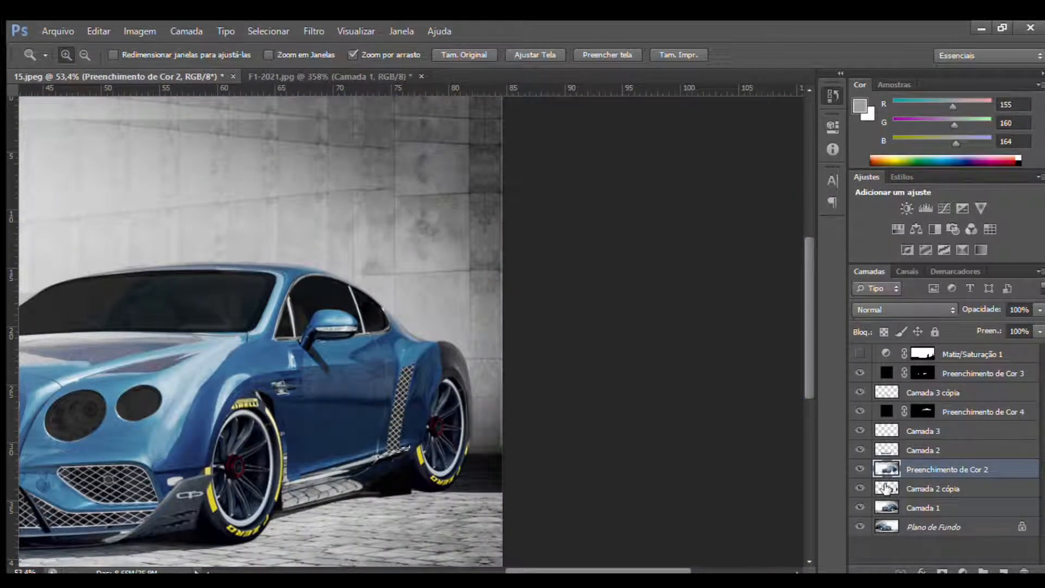
{"action": "left_click_drag", "start_coordinate": [860, 488], "coordinate": [861, 511]}
{"action": "key", "text": "p"}
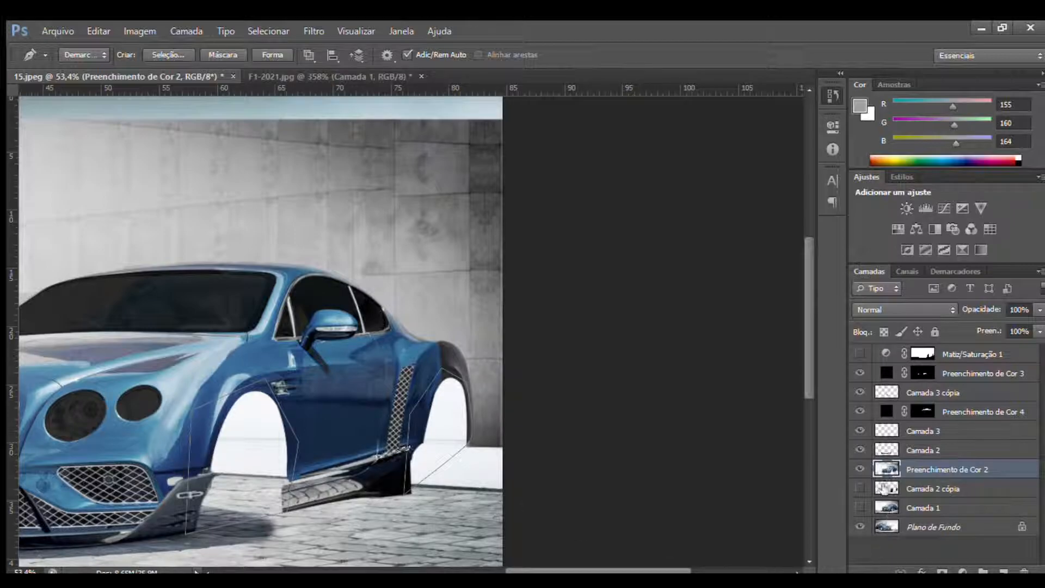
{"action": "left_click", "coordinate": [925, 507]}
{"action": "left_click", "coordinate": [223, 54]}
{"action": "left_click", "coordinate": [859, 488]}
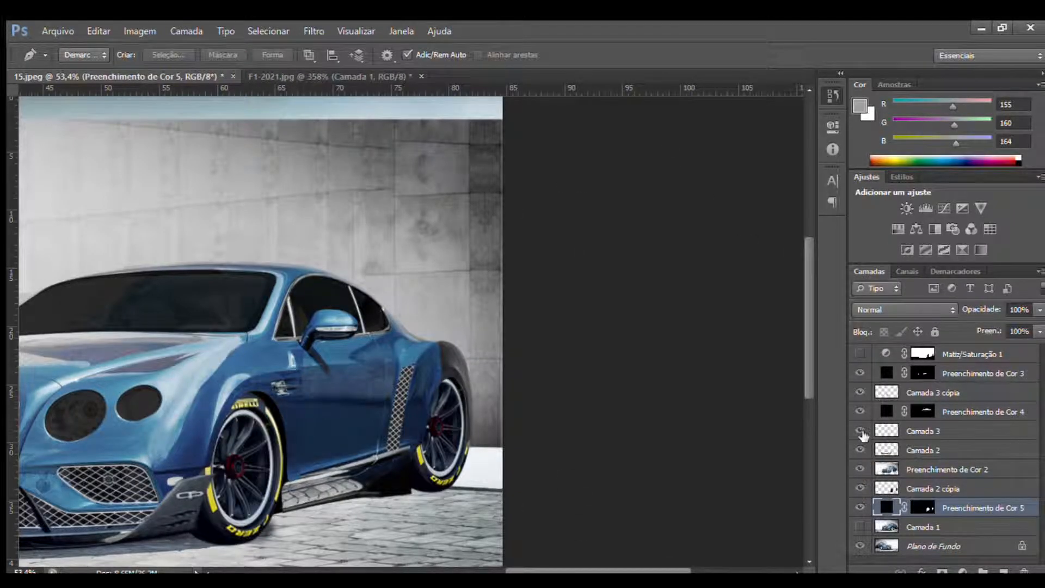
Examine the whole car and its front bumper, wing and wheels up close
{"action": "key", "text": "z"}
{"action": "scroll", "coordinate": [496, 531], "scroll_direction": "down", "scroll_amount": 3}
{"action": "scroll", "coordinate": [474, 458], "scroll_direction": "up", "scroll_amount": 3}
{"action": "scroll", "coordinate": [474, 459], "scroll_direction": "down", "scroll_amount": 2}
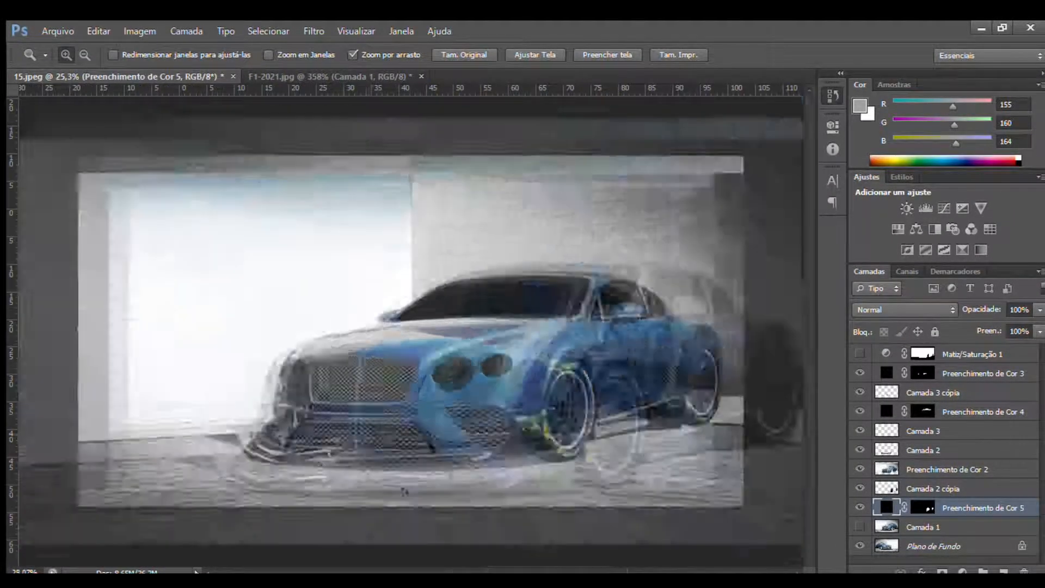
{"action": "scroll", "coordinate": [473, 459], "scroll_direction": "up", "scroll_amount": 3}
{"action": "scroll", "coordinate": [474, 458], "scroll_direction": "left", "scroll_amount": 5}
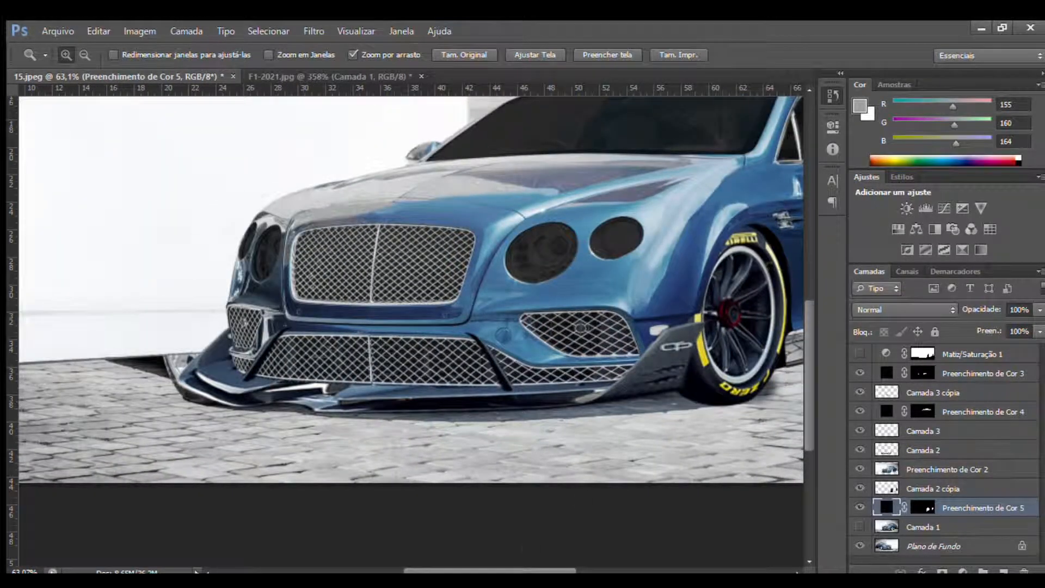
{"action": "scroll", "coordinate": [411, 289], "scroll_direction": "right", "scroll_amount": 5}
{"action": "scroll", "coordinate": [411, 288], "scroll_direction": "left", "scroll_amount": 5}
Open images - 2019-03-18T050110.746.jpg and mirror the GT3 car's Camada 1 horizontally
{"action": "key", "text": "ctrl+Tab"}
{"action": "scroll", "coordinate": [431, 301], "scroll_direction": "down", "scroll_amount": 5}
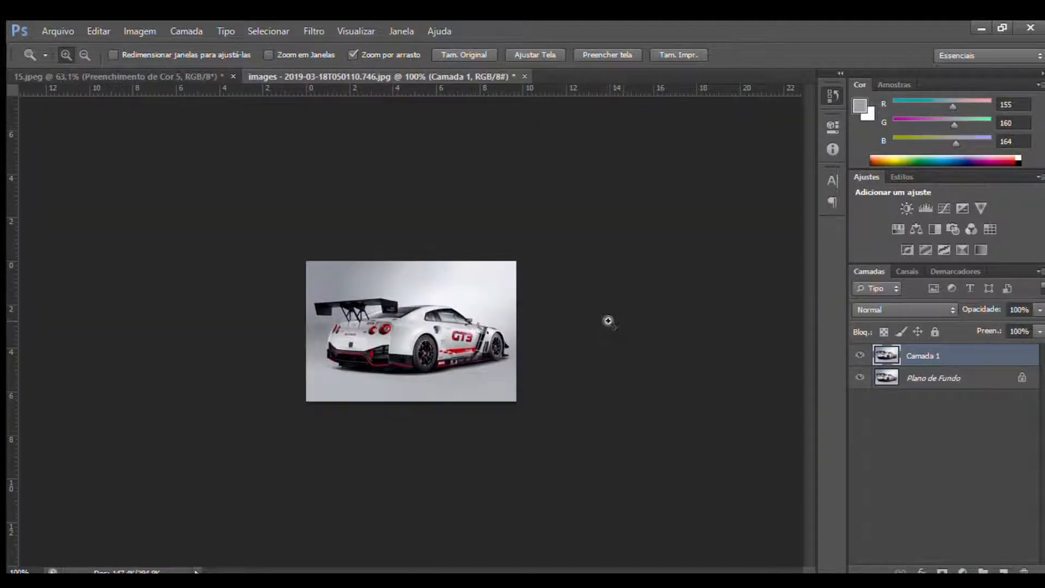
{"action": "key", "text": "ctrl+t"}
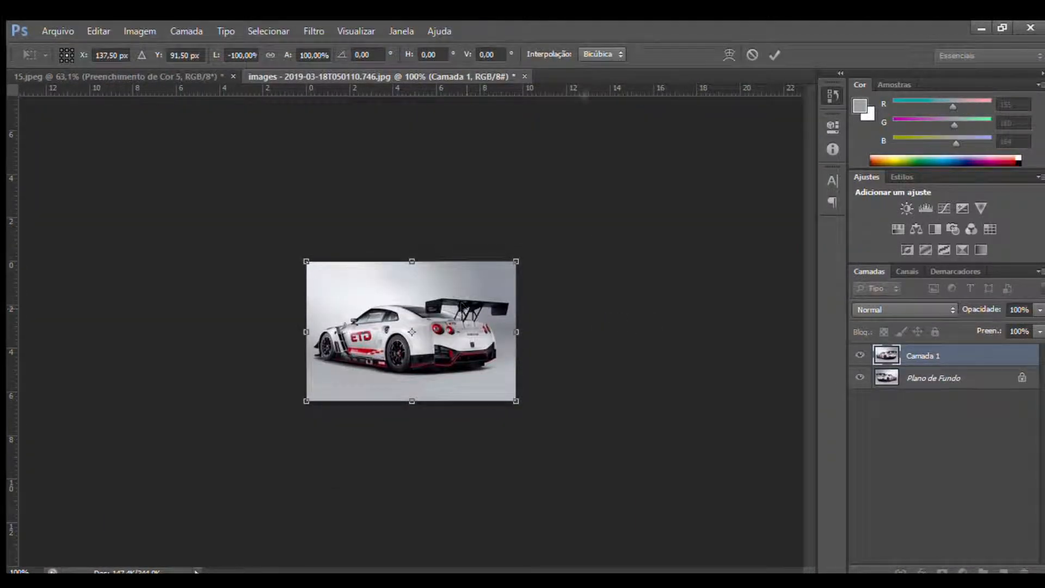
{"action": "key", "text": "Return"}
Open images (100).jpg and trace the white car's black rear wing with the Pen tool
{"action": "key", "text": "z"}
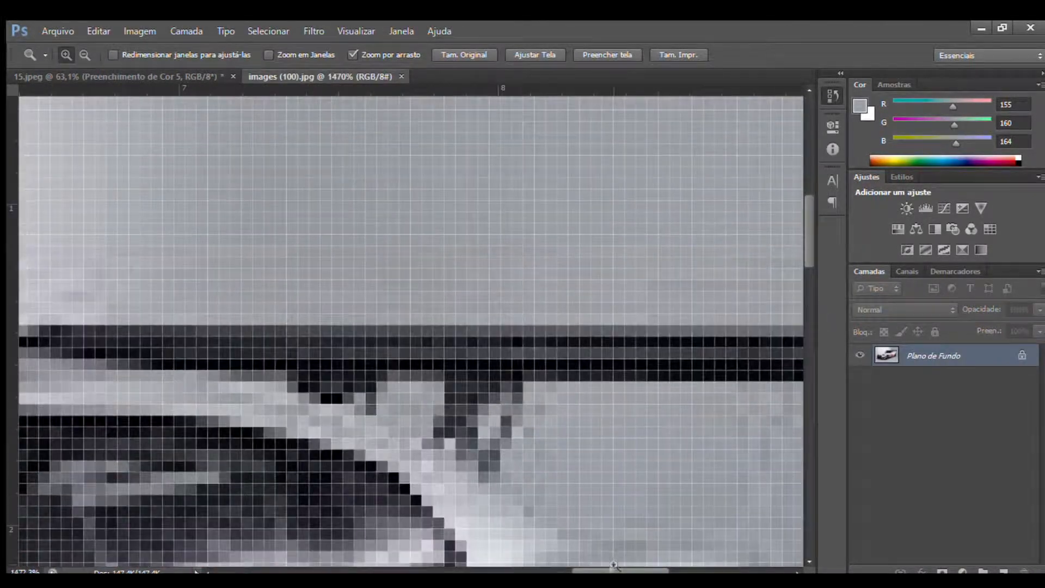
{"action": "key", "text": "p"}
{"action": "left_click", "coordinate": [304, 382]}
{"action": "left_click", "coordinate": [598, 382]}
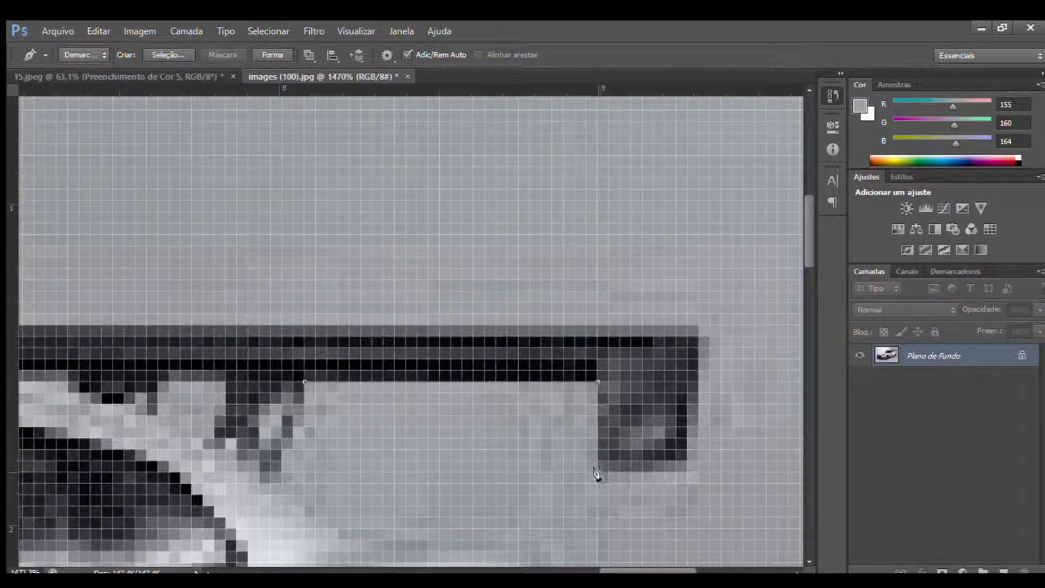
{"action": "scroll", "coordinate": [707, 330], "scroll_direction": "left", "scroll_amount": 5}
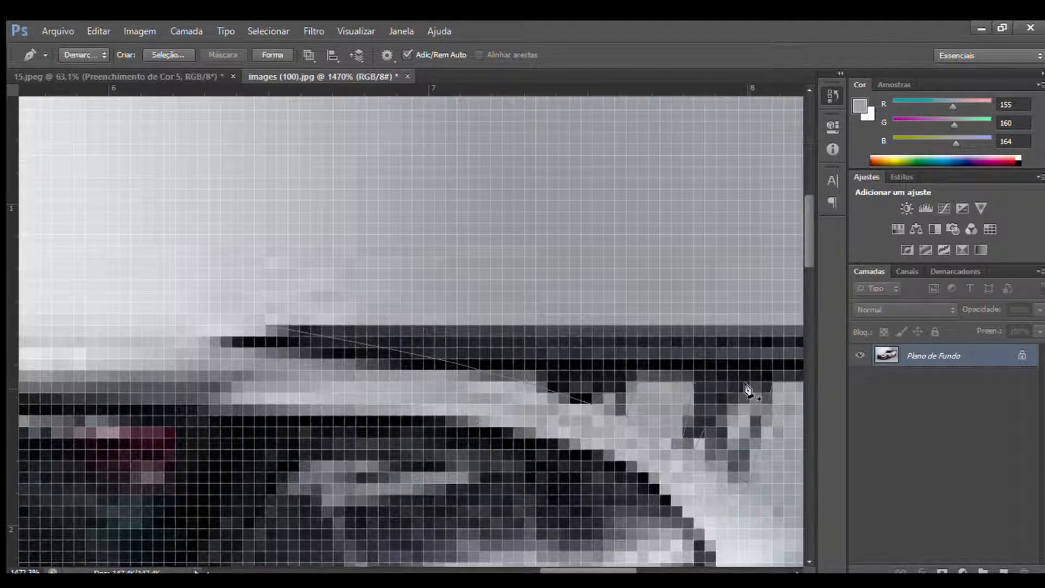
Place the copied wing in 15.jpeg above Preenchimento de Cor 2 and scale it to 582.72% by 992.86% at the Bentley's rear
{"action": "key", "text": "ctrl+Tab"}
{"action": "left_click", "coordinate": [918, 471]}
{"action": "key", "text": "ctrl+t"}
{"action": "left_click_drag", "start_coordinate": [429, 293], "coordinate": [328, 282]}
{"action": "scroll", "coordinate": [508, 121], "scroll_direction": "up", "scroll_amount": 4}
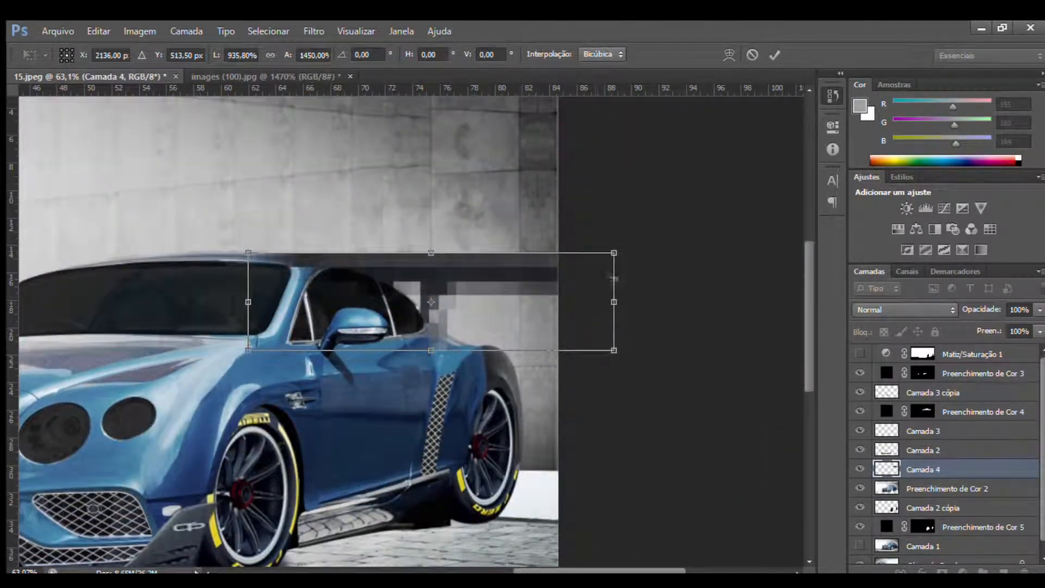
{"action": "left_click_drag", "start_coordinate": [614, 277], "coordinate": [557, 277]}
{"action": "left_click_drag", "start_coordinate": [479, 254], "coordinate": [459, 296]}
{"action": "left_click_drag", "start_coordinate": [228, 303], "coordinate": [311, 303]}
{"action": "key", "text": "Return"}
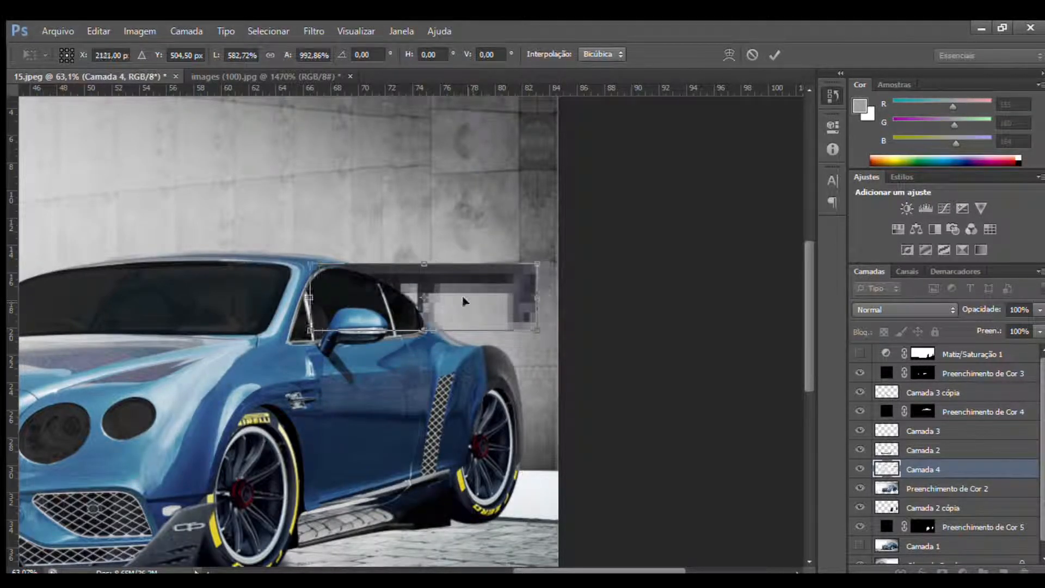
Hide Camada 4 and trace the car's contour from the rear fender up along the sloping roofline with the Pen tool
{"action": "key", "text": "z"}
{"action": "left_click_drag", "start_coordinate": [471, 336], "coordinate": [591, 405]}
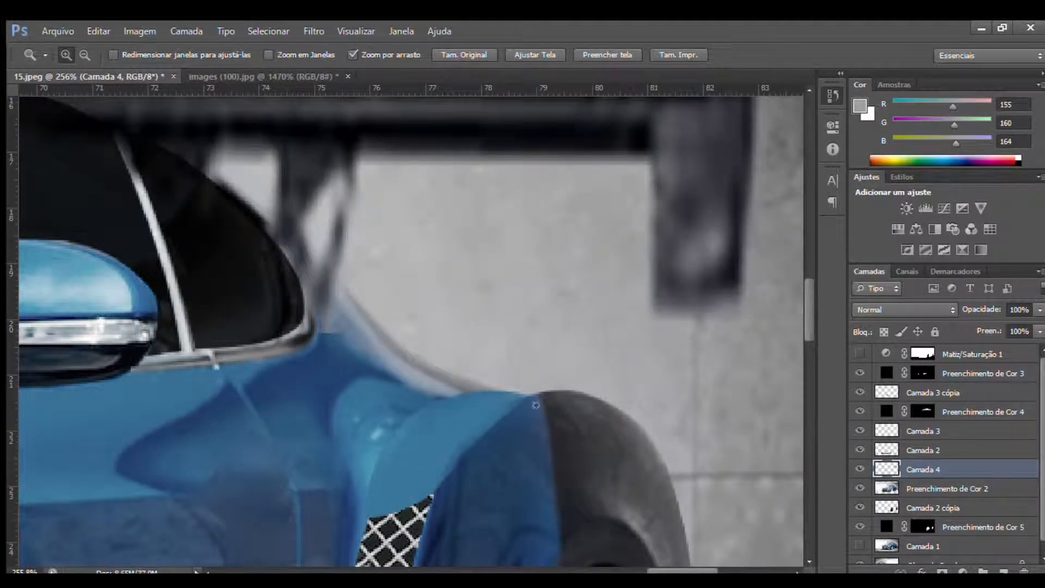
{"action": "left_click_drag", "start_coordinate": [389, 140], "coordinate": [815, 319]}
{"action": "key", "text": "p"}
{"action": "left_click", "coordinate": [350, 203]}
{"action": "left_click", "coordinate": [860, 468]}
{"action": "left_click_drag", "start_coordinate": [634, 331], "coordinate": [774, 442]}
{"action": "left_click", "coordinate": [634, 331], "text": "alt"}
{"action": "left_click_drag", "start_coordinate": [664, 570], "coordinate": [691, 571]}
{"action": "left_click_drag", "start_coordinate": [511, 486], "coordinate": [532, 516]}
{"action": "left_click_drag", "start_coordinate": [809, 304], "coordinate": [809, 319]}
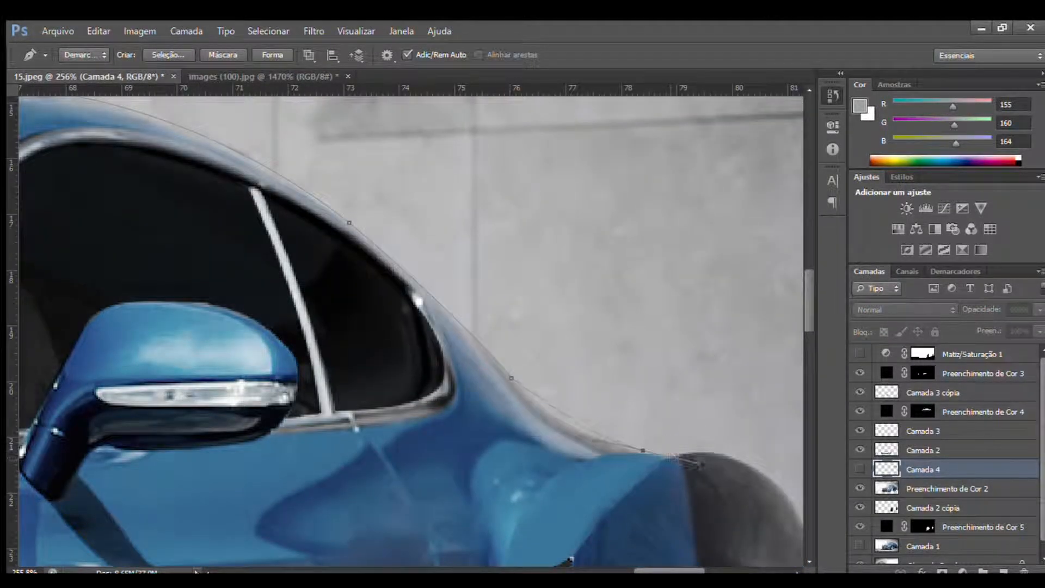
Continue the path over the roof, close it across the side windows, and show Camada 4 again
{"action": "left_click_drag", "start_coordinate": [642, 571], "coordinate": [619, 570]}
{"action": "left_click", "coordinate": [226, 258]}
{"action": "left_click_drag", "start_coordinate": [808, 301], "coordinate": [801, 280]}
{"action": "left_click_drag", "start_coordinate": [309, 254], "coordinate": [525, 274]}
{"action": "left_click", "coordinate": [860, 469]}
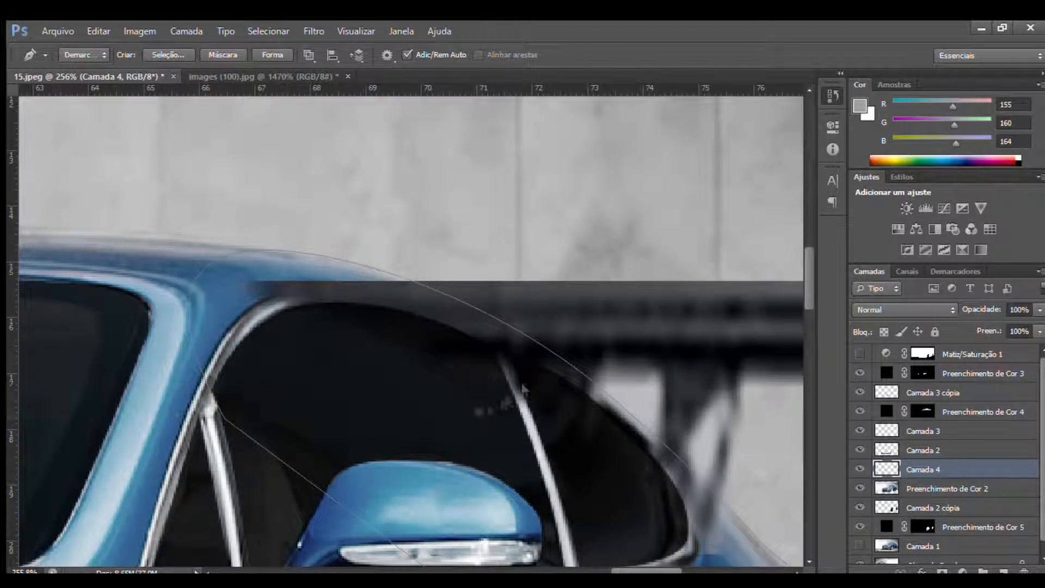
Convert the path to a selection and erase the part of the wing that overlaps the roof and side windows
{"action": "key", "text": "ctrl+Return"}
{"action": "key", "text": "e"}
{"action": "left_click_drag", "start_coordinate": [337, 316], "coordinate": [642, 435]}
{"action": "left_click_drag", "start_coordinate": [809, 279], "coordinate": [809, 308]}
{"action": "left_click_drag", "start_coordinate": [646, 571], "coordinate": [676, 570]}
Select the wing's outline on Camada 4, add a Hue/Saturation adjustment limited to it, and merge the adjustment with the wing layer
{"action": "key", "text": "z"}
{"action": "left_click_drag", "start_coordinate": [174, 488], "coordinate": [81, 488]}
{"action": "left_click", "coordinate": [886, 469], "text": "ctrl"}
{"action": "left_click", "coordinate": [897, 229]}
{"action": "left_click_drag", "start_coordinate": [718, 282], "coordinate": [668, 280]}
{"action": "key", "text": "ctrl+e"}
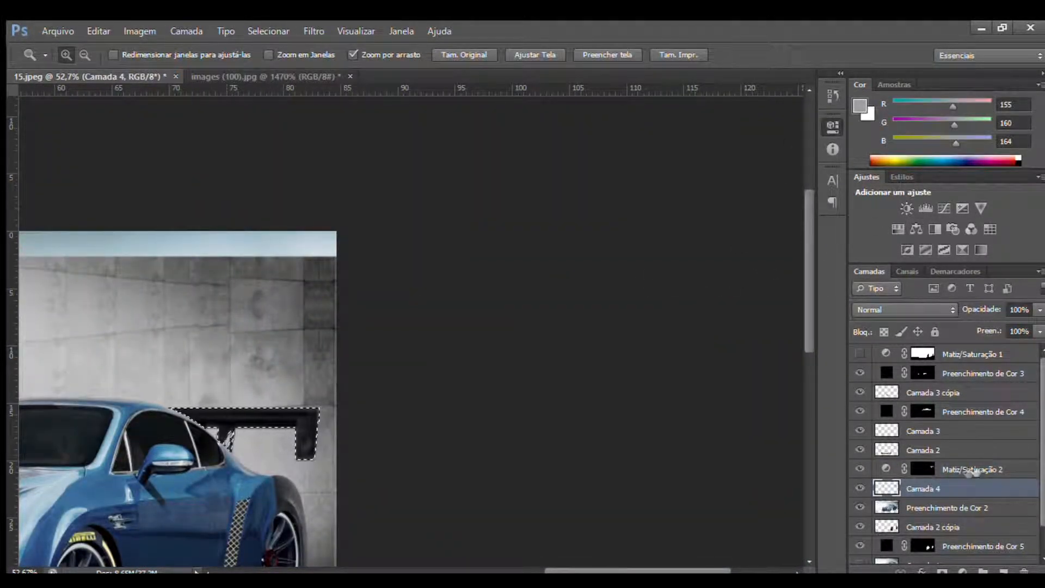
{"action": "key", "text": "ctrl+0"}
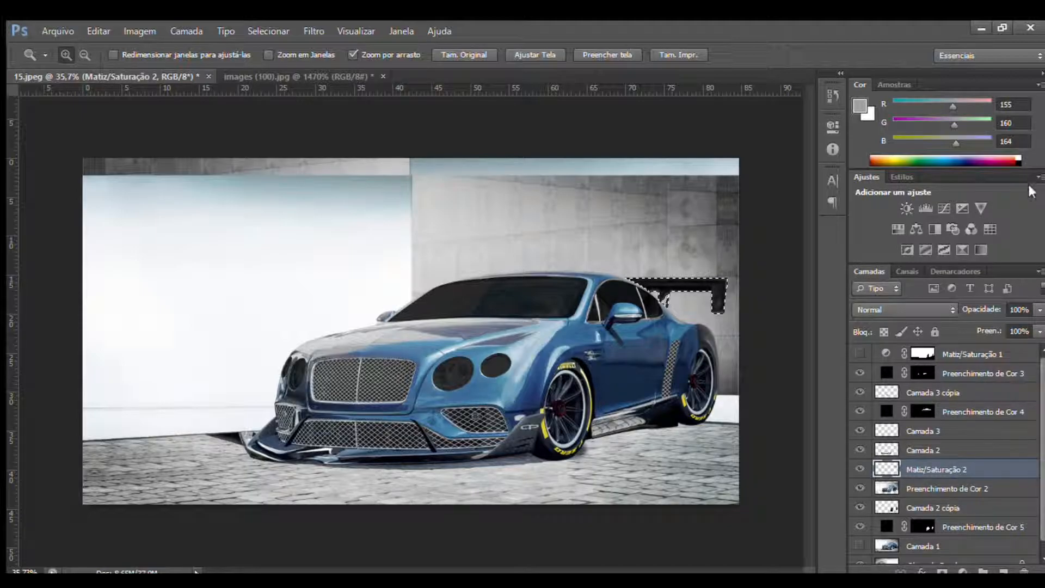
Open download (10).jpg, crop it to the strip around the front radiator, and duplicate the background layer
{"action": "double_click", "coordinate": [1022, 206]}
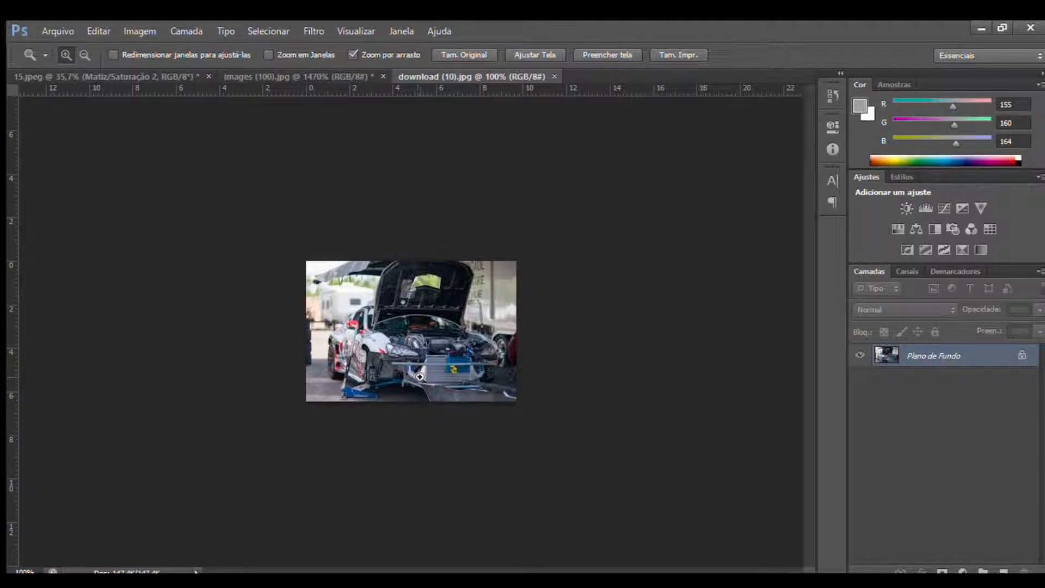
{"action": "left_click_drag", "start_coordinate": [419, 376], "coordinate": [553, 443]}
{"action": "key", "text": "c"}
{"action": "left_click_drag", "start_coordinate": [315, 362], "coordinate": [665, 453]}
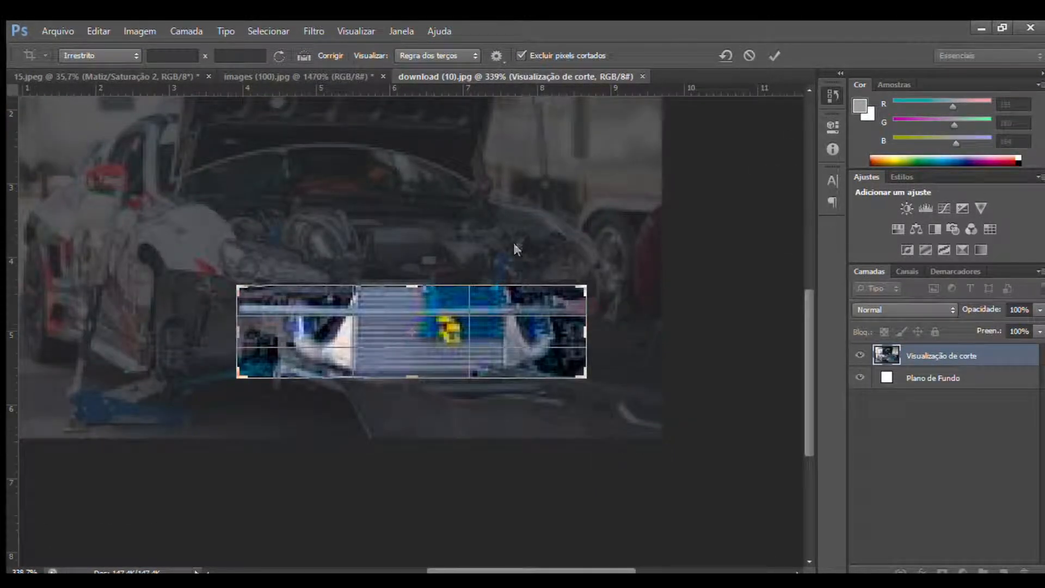
{"action": "key", "text": "Return"}
{"action": "key", "text": "m"}
{"action": "key", "text": "ctrl+j"}
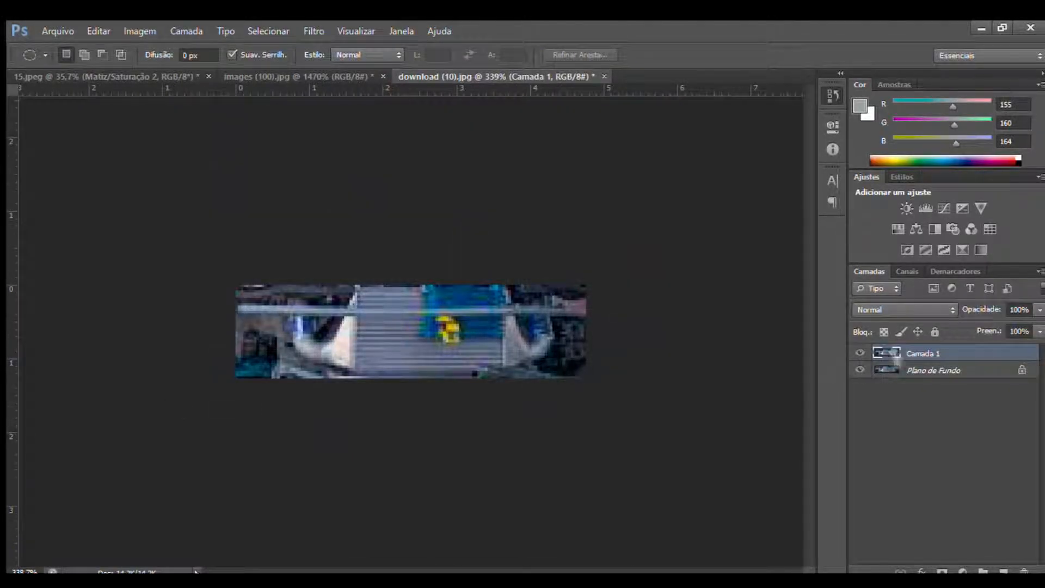
{"action": "key", "text": "ctrl+a"}
{"action": "key", "text": "ctrl+Tab"}
{"action": "left_click", "coordinate": [947, 488]}
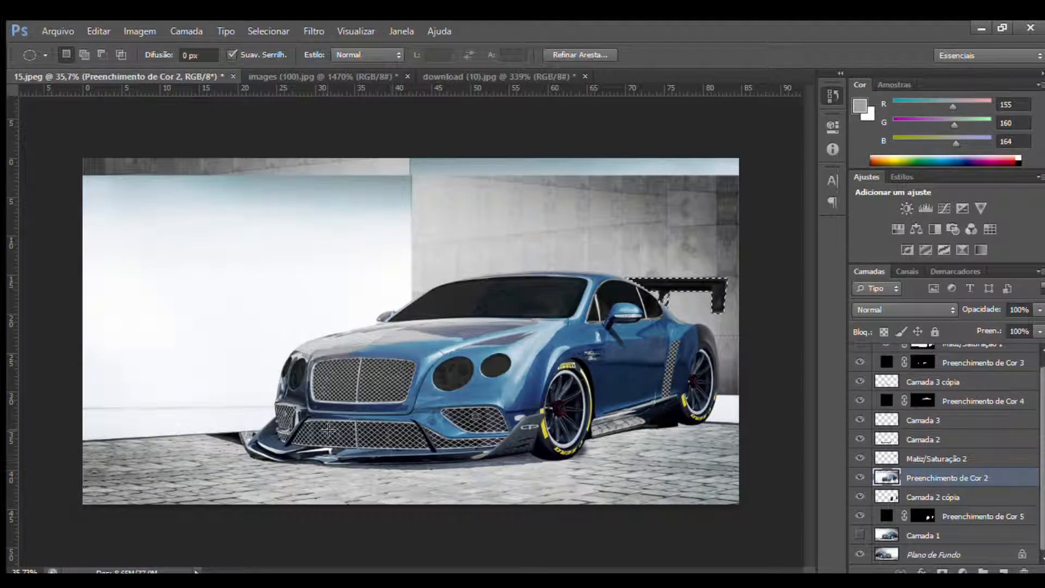
{"action": "key", "text": "ctrl+v"}
{"action": "key", "text": "ctrl+t"}
{"action": "left_click_drag", "start_coordinate": [662, 300], "coordinate": [465, 366]}
{"action": "left_click_drag", "start_coordinate": [578, 327], "coordinate": [379, 407]}
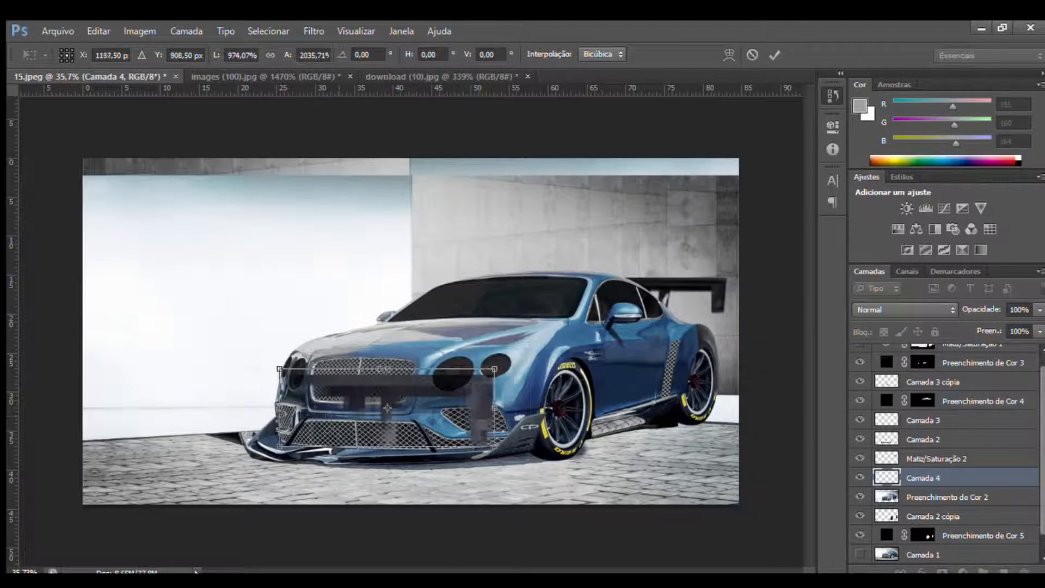
{"action": "key", "text": "Return"}
{"action": "key", "text": "z"}
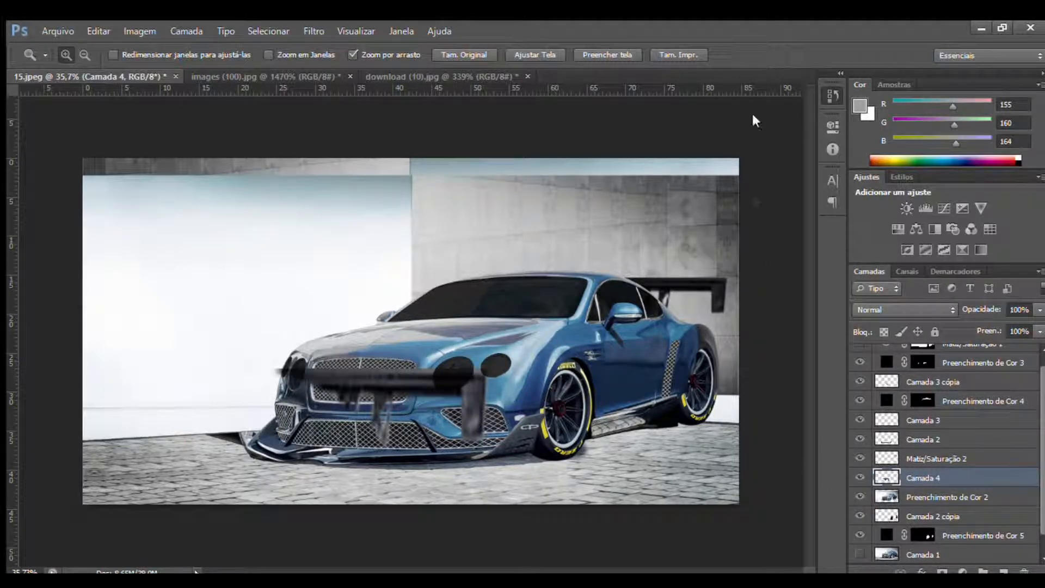
{"action": "key", "text": "Delete"}
Copy the entire cropped radiator image from Camada 1 of download (10).jpg and paste it into 15.jpeg above Preenchimento de Cor 2
{"action": "left_click", "coordinate": [479, 77]}
{"action": "left_click", "coordinate": [11, 116]}
{"action": "left_click_drag", "start_coordinate": [234, 282], "coordinate": [588, 389]}
{"action": "left_click", "coordinate": [894, 352]}
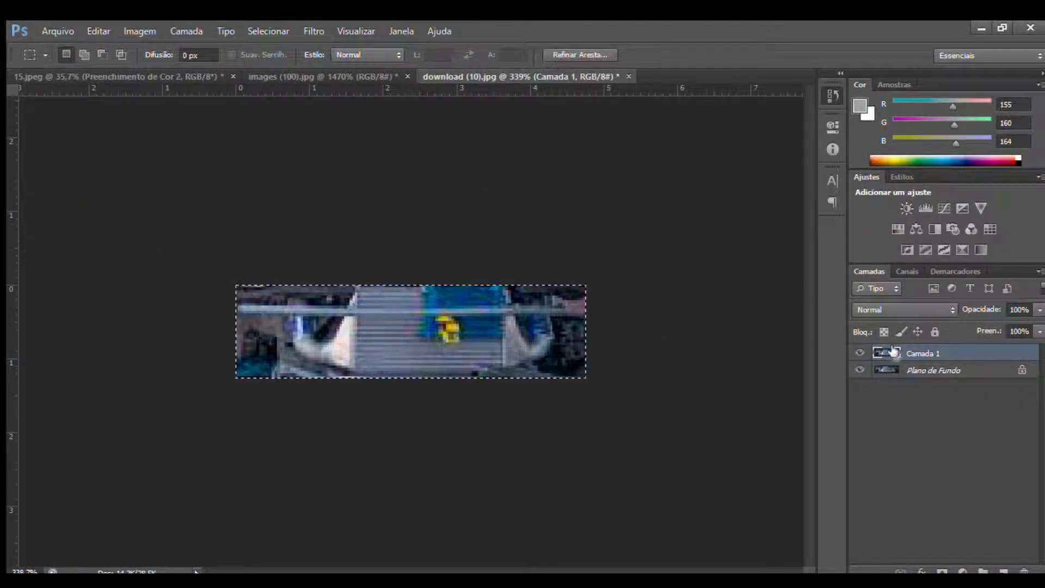
{"action": "key", "text": "ctrl+c"}
{"action": "key", "text": "ctrl+Tab"}
{"action": "key", "text": "ctrl+v"}
Distort the pasted radiator image over the Bentley's front end, with a 176.42° rotation and a -12.65° horizontal skew
{"action": "key", "text": "ctrl+t"}
{"action": "left_click_drag", "start_coordinate": [435, 375], "coordinate": [254, 445]}
{"action": "left_click_drag", "start_coordinate": [511, 445], "coordinate": [515, 469]}
{"action": "left_click_drag", "start_coordinate": [511, 353], "coordinate": [534, 329]}
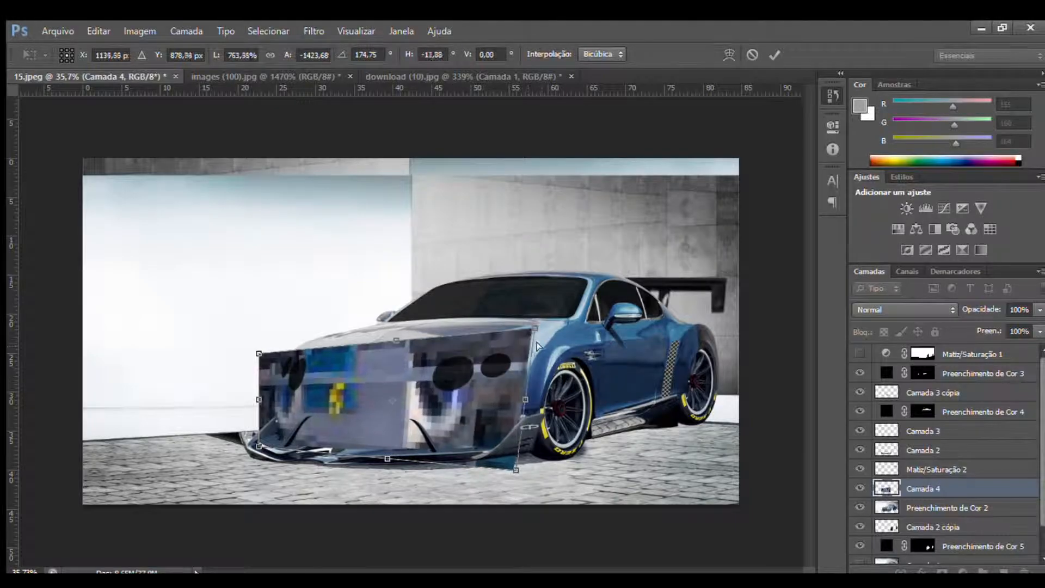
{"action": "left_click_drag", "start_coordinate": [365, 425], "coordinate": [361, 428]}
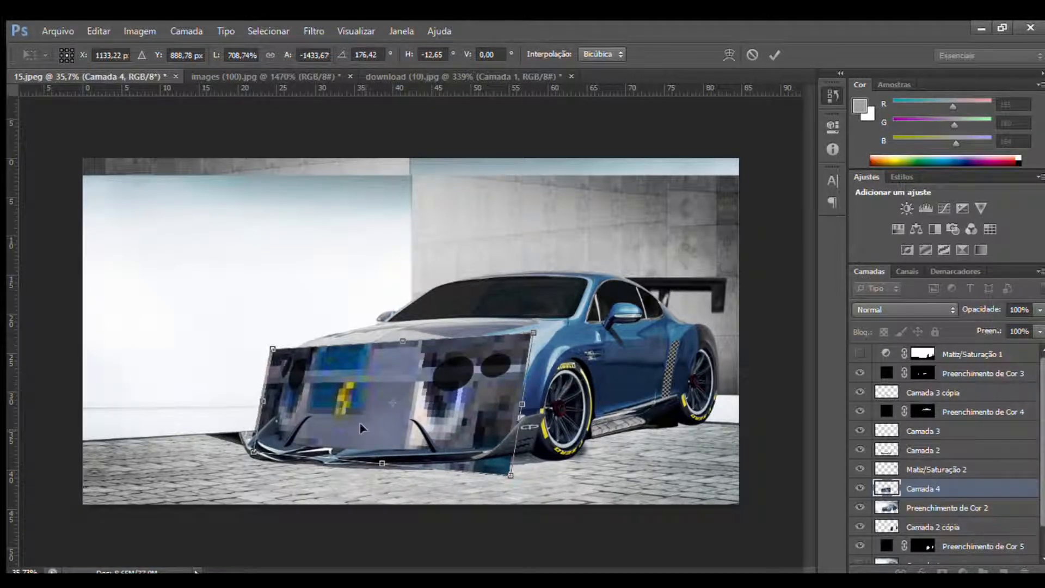
{"action": "key", "text": "Return"}
Hide Camada 4, Matiz/Saturação 2, Camada 2 and Camada 3 to expose the front bumper grilles
{"action": "left_click", "coordinate": [8, 488]}
{"action": "left_click_drag", "start_coordinate": [287, 453], "coordinate": [391, 453]}
{"action": "left_click", "coordinate": [860, 488]}
{"action": "left_click", "coordinate": [860, 468]}
{"action": "left_click", "coordinate": [860, 450]}
{"action": "left_click", "coordinate": [860, 430]}
{"action": "left_click_drag", "start_coordinate": [218, 283], "coordinate": [266, 283]}
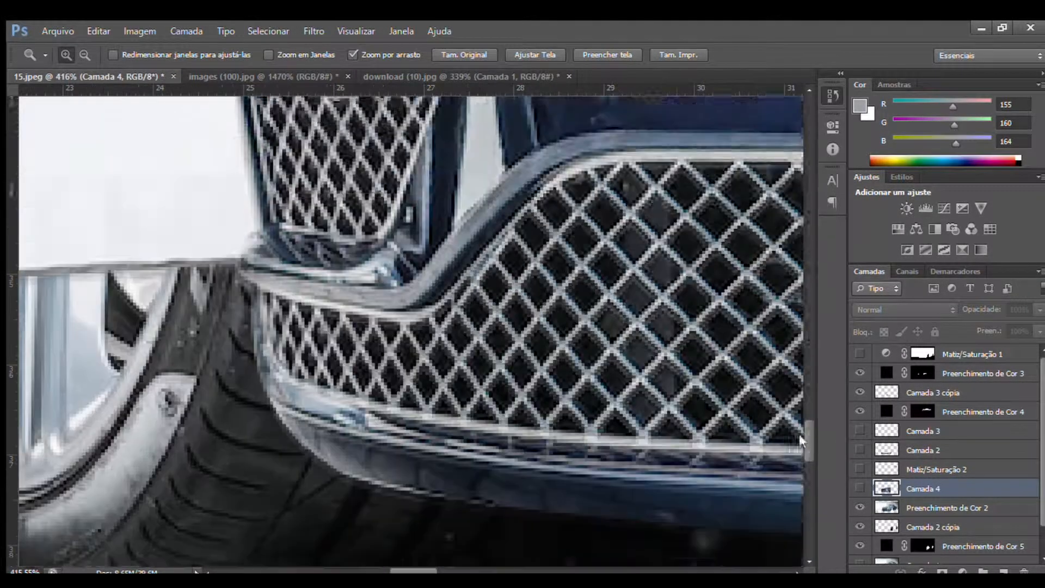
Trace the bottom edge of the lower bumper grille with the Pen tool, hiding Camada 3 cópia to expose the covered section
{"action": "scroll", "coordinate": [800, 441], "scroll_direction": "up", "scroll_amount": 1}
{"action": "key", "text": "p"}
{"action": "scroll", "coordinate": [710, 473], "scroll_direction": "right", "scroll_amount": 3}
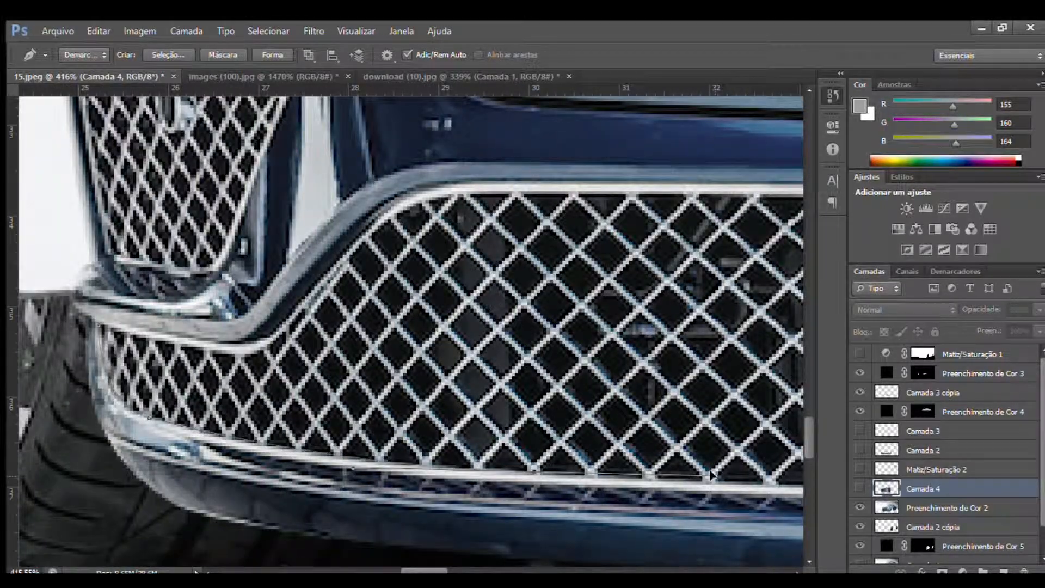
{"action": "scroll", "coordinate": [710, 473], "scroll_direction": "right", "scroll_amount": 15}
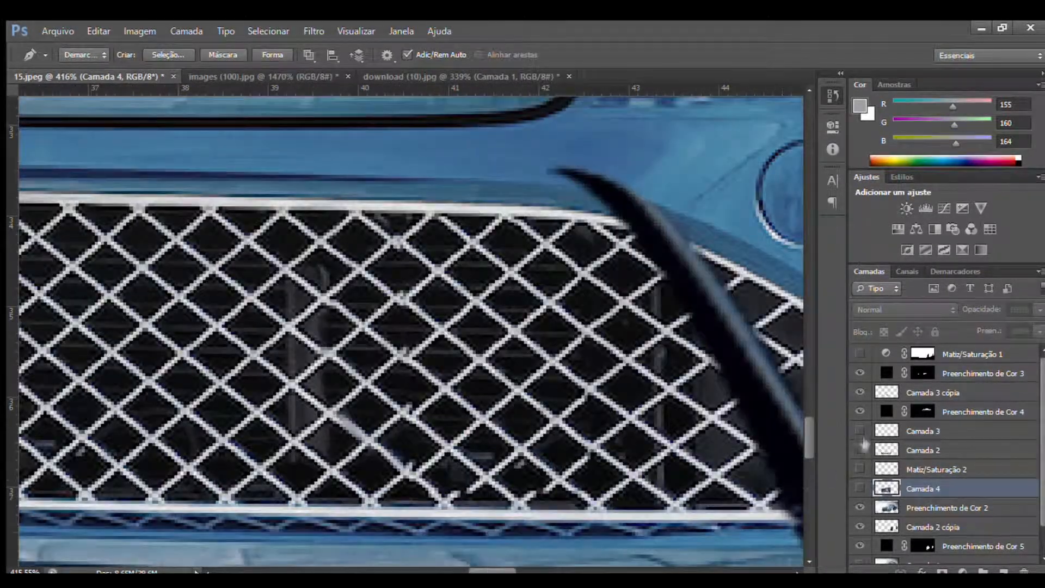
{"action": "scroll", "coordinate": [710, 474], "scroll_direction": "right", "scroll_amount": 17}
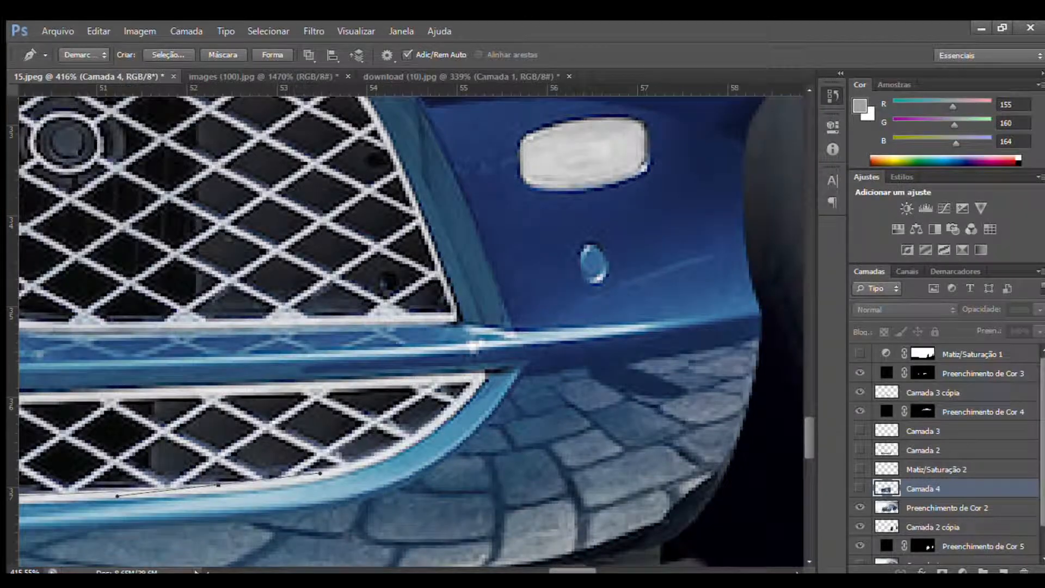
Trace back along the top edge of the lower bumper grille and close its path
{"action": "scroll", "coordinate": [466, 386], "scroll_direction": "left", "scroll_amount": 5}
{"action": "scroll", "coordinate": [505, 408], "scroll_direction": "left", "scroll_amount": 5}
{"action": "scroll", "coordinate": [191, 265], "scroll_direction": "left", "scroll_amount": 5}
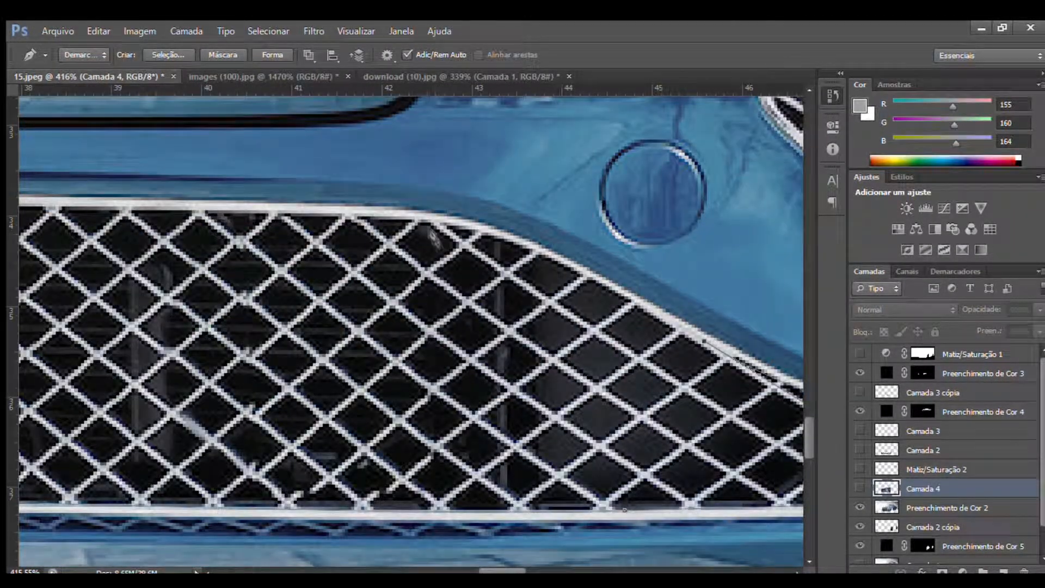
{"action": "scroll", "coordinate": [226, 256], "scroll_direction": "left", "scroll_amount": 15}
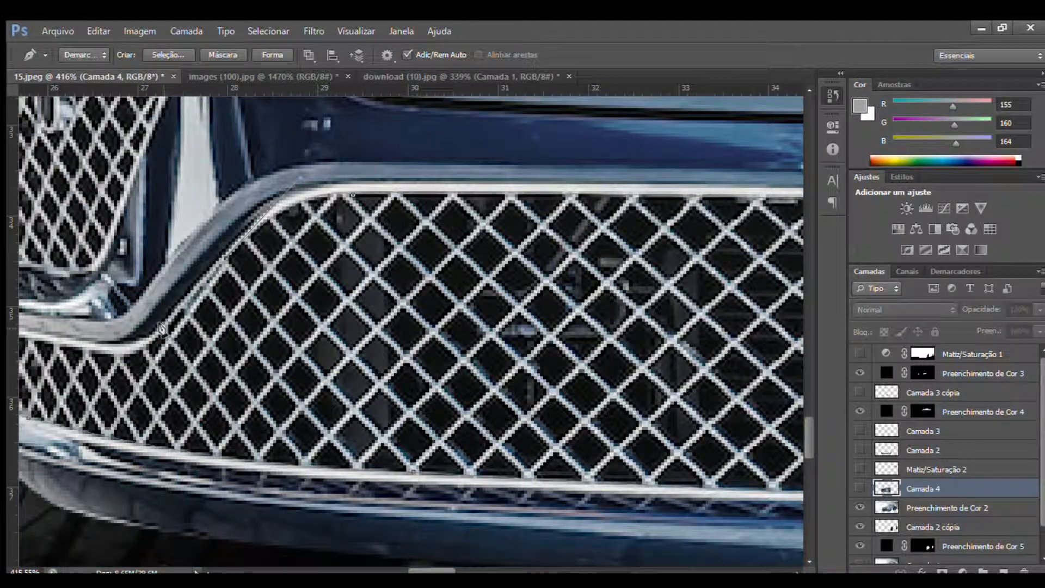
{"action": "scroll", "coordinate": [161, 329], "scroll_direction": "left", "scroll_amount": 3}
Trace the side grille openings of the front bumper with the Pen tool
{"action": "scroll", "coordinate": [408, 326], "scroll_direction": "up", "scroll_amount": 5}
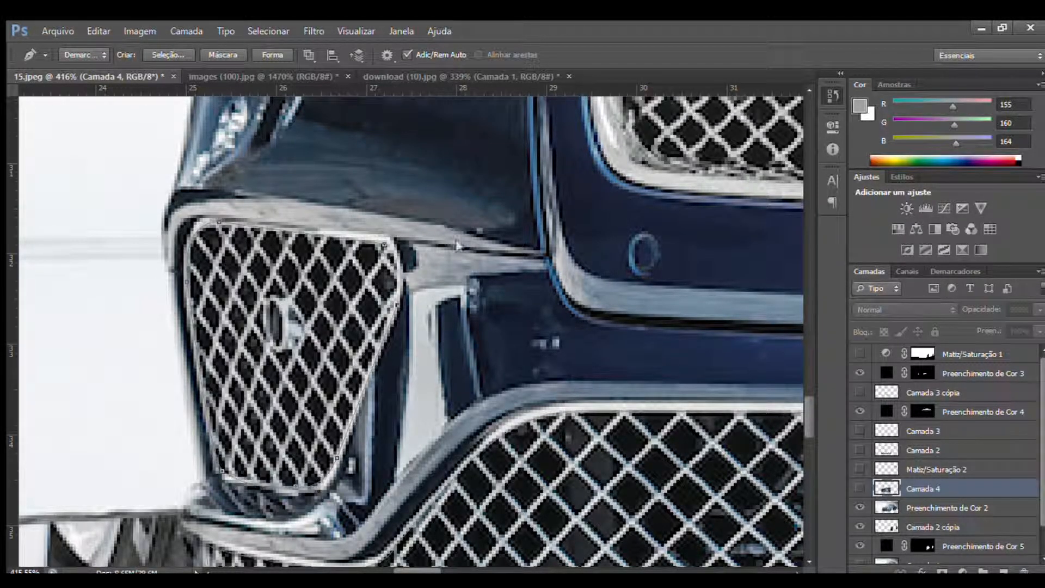
{"action": "scroll", "coordinate": [363, 230], "scroll_direction": "right", "scroll_amount": 15}
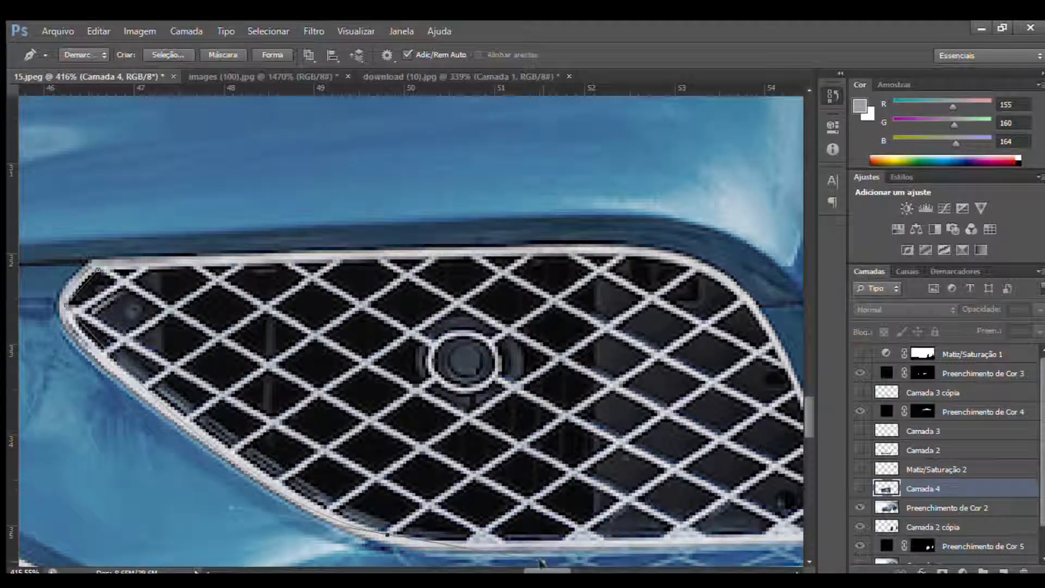
{"action": "scroll", "coordinate": [580, 566], "scroll_direction": "down", "scroll_amount": 1}
{"action": "scroll", "coordinate": [580, 566], "scroll_direction": "right", "scroll_amount": 4}
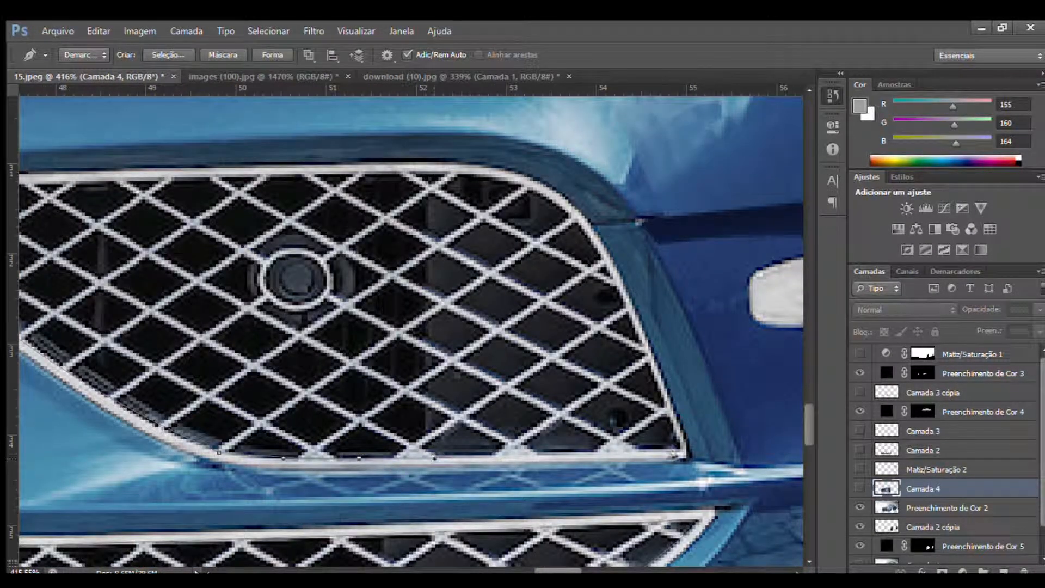
{"action": "left_click_drag", "start_coordinate": [417, 168], "coordinate": [324, 168]}
{"action": "scroll", "coordinate": [348, 174], "scroll_direction": "left", "scroll_amount": 4}
Trace both halves of the main radiator grille on either side of its central bar
{"action": "key", "text": "ctrl+space"}
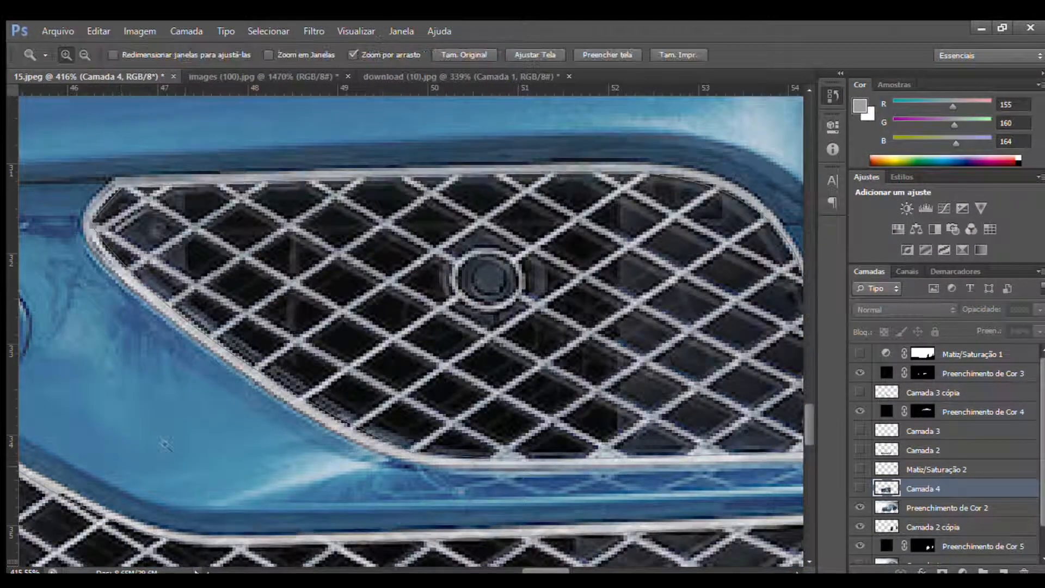
{"action": "left_click_drag", "start_coordinate": [750, 462], "coordinate": [614, 462]}
{"action": "left_click_drag", "start_coordinate": [193, 308], "coordinate": [247, 308]}
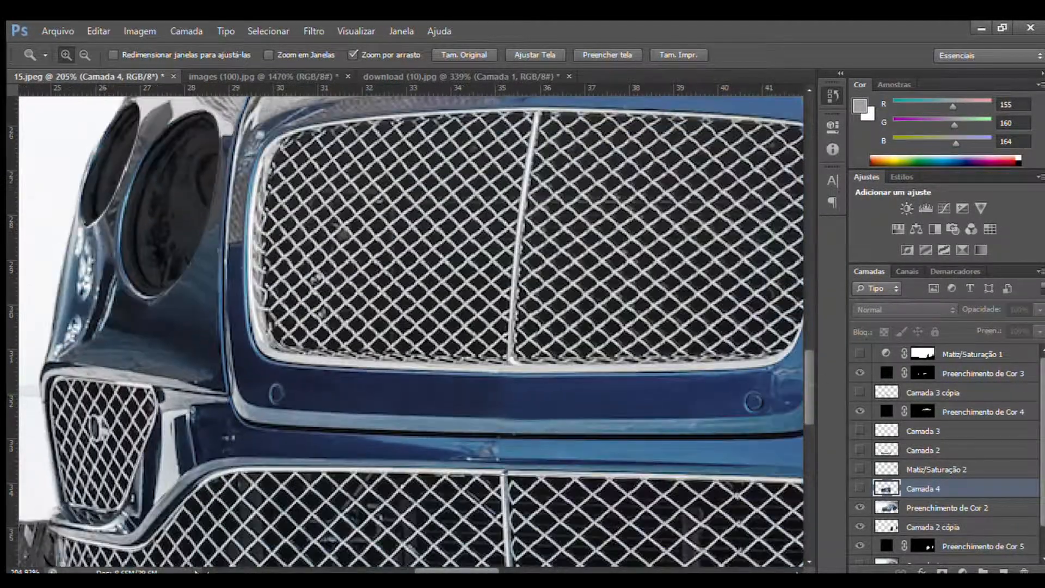
{"action": "left_click", "coordinate": [261, 227]}
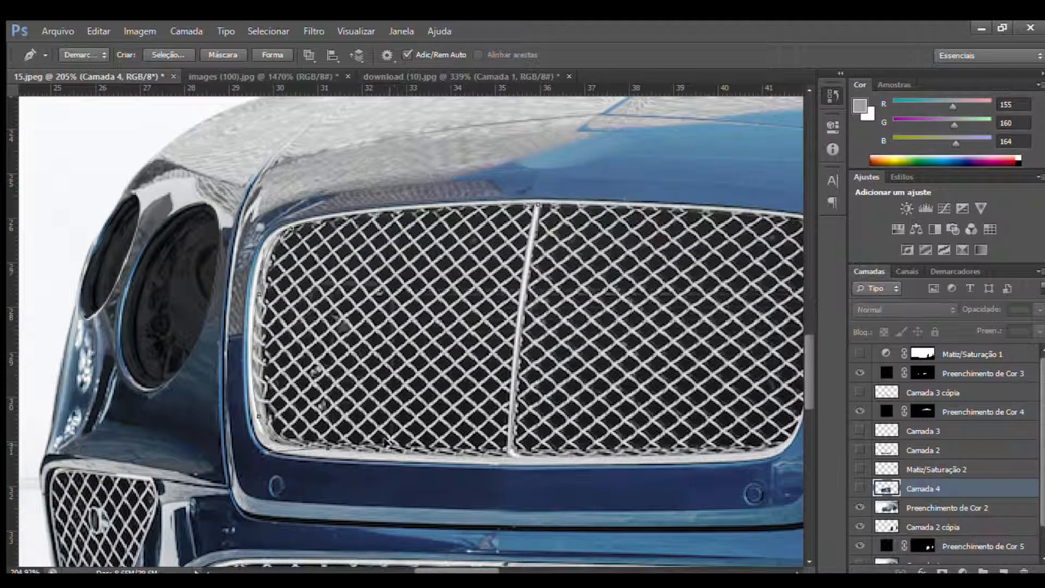
{"action": "scroll", "coordinate": [411, 326], "scroll_direction": "right", "scroll_amount": 5}
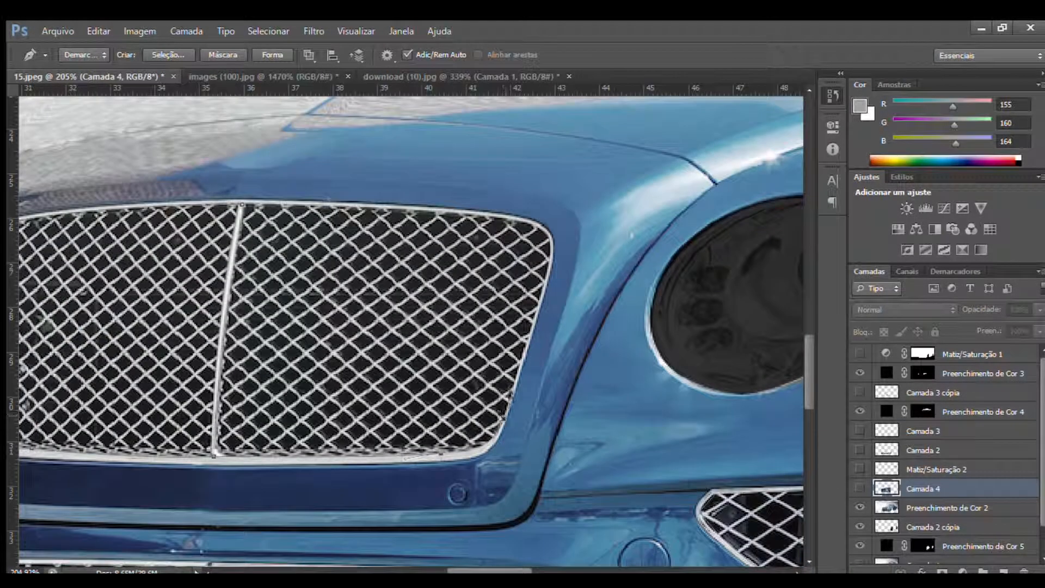
{"action": "key", "text": "z"}
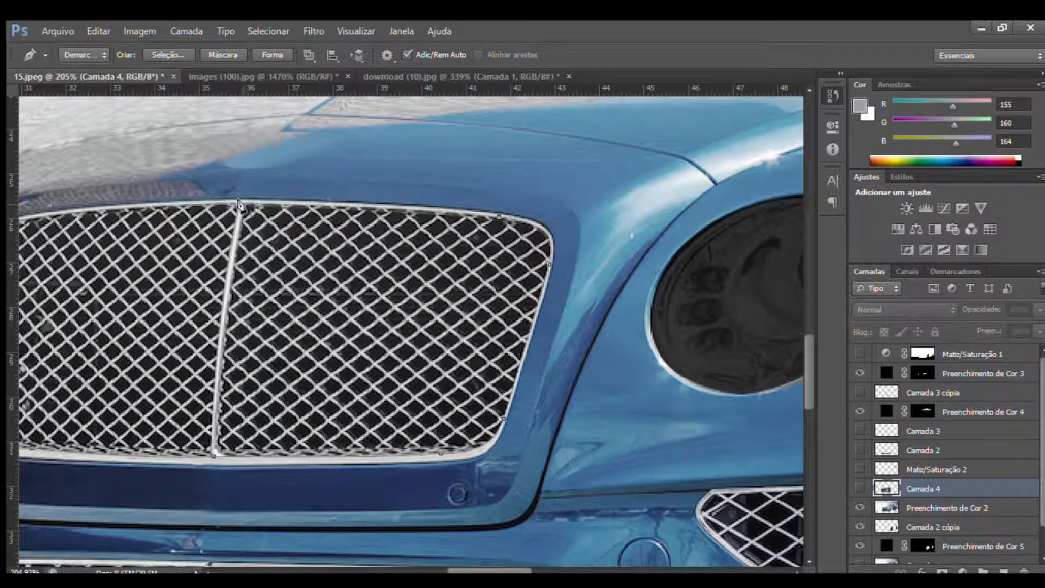
{"action": "left_click_drag", "start_coordinate": [426, 213], "coordinate": [326, 213]}
Show Camada 4 and draw a four-sided outer path enclosing the whole pasted radiator image
{"action": "left_click", "coordinate": [860, 488]}
{"action": "scroll", "coordinate": [484, 530], "scroll_direction": "left", "scroll_amount": 5}
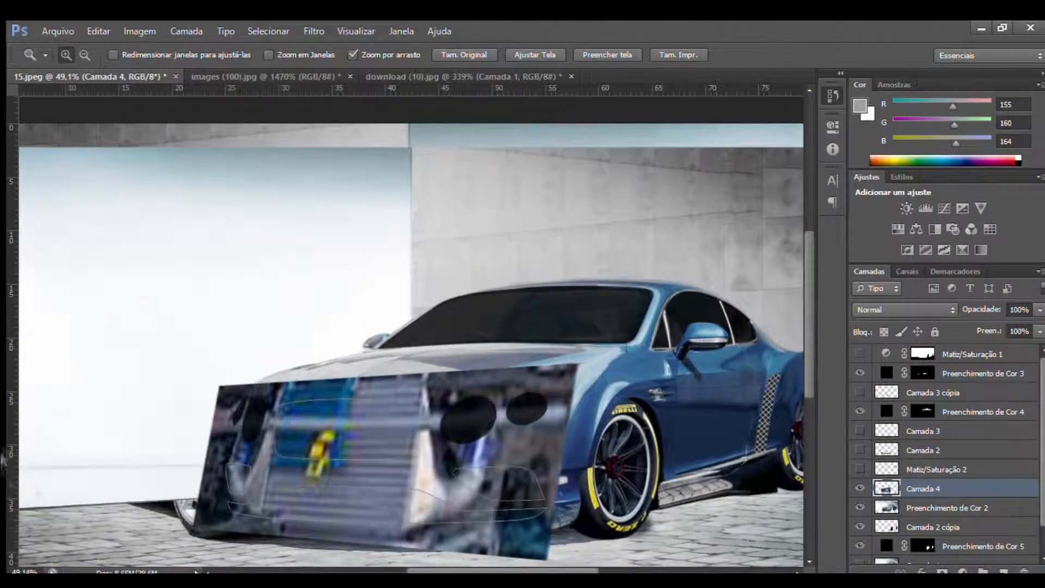
{"action": "key", "text": "p"}
{"action": "scroll", "coordinate": [462, 248], "scroll_direction": "down", "scroll_amount": 1}
{"action": "left_click", "coordinate": [599, 329]}
{"action": "left_click", "coordinate": [179, 328]}
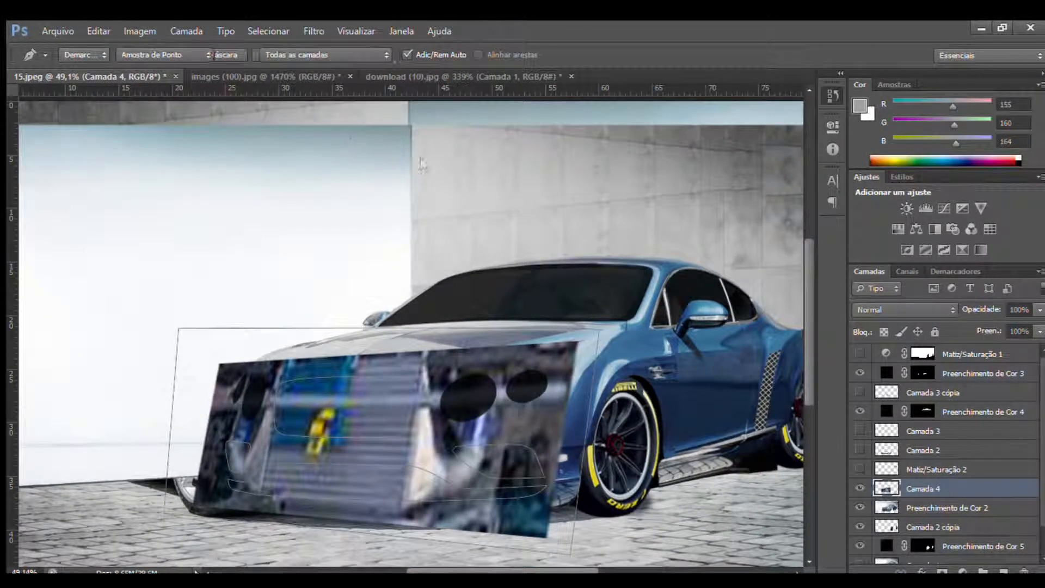
Convert the grille paths to a selection and erase the pasted radiator image around the grille openings on Camada 4
{"action": "key", "text": "ctrl+Return"}
{"action": "key", "text": "e"}
{"action": "mouse_move", "coordinate": [229, 479]}
{"action": "left_mouse_down"}
{"action": "mouse_move", "coordinate": [544, 490]}
{"action": "mouse_move", "coordinate": [577, 359]}
{"action": "mouse_move", "coordinate": [305, 527]}
{"action": "mouse_move", "coordinate": [593, 349]}
{"action": "left_mouse_up"}
{"action": "key", "text": "z"}
{"action": "left_click_drag", "start_coordinate": [410, 324], "coordinate": [348, 323]}
{"action": "scroll", "coordinate": [944, 455], "scroll_direction": "down", "scroll_amount": 1}
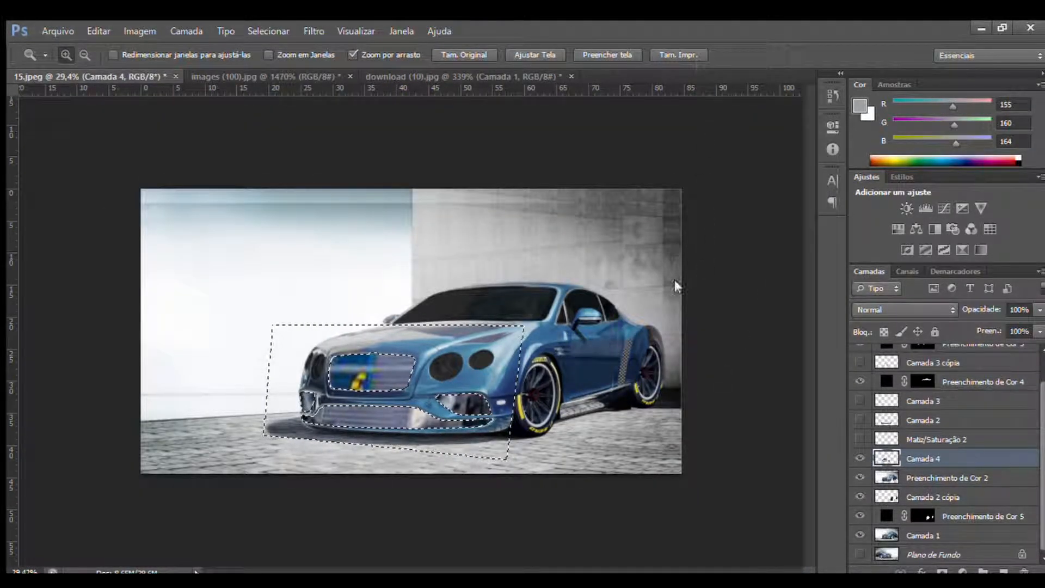
Lower the opacity of Camada 4 to 60% and add an Inner Shadow effect to it
{"action": "key", "text": "space"}
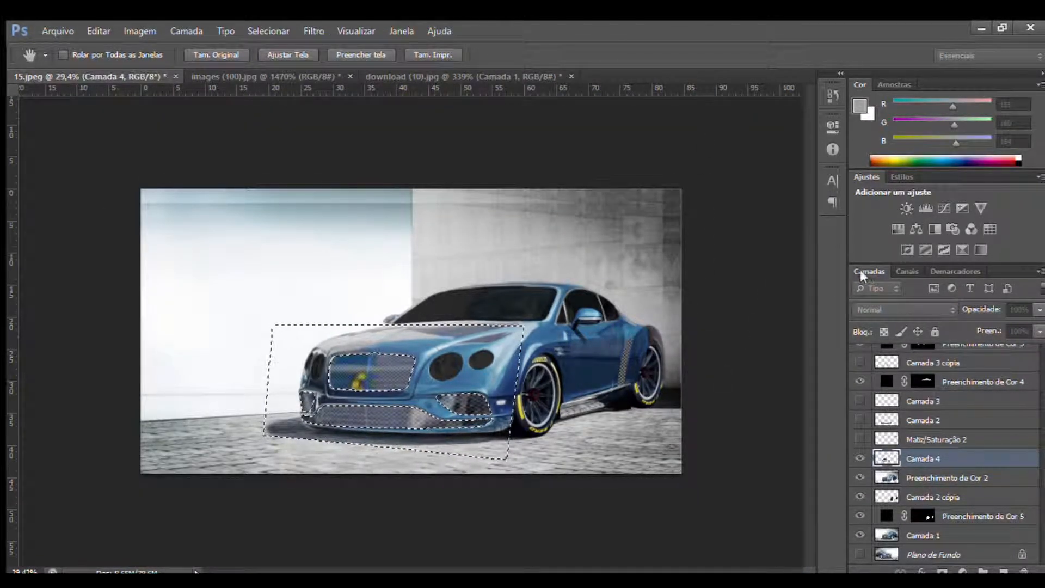
{"action": "left_click", "coordinate": [635, 337]}
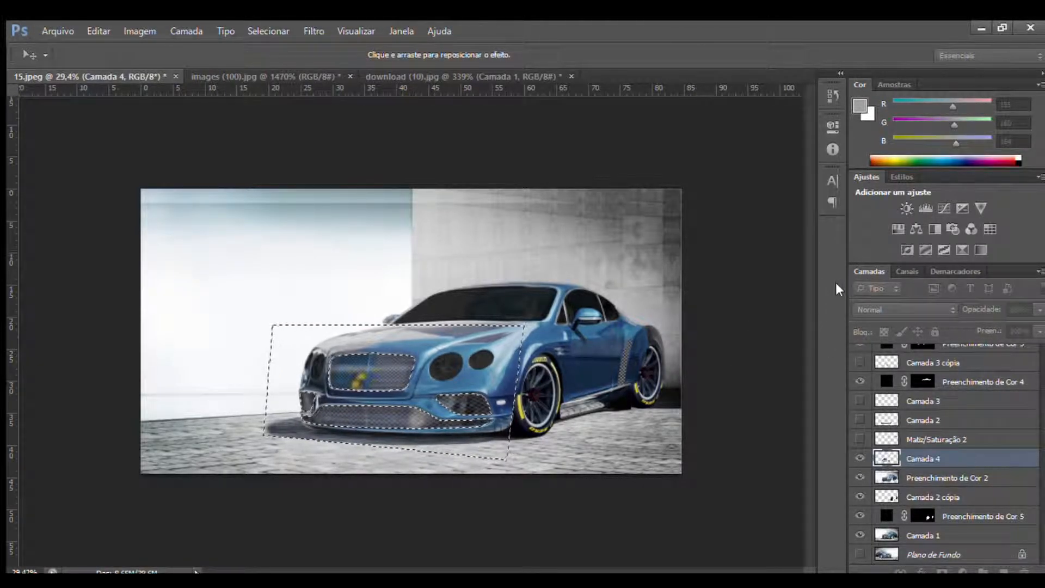
{"action": "left_click", "coordinate": [978, 262]}
Load the Preenchimento de Cor 2 outline as a selection and show the hidden layers from Matiz/Saturação 2 up to Camada 3 cópia
{"action": "left_click", "coordinate": [886, 507], "text": "ctrl"}
{"action": "left_click_drag", "start_coordinate": [860, 440], "coordinate": [861, 362]}
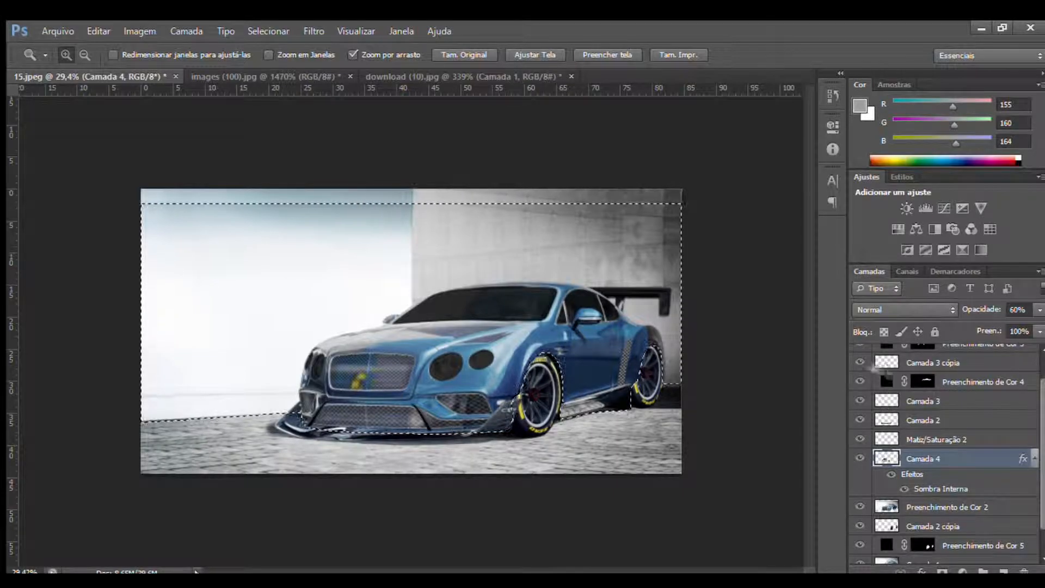
{"action": "scroll", "coordinate": [862, 359], "scroll_direction": "up", "scroll_amount": 2}
{"action": "left_click", "coordinate": [861, 354]}
{"action": "left_click", "coordinate": [861, 353]}
{"action": "scroll", "coordinate": [862, 359], "scroll_direction": "down", "scroll_amount": 2}
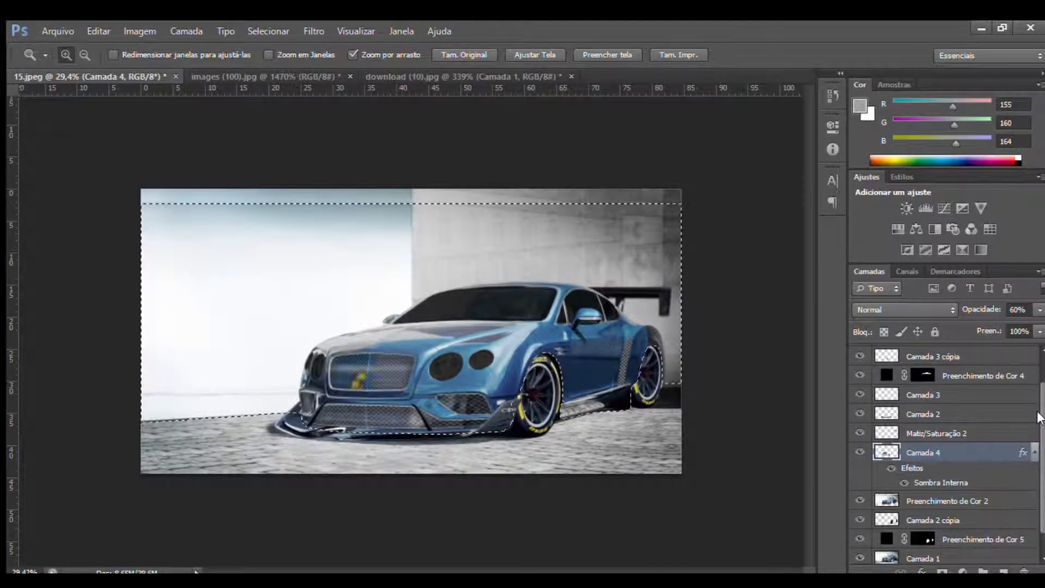
Add an Inner Shadow effect to the Camada 2 cópia layer
{"action": "left_click_drag", "start_coordinate": [461, 457], "coordinate": [530, 457]}
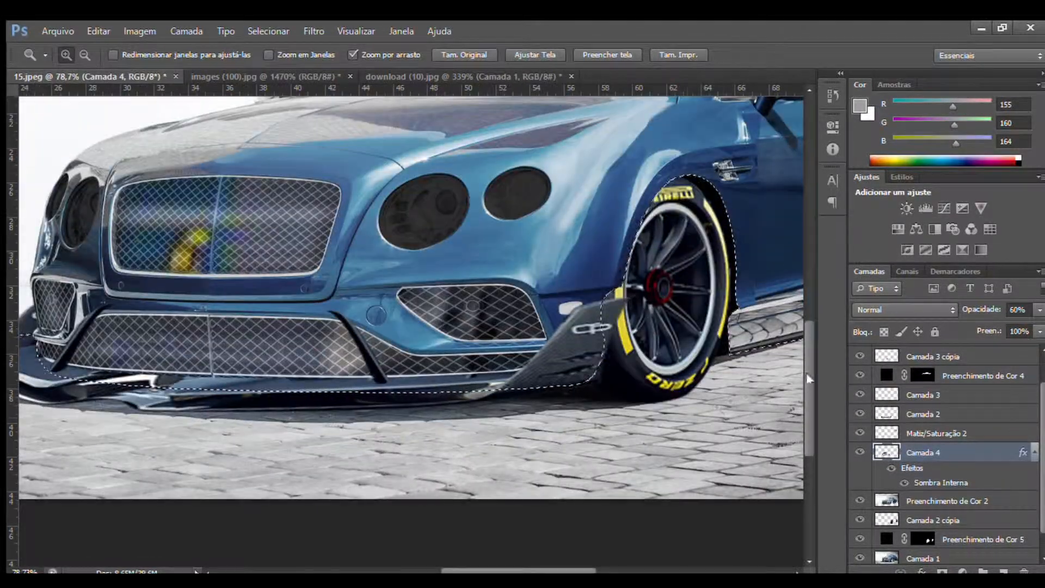
{"action": "left_click_drag", "start_coordinate": [808, 373], "coordinate": [808, 311]}
{"action": "left_click_drag", "start_coordinate": [545, 571], "coordinate": [606, 571]}
{"action": "left_click", "coordinate": [933, 519]}
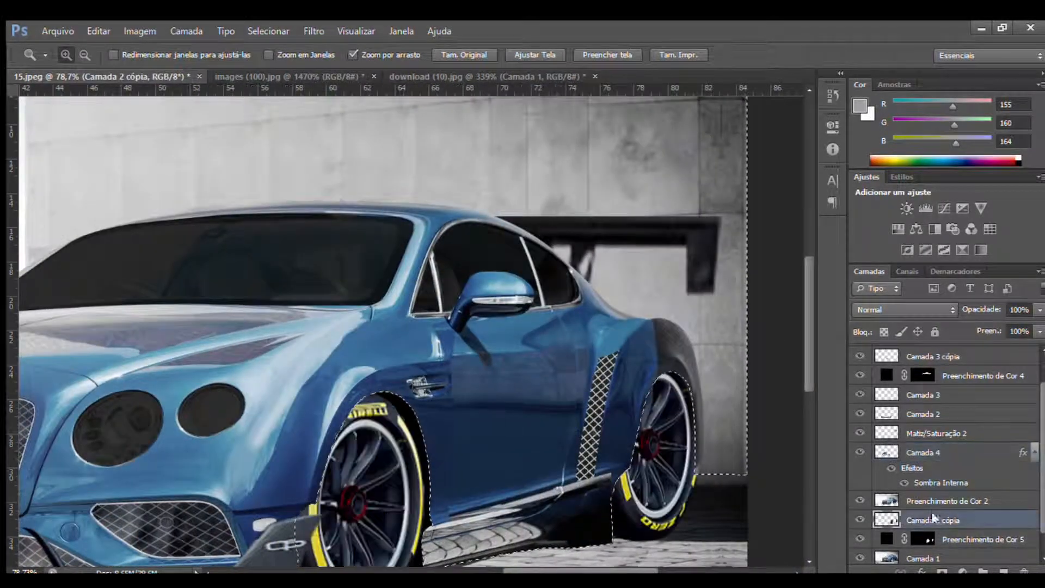
{"action": "key", "text": "ctrl+u"}
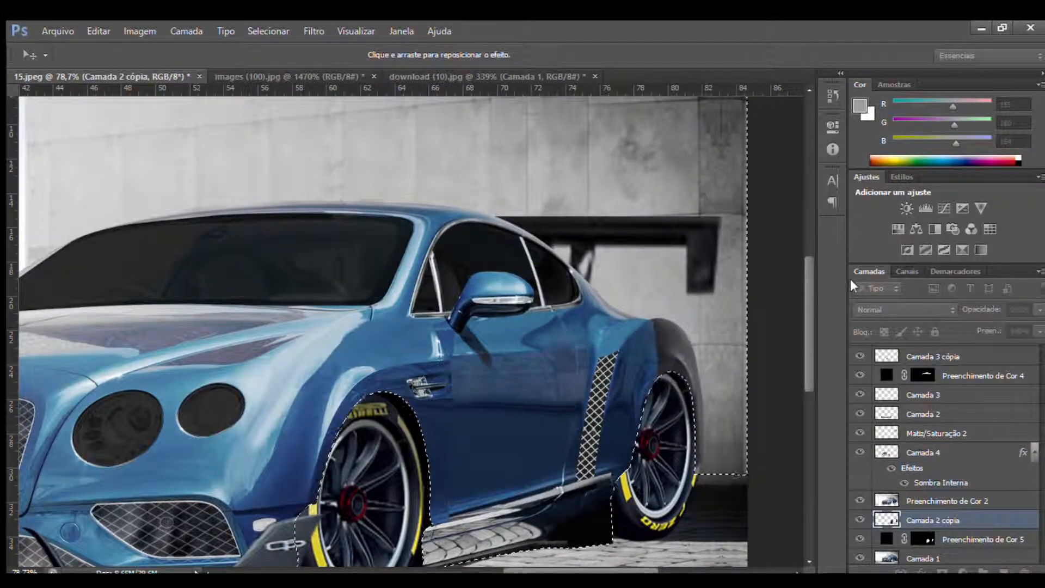
{"action": "key", "text": "Return"}
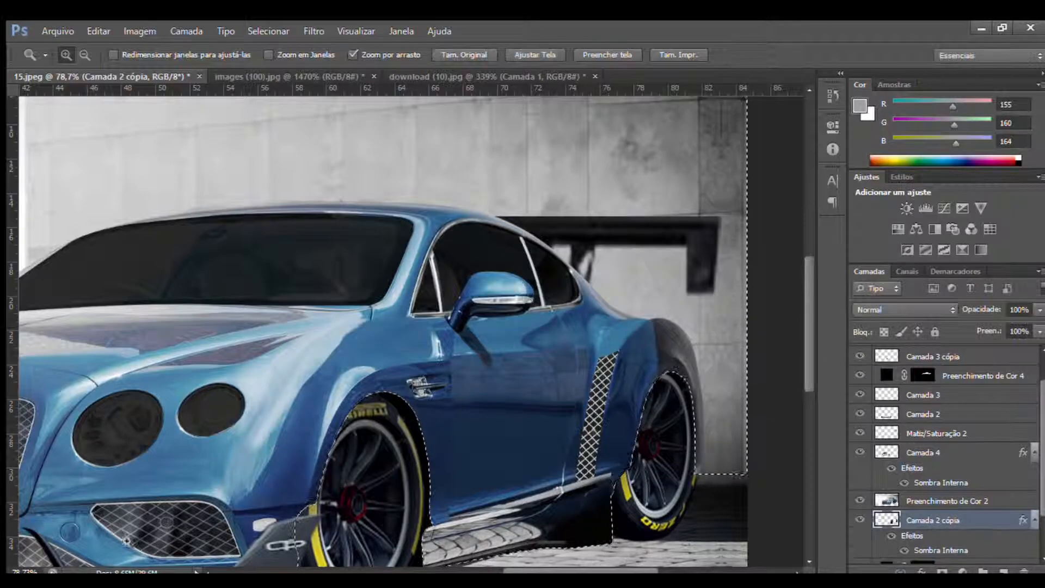
{"action": "scroll", "coordinate": [441, 497], "scroll_direction": "down", "scroll_amount": 5}
{"action": "scroll", "coordinate": [940, 517], "scroll_direction": "down", "scroll_amount": 2}
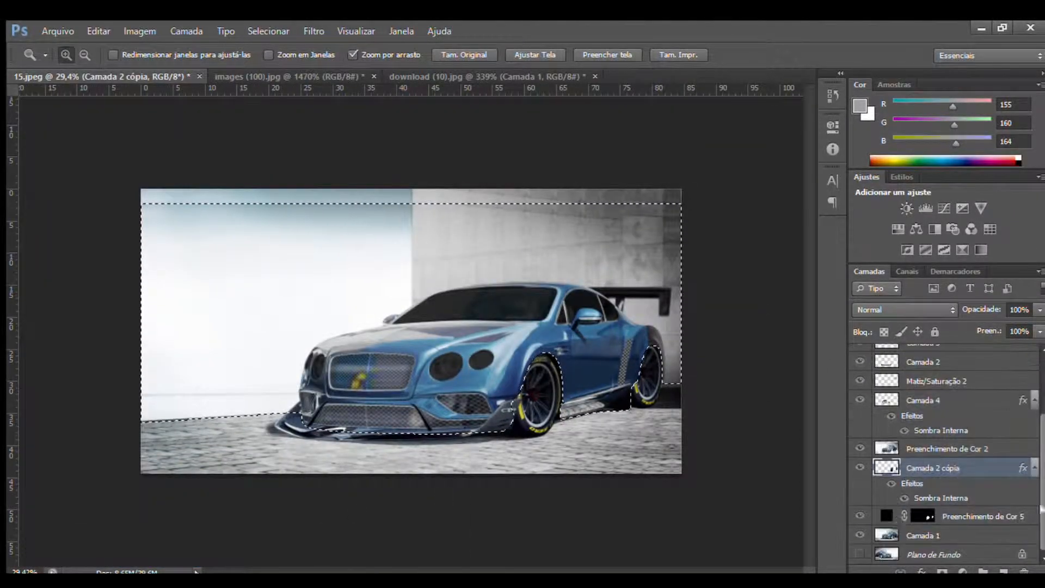
{"action": "left_click", "coordinate": [939, 517]}
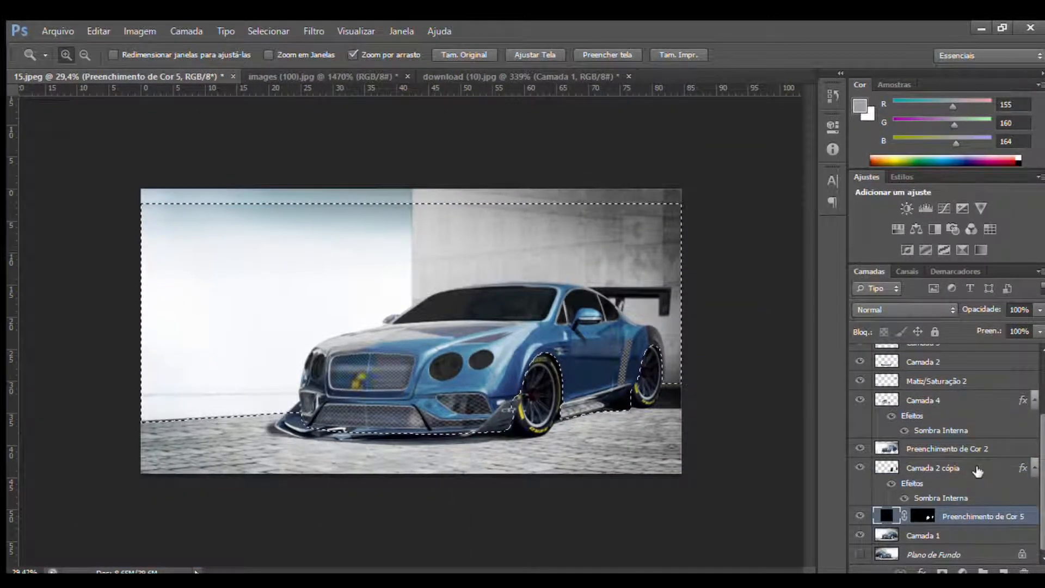
{"action": "left_click", "coordinate": [974, 468]}
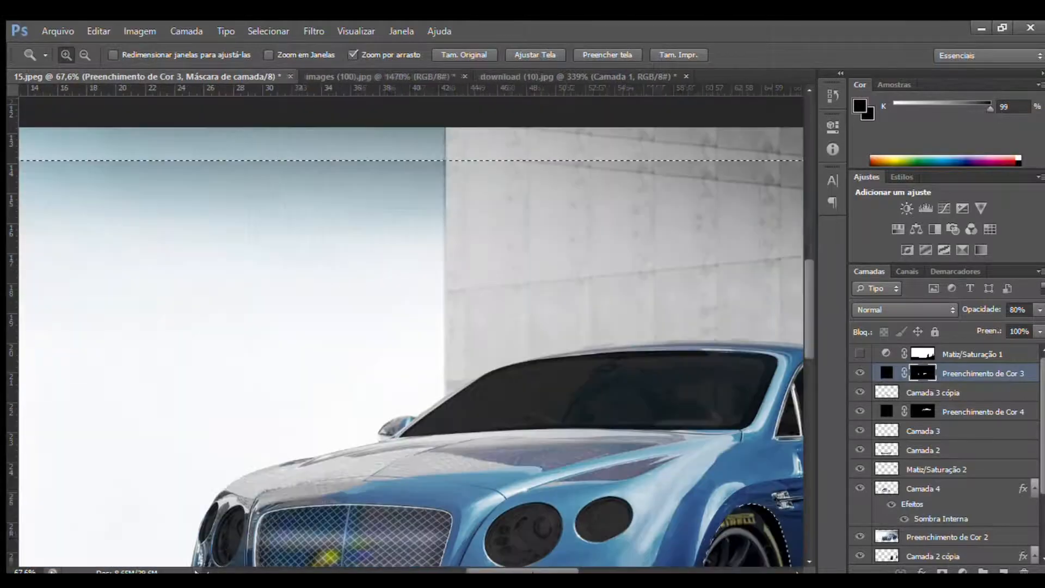
Start a text line at the windshield's upper edge, test several fonts, and set it to ESP_Italic in white
{"action": "key", "text": "t"}
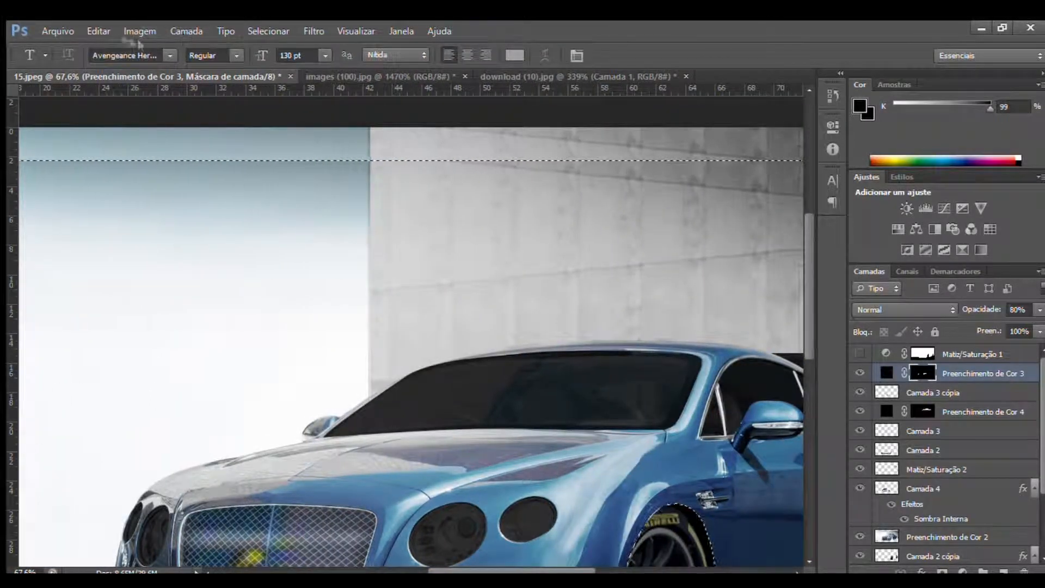
{"action": "left_click", "coordinate": [414, 375]}
{"action": "type", "text": "m"}
{"action": "key", "text": "BackSpace"}
{"action": "type", "text": "h"}
{"action": "key", "text": "BackSpace"}
{"action": "type", "text": "b"}
{"action": "key", "text": "BackSpace"}
{"action": "type", "text": "s"}
{"action": "key", "text": "BackSpace"}
{"action": "type", "text": "t"}
{"action": "key", "text": "BackSpace"}
{"action": "type", "text": "h"}
{"action": "key", "text": "BackSpace"}
{"action": "type", "text": "p"}
{"action": "key", "text": "BackSpace"}
{"action": "type", "text": "d"}
{"action": "key", "text": "BackSpace"}
{"action": "type", "text": "c"}
{"action": "key", "text": "BackSpace"}
{"action": "type", "text": "b"}
{"action": "key", "text": "BackSpace"}
{"action": "left_click", "coordinate": [117, 55]}
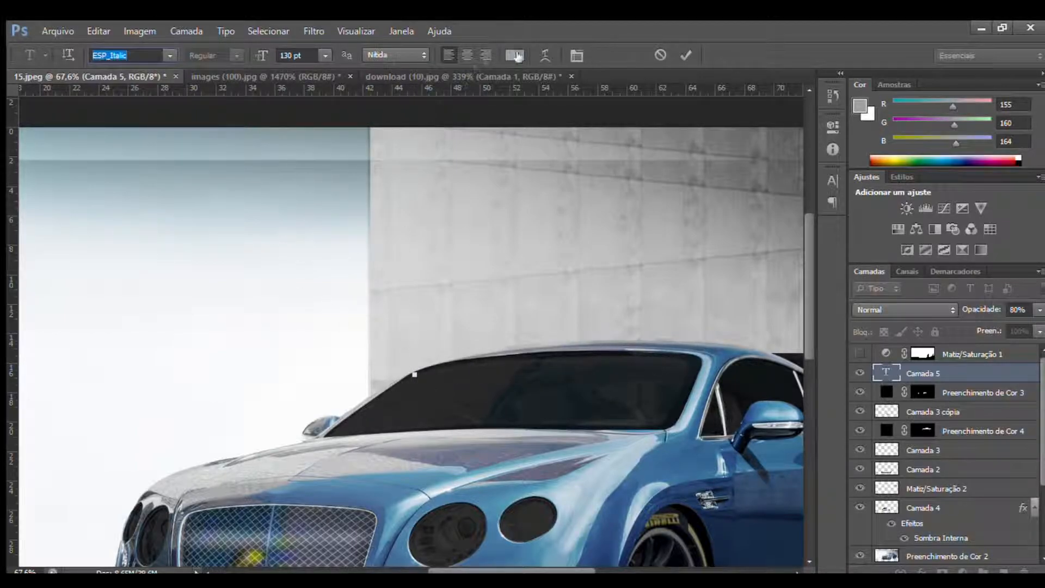
{"action": "key", "text": "Return"}
{"action": "key", "text": "BackSpace"}
Set the font size to 90 pt and enter the windshield lettering AUTOTUNING87
{"action": "left_click", "coordinate": [286, 55]}
{"action": "type", "text": "AUTOTUNI"}
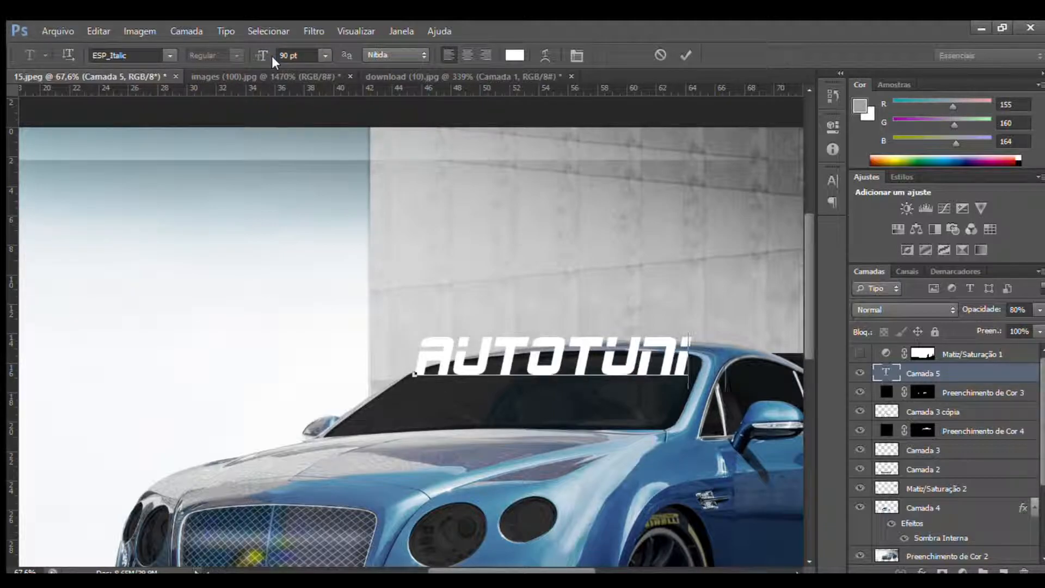
{"action": "type", "text": "NGB7"}
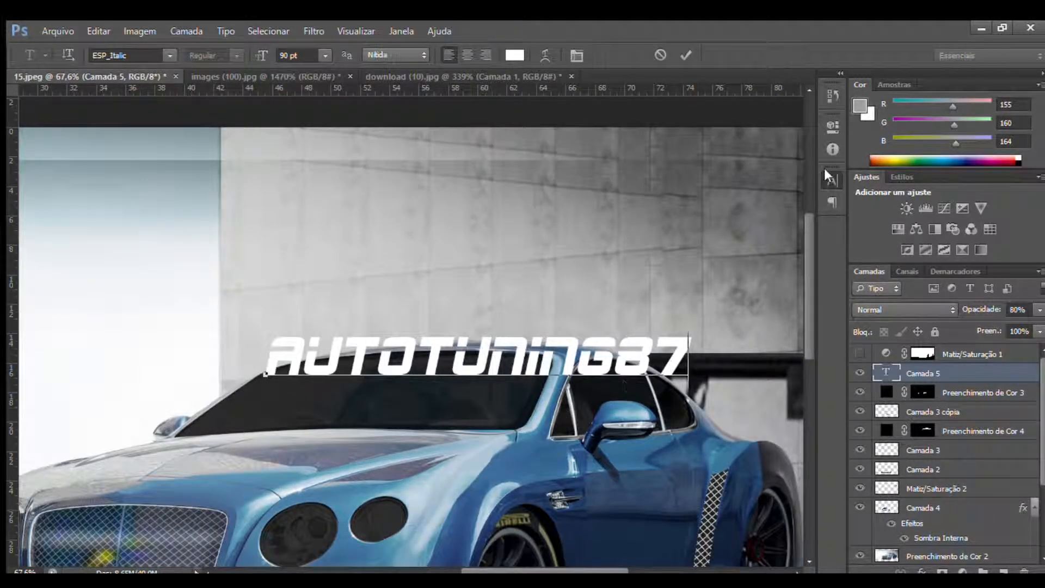
Load the autotuning87 text outline as a selection and add a yellow solid colour fill layer through it
{"action": "left_click", "coordinate": [887, 373], "text": "ctrl"}
{"action": "key", "text": "ctrl+d"}
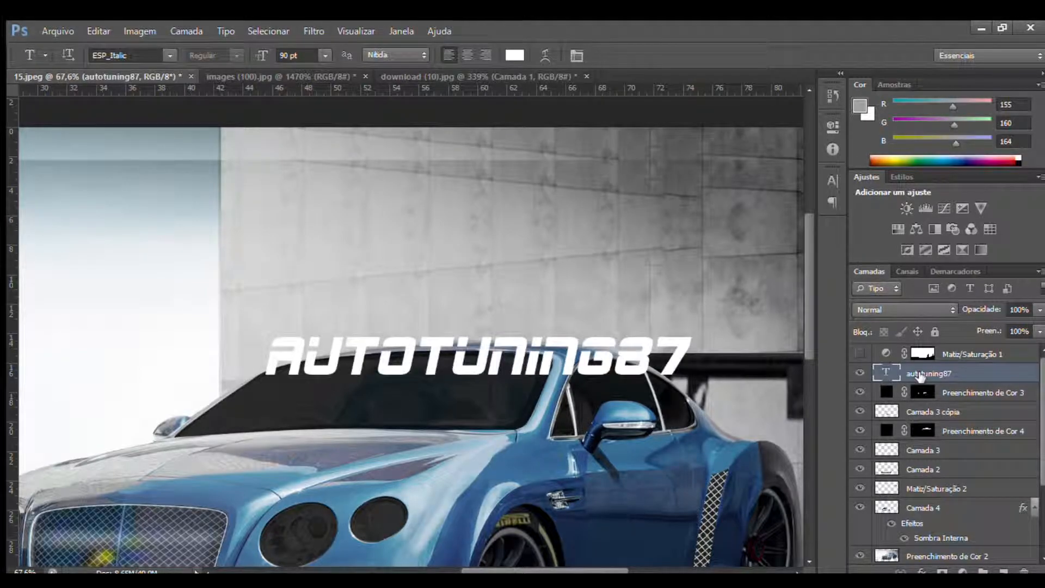
{"action": "left_click", "coordinate": [962, 571]}
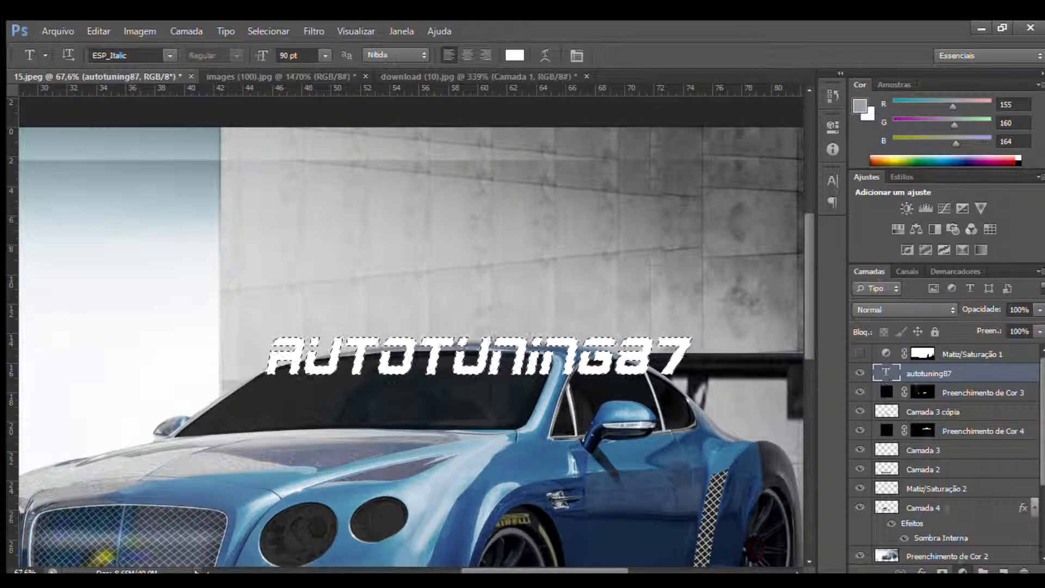
{"action": "left_click", "coordinate": [865, 238]}
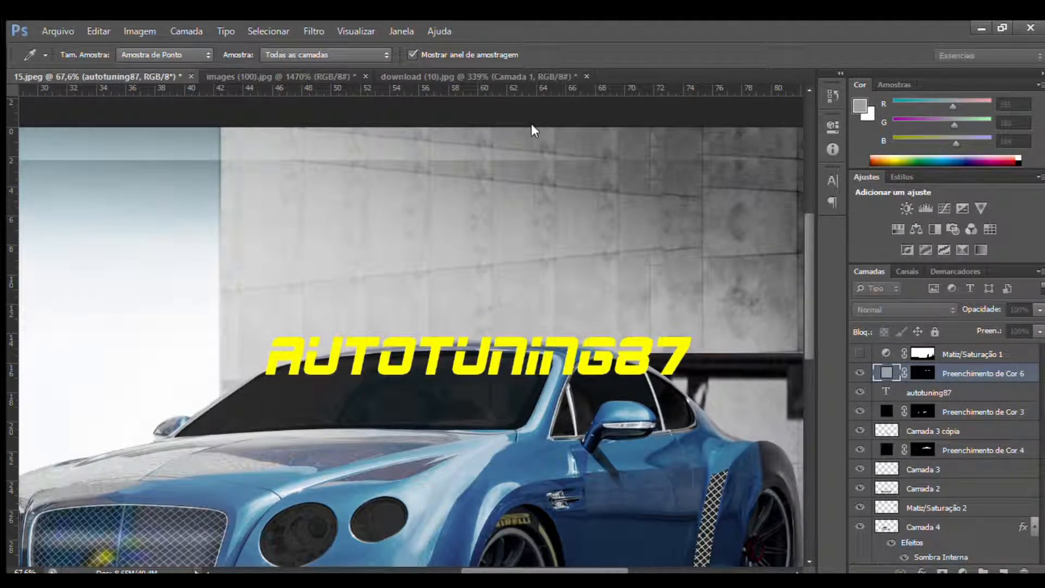
{"action": "key", "text": "Return"}
Hide the white text layer and transform the yellow lettering to fit the upper part of the windshield
{"action": "key", "text": "ctrl+t"}
{"action": "left_click_drag", "start_coordinate": [692, 336], "coordinate": [350, 364]}
{"action": "left_click_drag", "start_coordinate": [261, 378], "coordinate": [255, 383]}
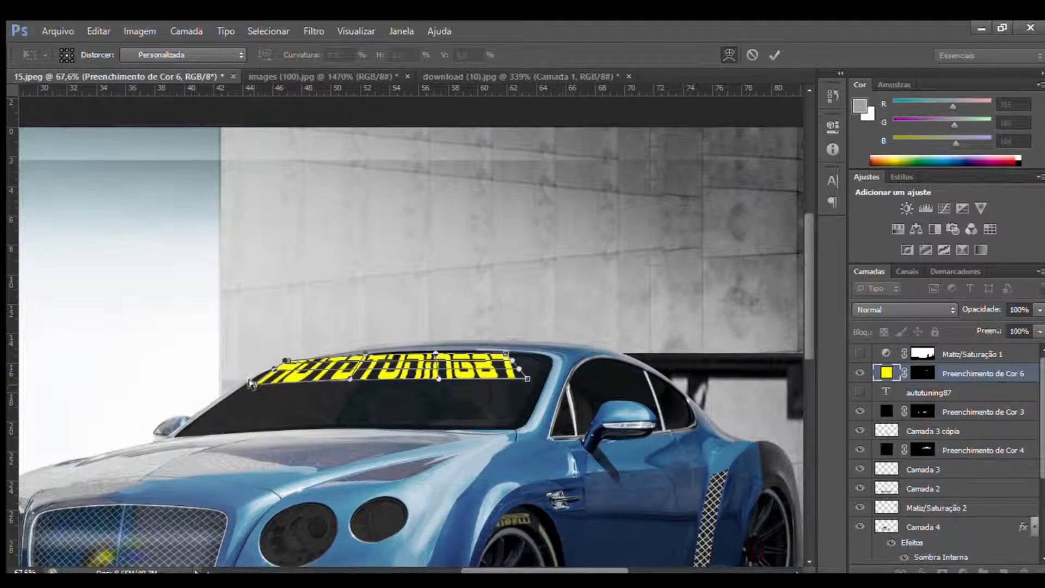
{"action": "left_click", "coordinate": [729, 55]}
{"action": "left_click_drag", "start_coordinate": [527, 379], "coordinate": [529, 387]}
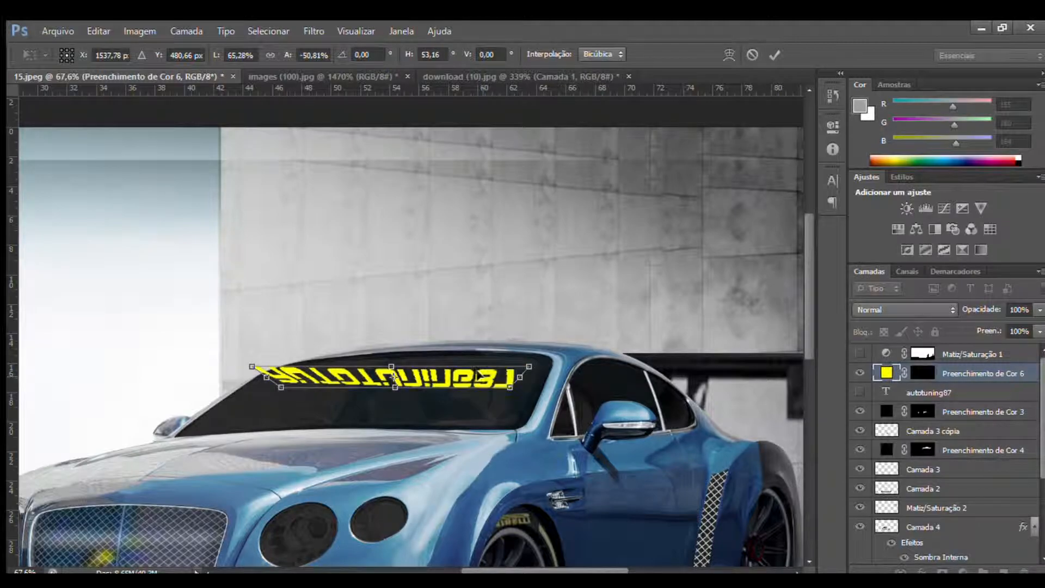
Warp the yellow lettering along the windshield's curved top edge, adjust its upper corner, and apply the transformation
{"action": "left_click", "coordinate": [729, 54]}
{"action": "left_click_drag", "start_coordinate": [433, 370], "coordinate": [430, 360]}
{"action": "left_click_drag", "start_coordinate": [348, 388], "coordinate": [353, 384]}
{"action": "left_click_drag", "start_coordinate": [431, 381], "coordinate": [435, 384]}
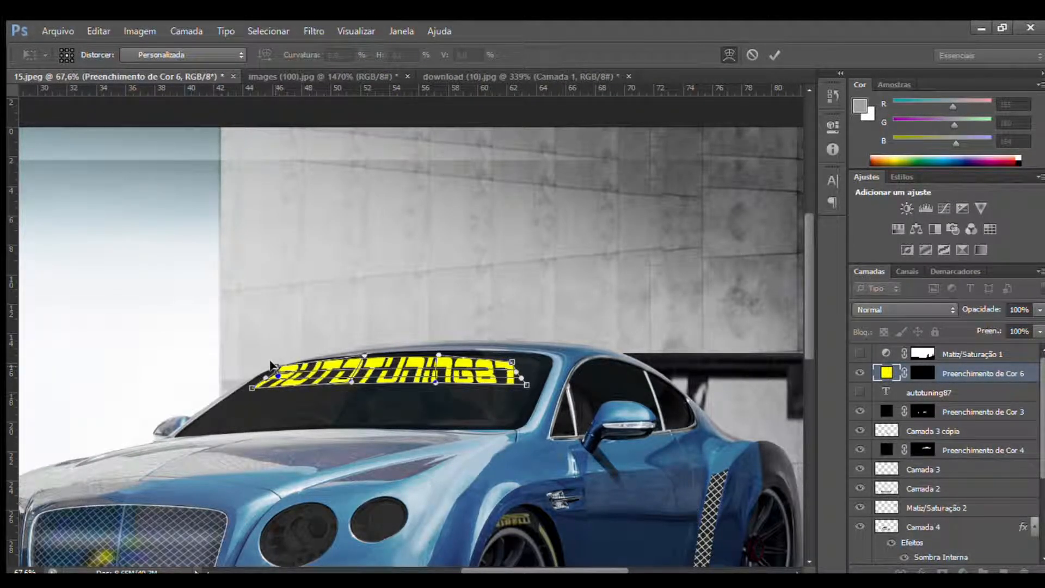
{"action": "left_click", "coordinate": [729, 54]}
{"action": "left_click_drag", "start_coordinate": [530, 354], "coordinate": [467, 354]}
{"action": "key", "text": "Return"}
Trace the carbon side blade of the front wing beside the front wheel with the Pen tool
{"action": "key", "text": "z"}
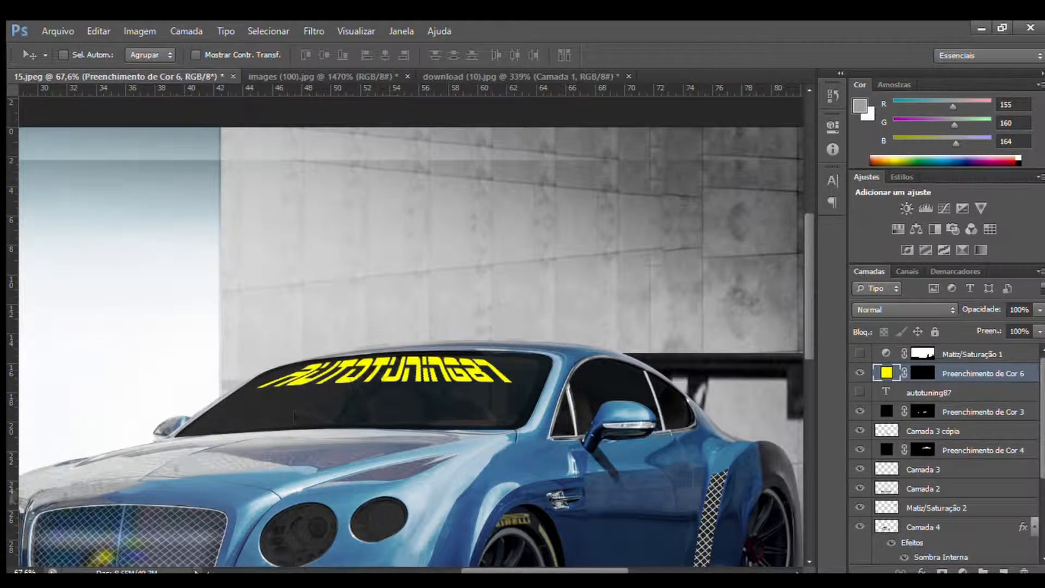
{"action": "left_click_drag", "start_coordinate": [392, 435], "coordinate": [436, 442]}
{"action": "left_click_drag", "start_coordinate": [539, 382], "coordinate": [386, 383]}
{"action": "key", "text": "p"}
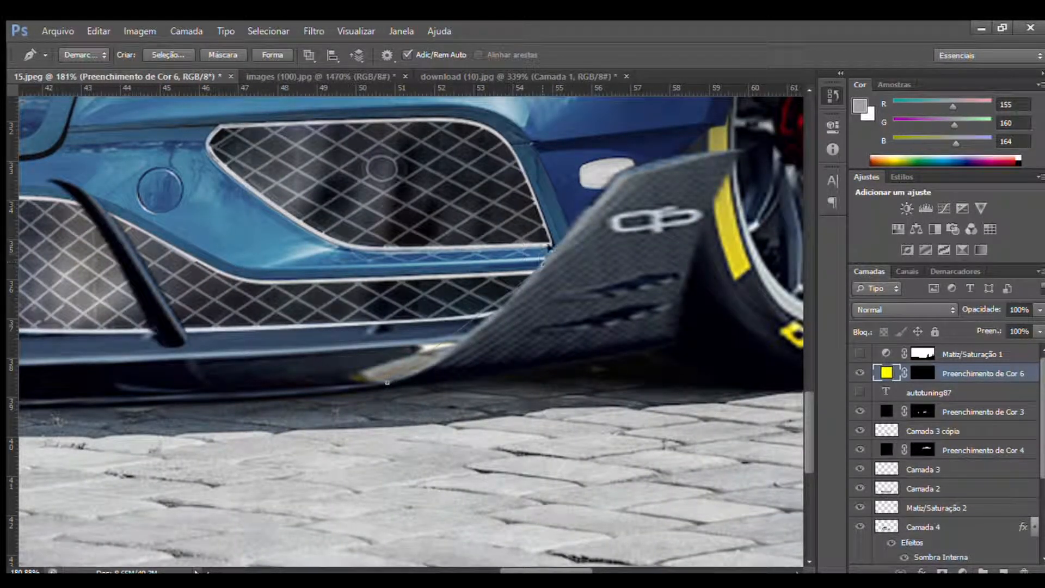
{"action": "scroll", "coordinate": [615, 285], "scroll_direction": "up", "scroll_amount": 3}
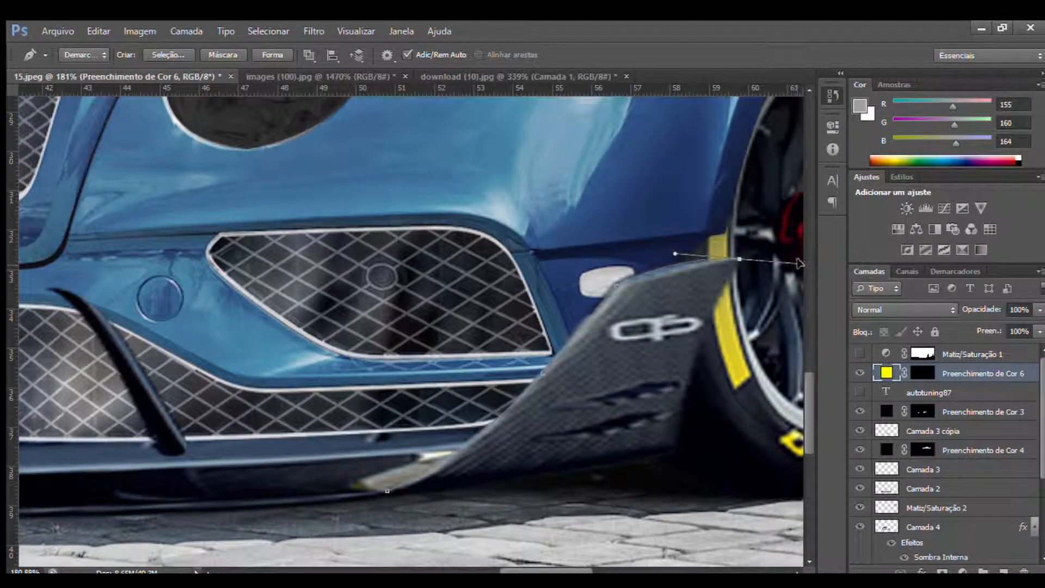
{"action": "scroll", "coordinate": [387, 491], "scroll_direction": "left", "scroll_amount": 3}
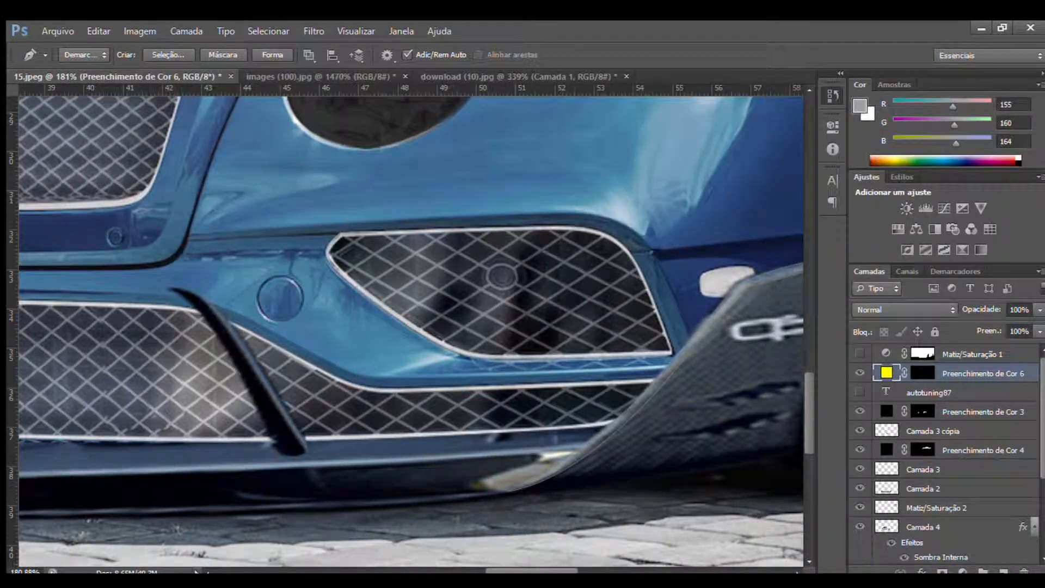
Trace the upper edge of the front wing's middle section below the lower bumper grille
{"action": "scroll", "coordinate": [255, 468], "scroll_direction": "left", "scroll_amount": 14}
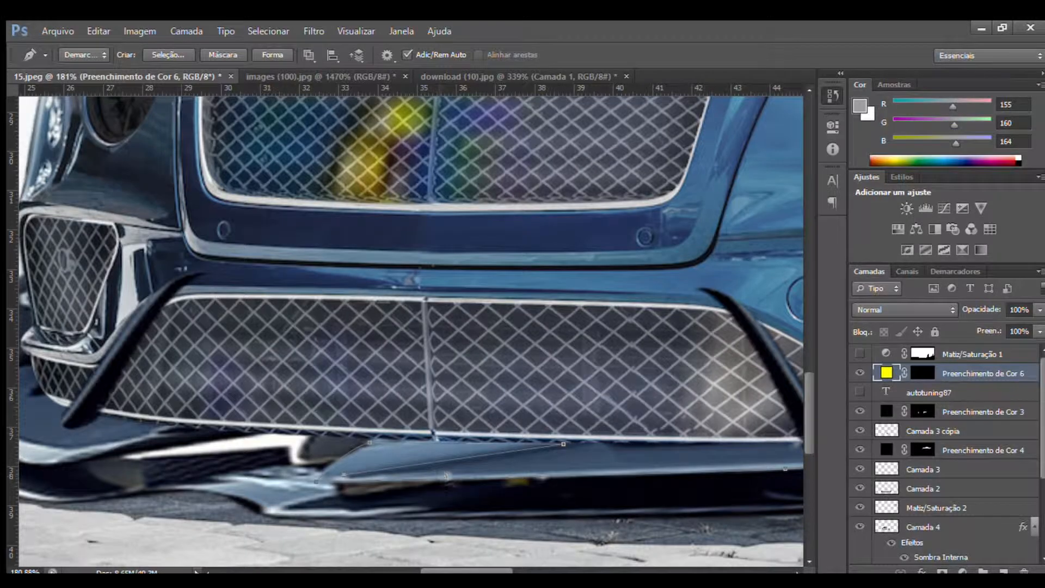
{"action": "scroll", "coordinate": [563, 445], "scroll_direction": "right", "scroll_amount": 5}
{"action": "scroll", "coordinate": [657, 443], "scroll_direction": "right", "scroll_amount": 7}
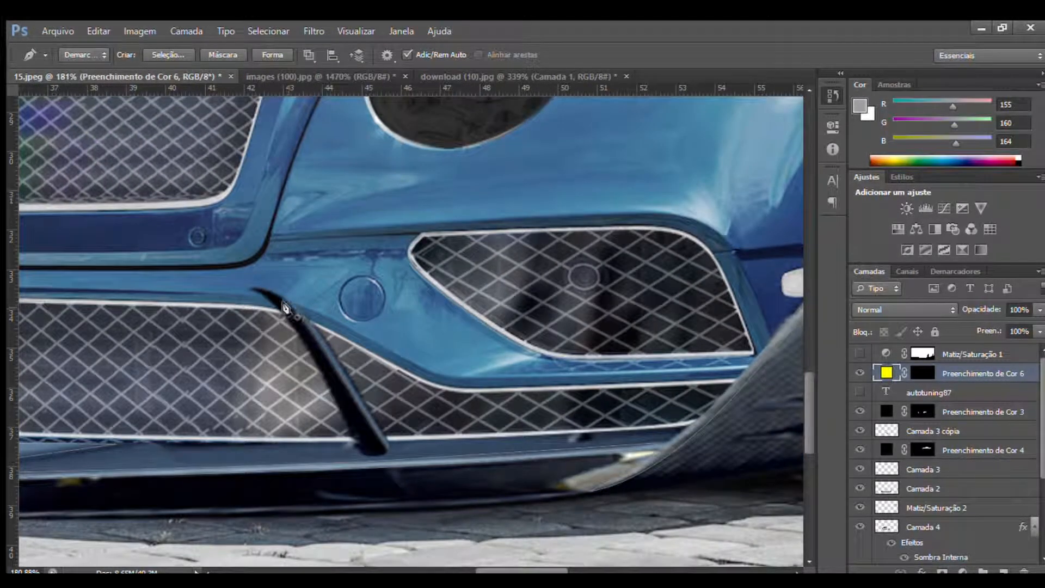
Trace the outer edge and raised upper lip at the far end of the front wing
{"action": "scroll", "coordinate": [656, 443], "scroll_direction": "left", "scroll_amount": 20}
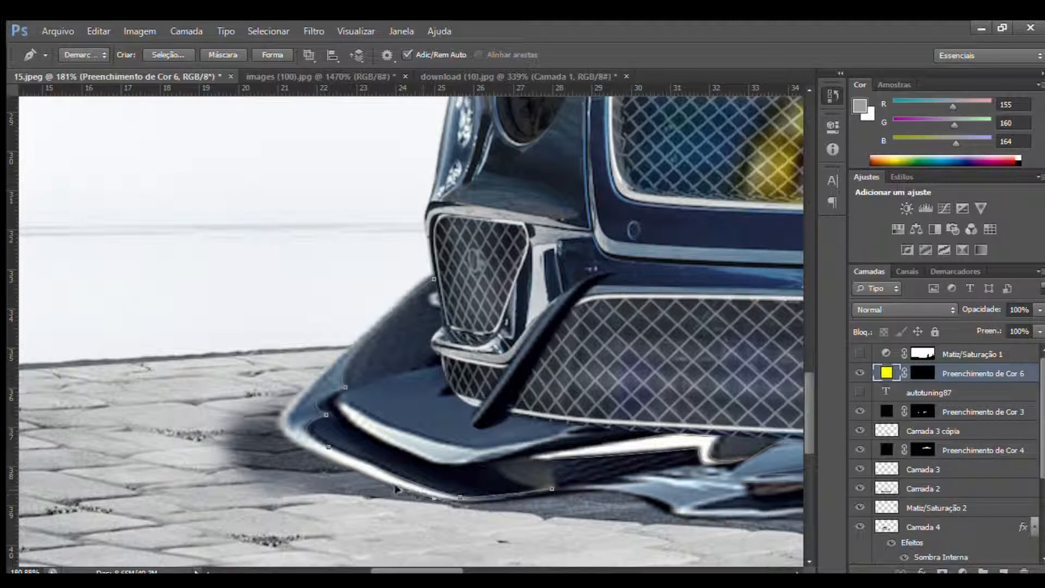
{"action": "key", "text": "Return"}
{"action": "left_click_drag", "start_coordinate": [571, 427], "coordinate": [585, 429]}
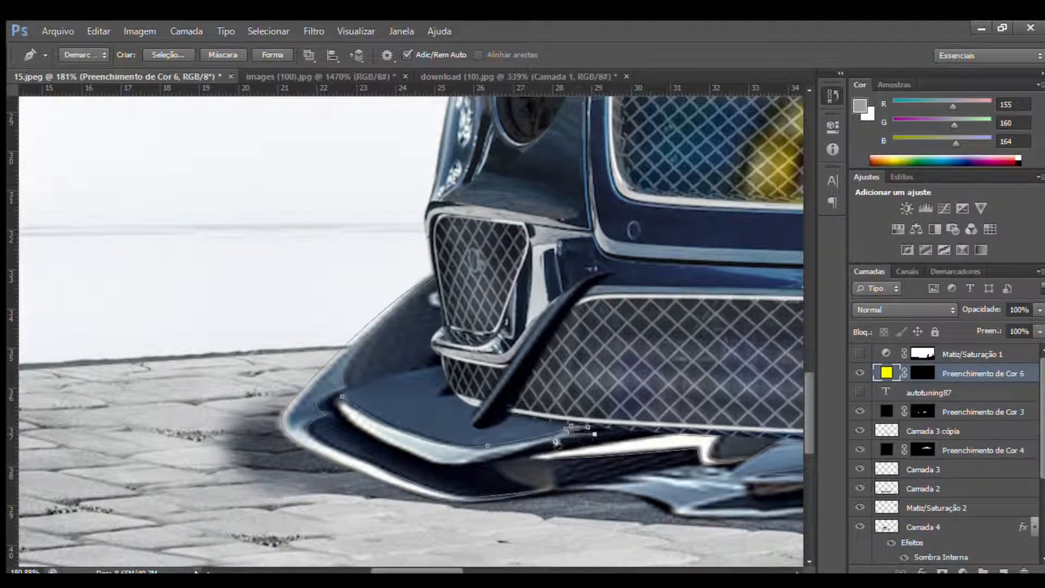
Trace the lower edge of the front wing's middle section just above the pavement
{"action": "scroll", "coordinate": [370, 394], "scroll_direction": "right", "scroll_amount": 10}
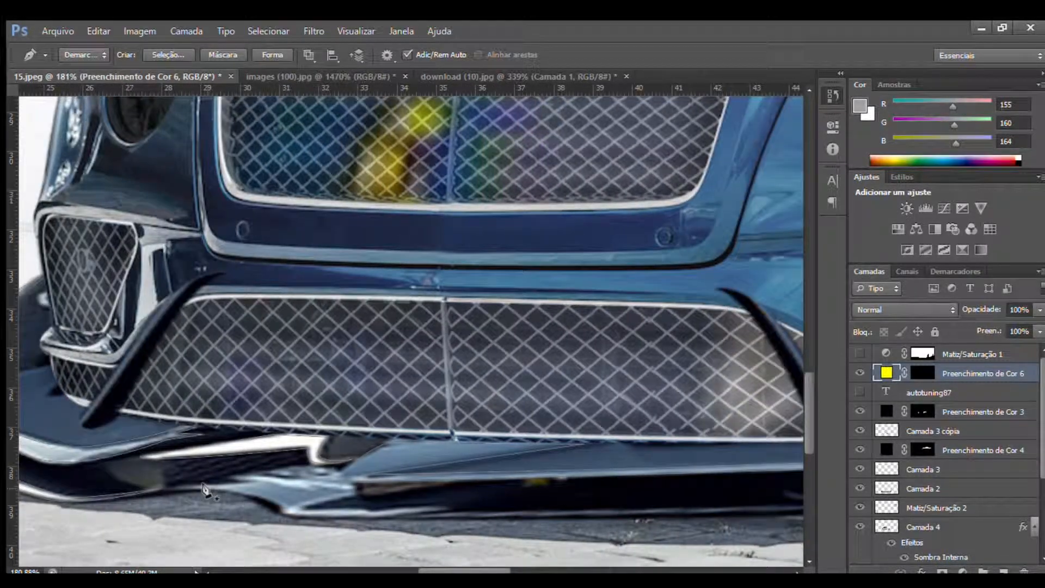
{"action": "left_click_drag", "start_coordinate": [449, 510], "coordinate": [561, 509]}
{"action": "scroll", "coordinate": [90, 512], "scroll_direction": "right", "scroll_amount": 6}
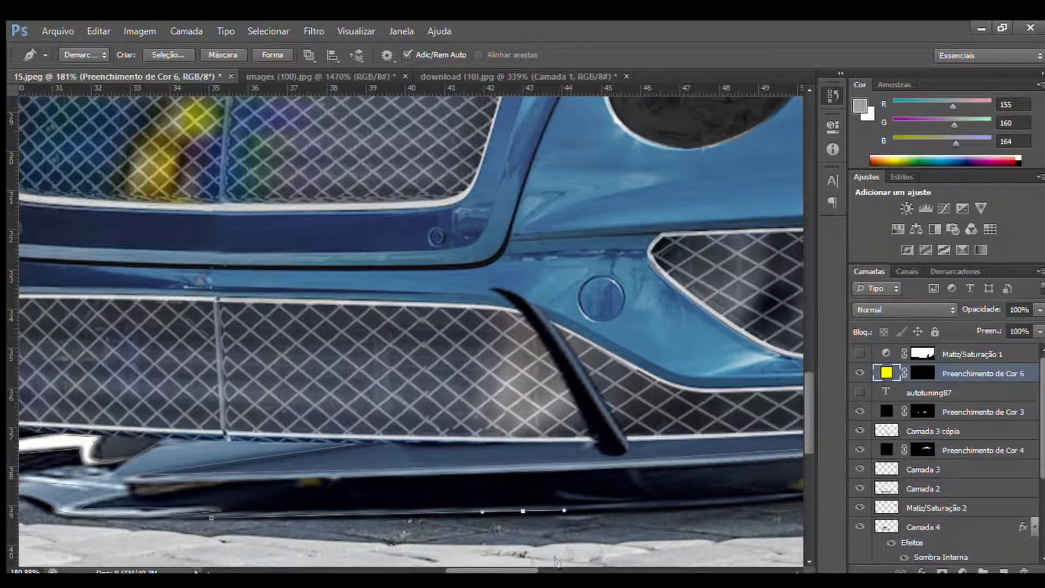
{"action": "scroll", "coordinate": [544, 509], "scroll_direction": "right", "scroll_amount": 6}
{"action": "scroll", "coordinate": [214, 517], "scroll_direction": "left", "scroll_amount": 6}
{"action": "left_click_drag", "start_coordinate": [173, 529], "coordinate": [96, 486]}
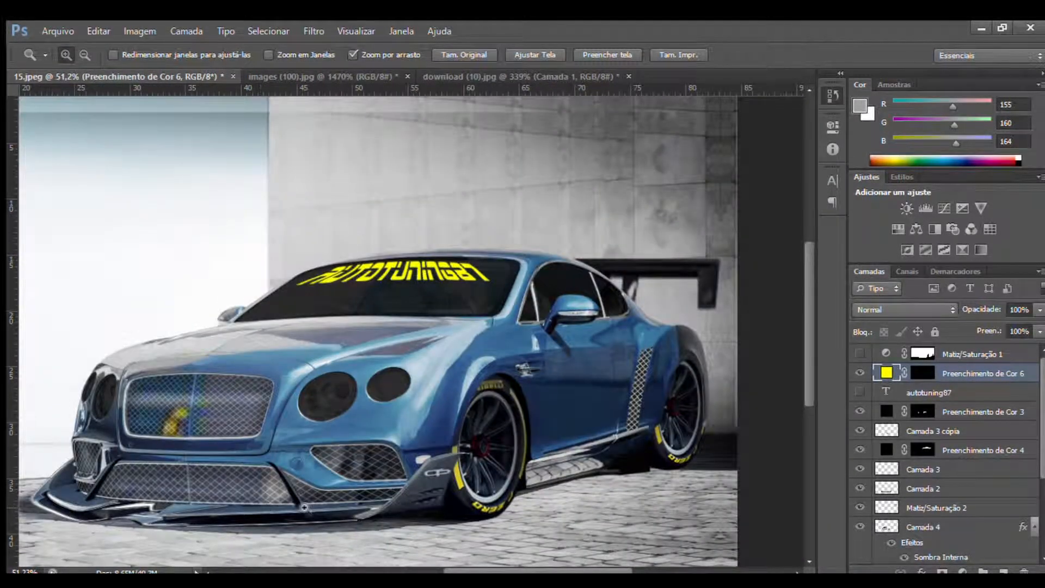
Trace a thin horizontal strip along the rear wing's blade with the Pen tool
{"action": "left_click_drag", "start_coordinate": [544, 571], "coordinate": [602, 571]}
{"action": "left_click_drag", "start_coordinate": [605, 334], "coordinate": [685, 337]}
{"action": "scroll", "coordinate": [659, 570], "scroll_direction": "up", "scroll_amount": 3}
{"action": "scroll", "coordinate": [659, 570], "scroll_direction": "left", "scroll_amount": 3}
{"action": "scroll", "coordinate": [659, 570], "scroll_direction": "up", "scroll_amount": 1}
{"action": "key", "text": "p"}
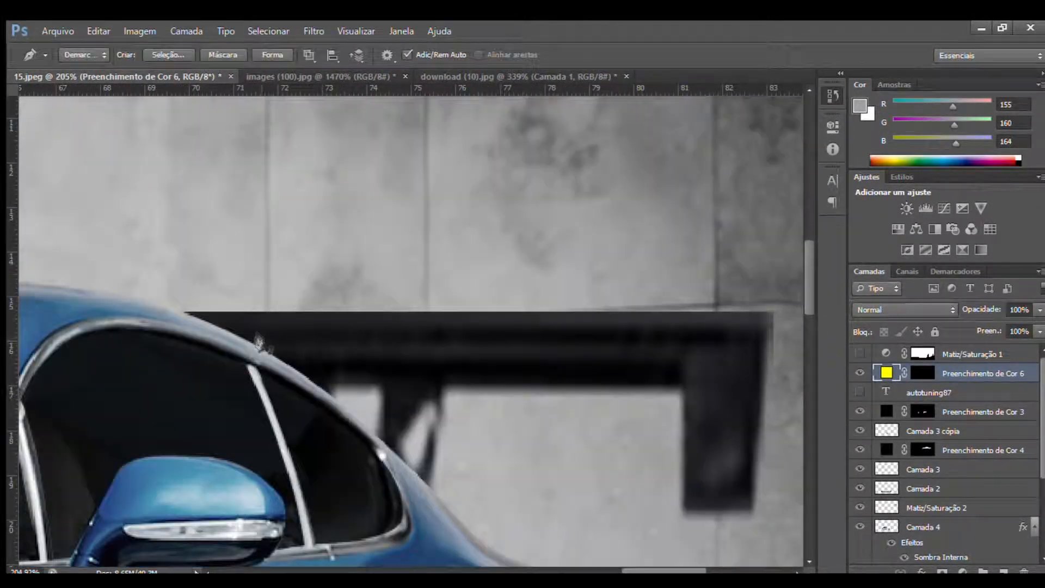
{"action": "left_click", "coordinate": [682, 348]}
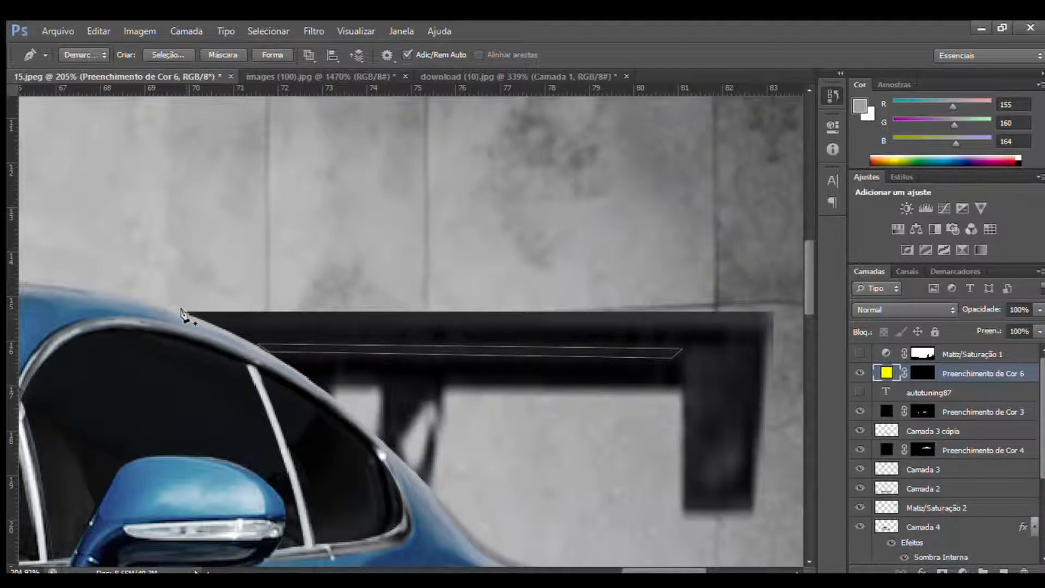
Trace thin strips along the rear wing's upper edge, endplate and support, and load the wing trim paths as a selection
{"action": "left_click", "coordinate": [770, 312]}
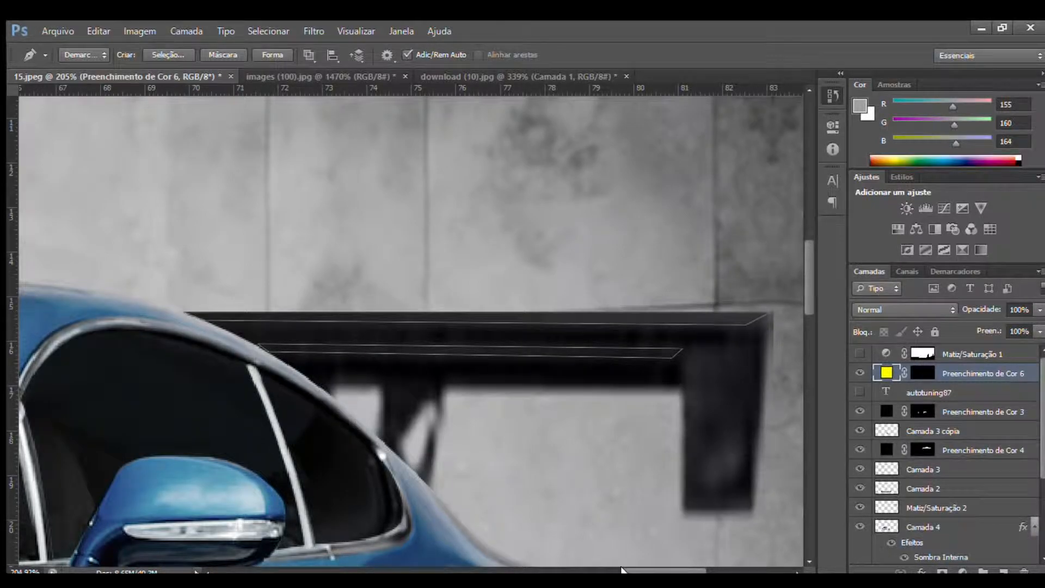
{"action": "scroll", "coordinate": [622, 569], "scroll_direction": "right", "scroll_amount": 2}
{"action": "left_click", "coordinate": [326, 383]}
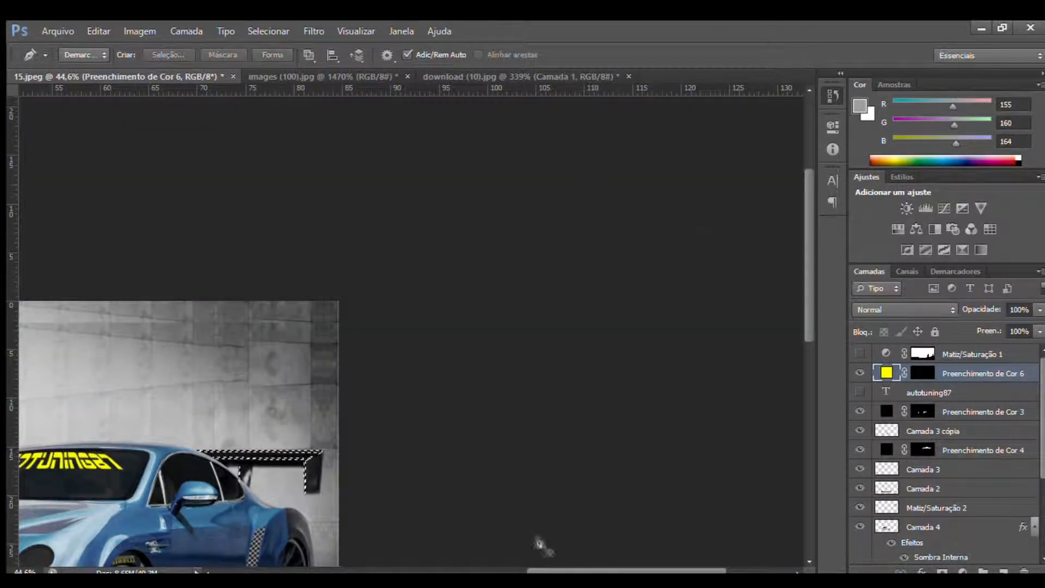
Fill the selected front and rear wing trims with the yellow of the windshield lettering, RGB 255, 252, 0, on a new color fill layer
{"action": "left_click", "coordinate": [222, 463]}
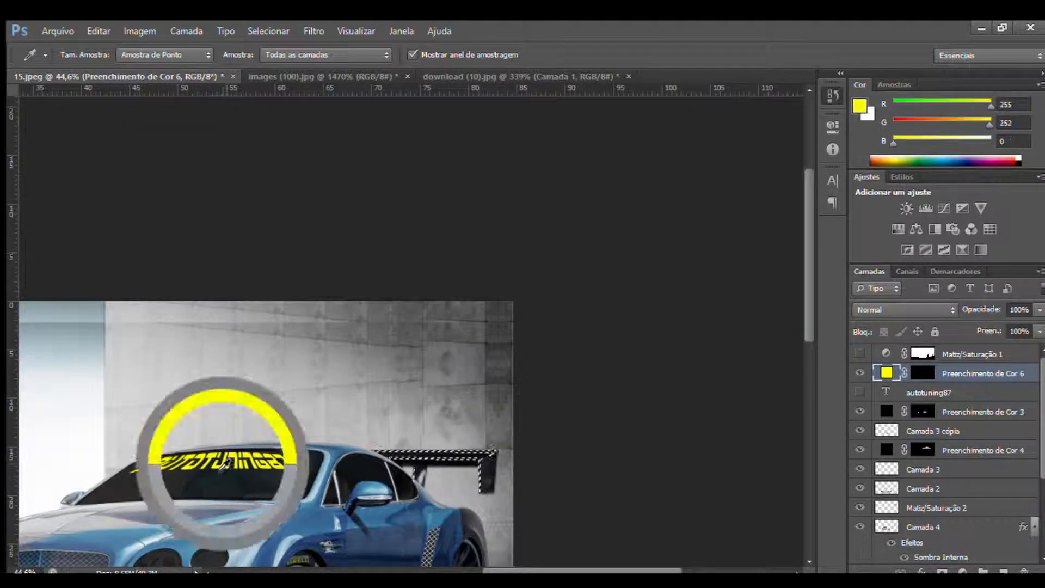
{"action": "left_click_drag", "start_coordinate": [610, 570], "coordinate": [596, 570]}
{"action": "left_click_drag", "start_coordinate": [807, 297], "coordinate": [807, 345]}
{"action": "left_click_drag", "start_coordinate": [520, 570], "coordinate": [493, 570]}
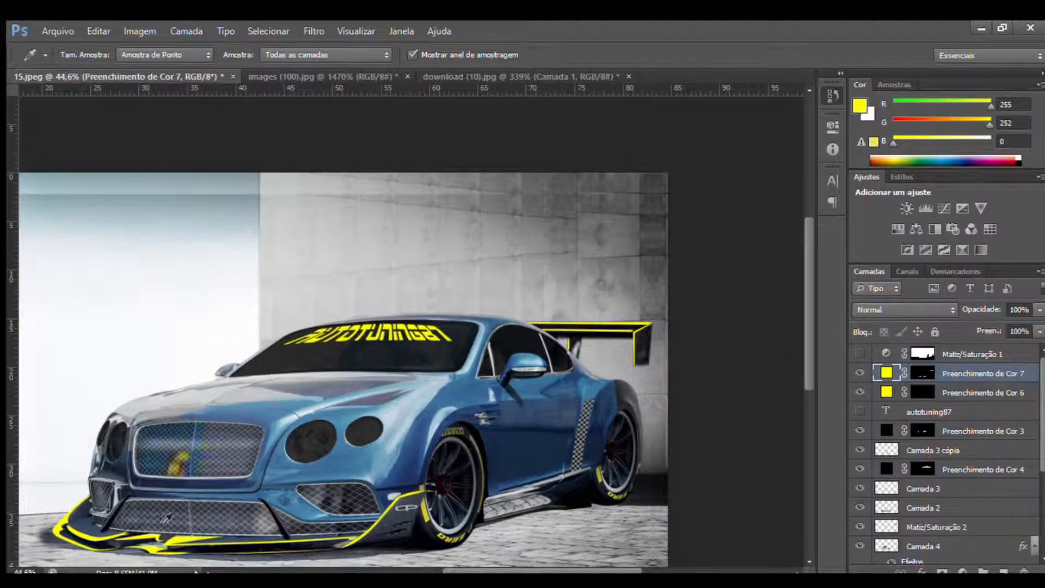
Recolor the car body purple with a masked Hue/Saturation adjustment layer directly above the Preenchimento de Cor 2 layer
{"action": "key", "text": "z"}
{"action": "left_click_drag", "start_coordinate": [199, 505], "coordinate": [171, 500]}
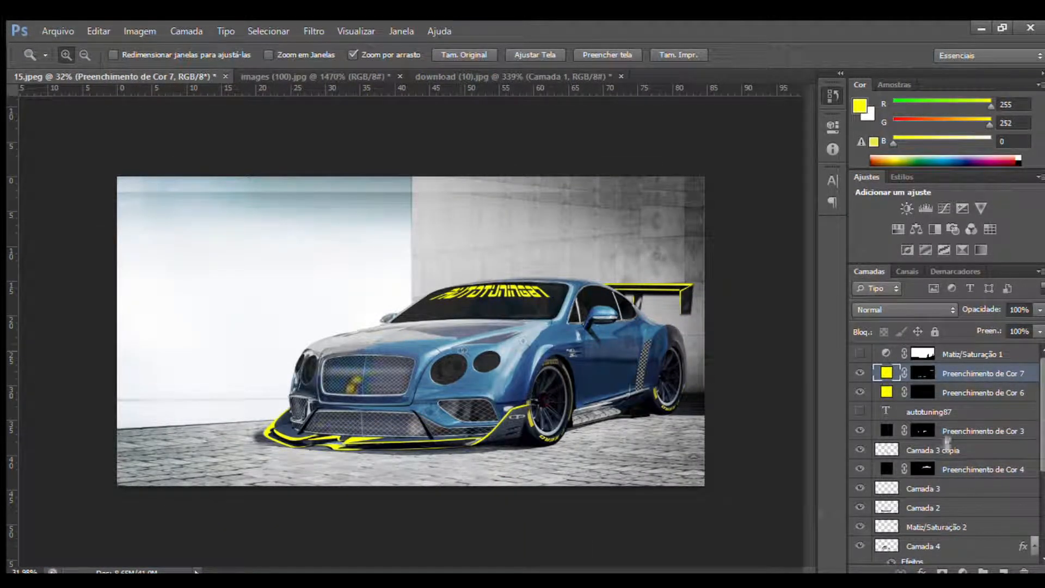
{"action": "scroll", "coordinate": [946, 444], "scroll_direction": "down", "scroll_amount": 3}
{"action": "left_click", "coordinate": [947, 514]}
{"action": "left_click", "coordinate": [886, 513], "text": "ctrl"}
{"action": "left_click", "coordinate": [898, 229]}
{"action": "left_click_drag", "start_coordinate": [701, 212], "coordinate": [757, 219]}
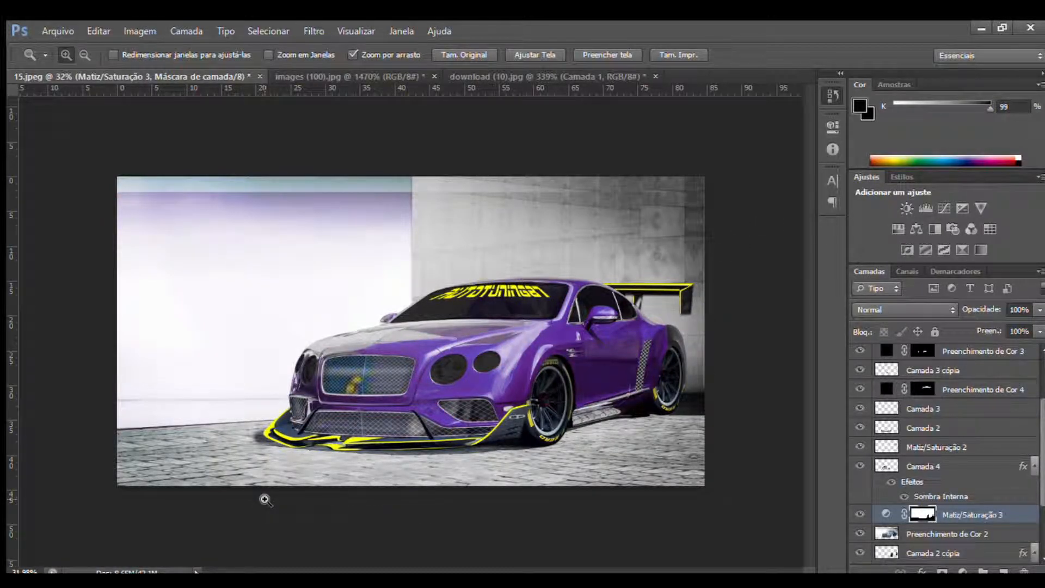
Hide the Camada 1 layer and merge the visible car, adjustment and fill layers into one layer
{"action": "scroll", "coordinate": [870, 517], "scroll_direction": "down", "scroll_amount": 2}
{"action": "left_click", "coordinate": [860, 536]}
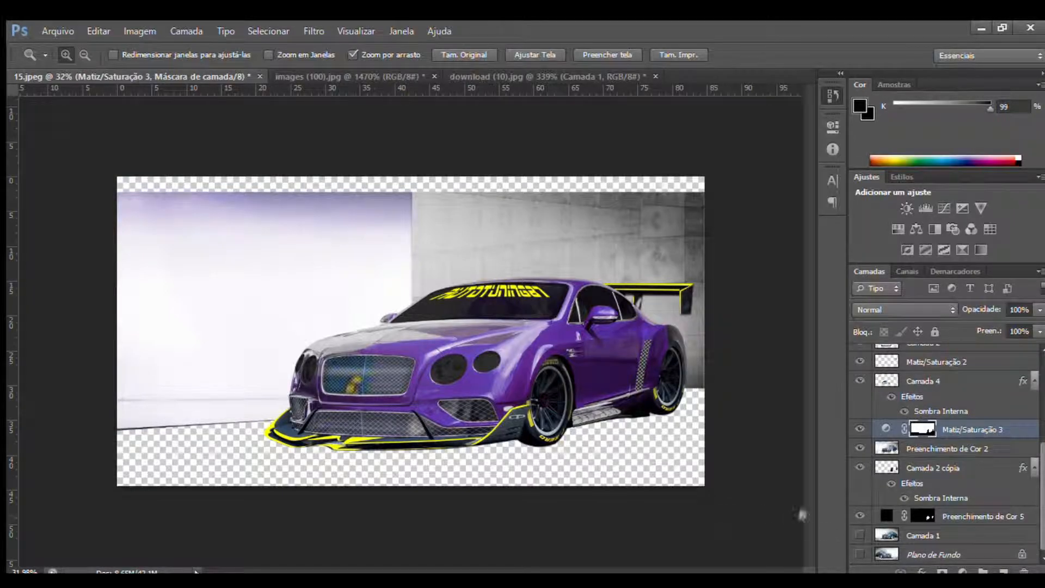
{"action": "mouse_move", "coordinate": [229, 422]}
{"action": "left_mouse_down"}
{"action": "mouse_move", "coordinate": [349, 421]}
{"action": "mouse_move", "coordinate": [245, 430]}
{"action": "left_mouse_up"}
{"action": "left_click", "coordinate": [979, 517]}
{"action": "left_click", "coordinate": [983, 470], "text": "ctrl"}
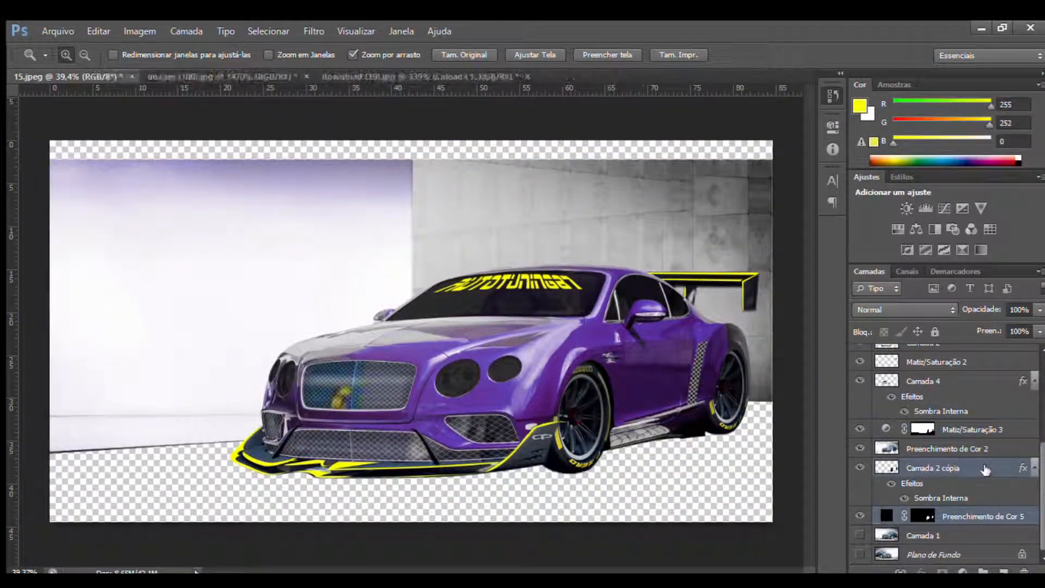
{"action": "key", "text": "ctrl+e"}
{"action": "left_click", "coordinate": [859, 477]}
{"action": "left_click", "coordinate": [957, 372], "text": "shift"}
{"action": "key", "text": "ctrl+e"}
{"action": "left_click", "coordinate": [979, 430], "text": "shift"}
{"action": "left_click", "coordinate": [979, 372], "text": "shift"}
{"action": "key", "text": "ctrl+e"}
Trace the car's outline with the Pen tool from the front wing up past the bumper and outer headlight to the hood
{"action": "left_click_drag", "start_coordinate": [236, 451], "coordinate": [273, 452]}
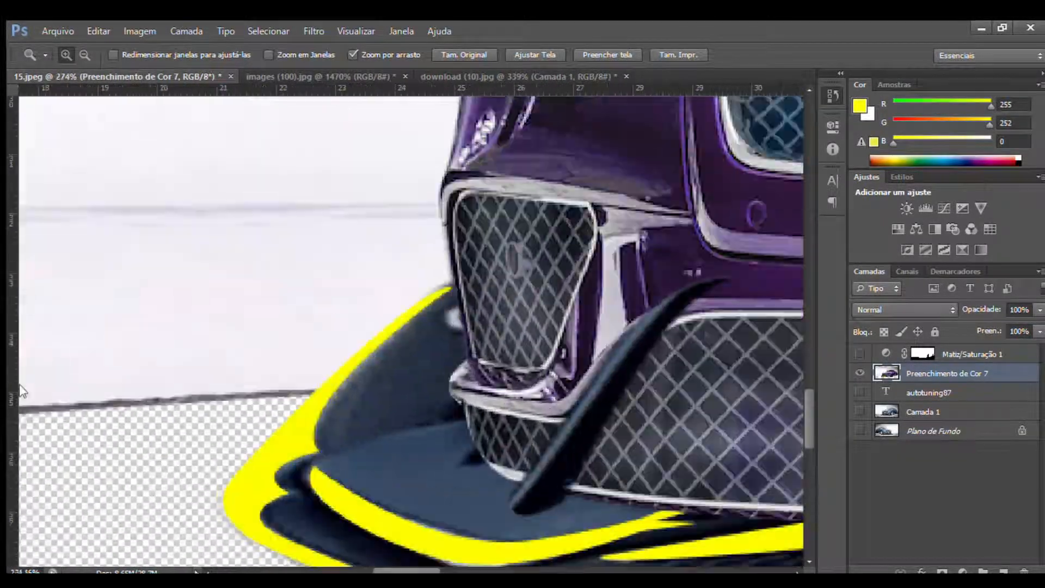
{"action": "key", "text": "p"}
{"action": "scroll", "coordinate": [482, 266], "scroll_direction": "up", "scroll_amount": 3}
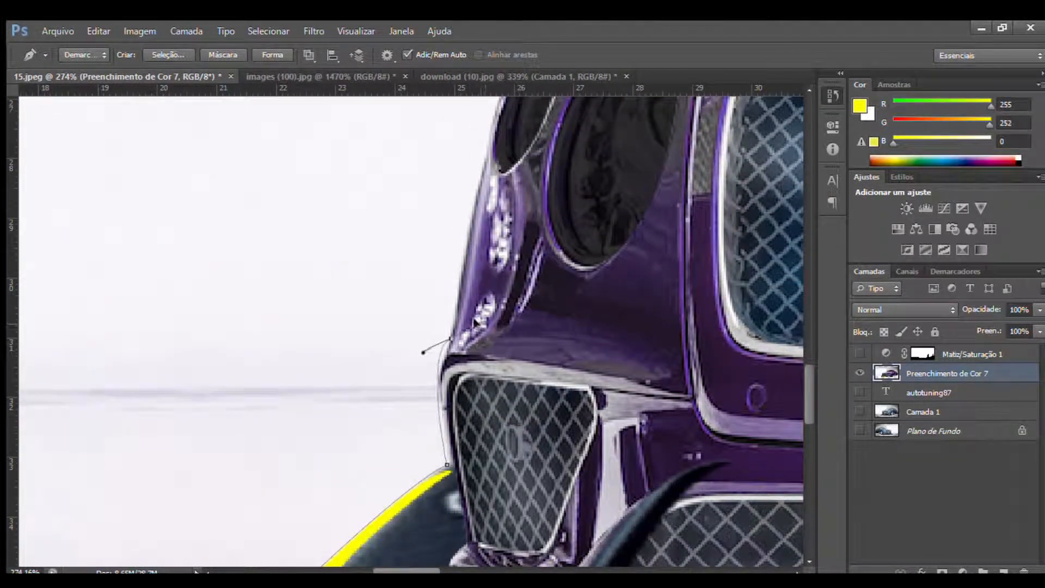
{"action": "scroll", "coordinate": [804, 371], "scroll_direction": "up", "scroll_amount": 3}
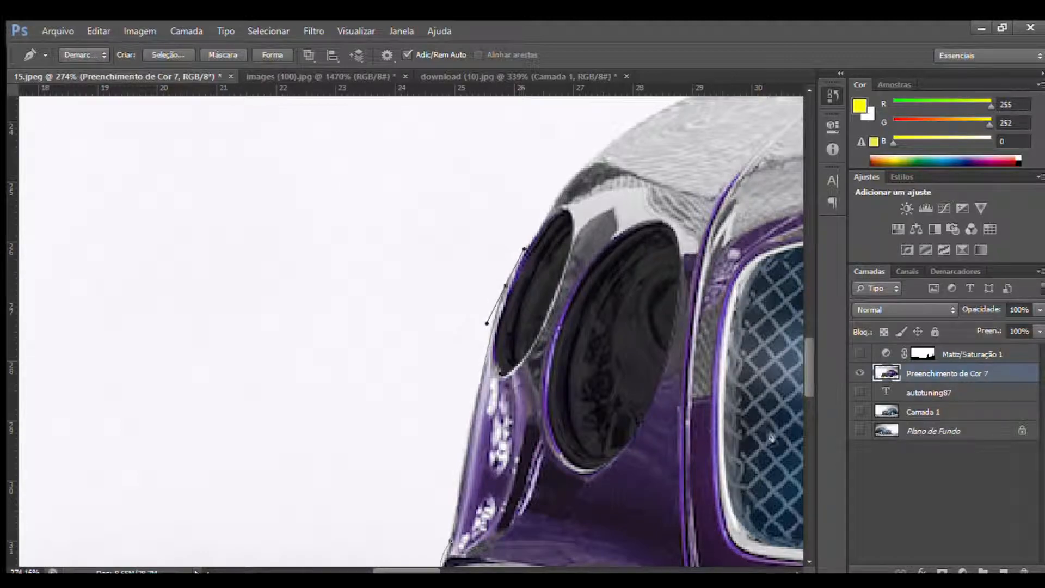
{"action": "scroll", "coordinate": [649, 281], "scroll_direction": "up", "scroll_amount": 3}
{"action": "scroll", "coordinate": [652, 280], "scroll_direction": "right", "scroll_amount": 4}
Continue the outline along the hood edge, around the far side mirror and up the windshield pillar
{"action": "left_click_drag", "start_coordinate": [650, 279], "coordinate": [788, 275]}
{"action": "scroll", "coordinate": [778, 477], "scroll_direction": "right", "scroll_amount": 6}
{"action": "scroll", "coordinate": [778, 477], "scroll_direction": "up", "scroll_amount": 1}
{"action": "left_click_drag", "start_coordinate": [474, 302], "coordinate": [564, 285]}
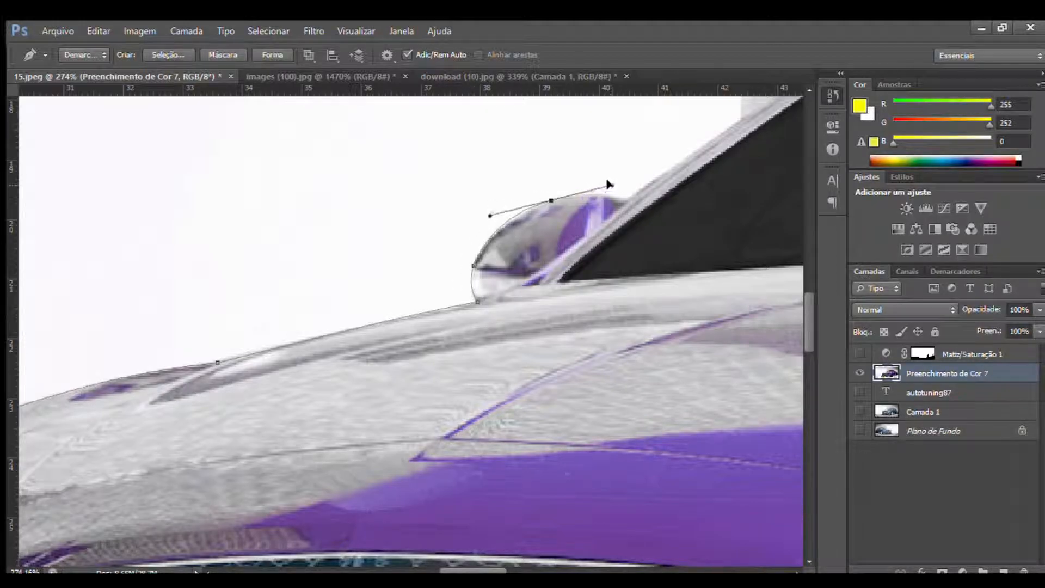
{"action": "scroll", "coordinate": [657, 206], "scroll_direction": "right", "scroll_amount": 5}
{"action": "scroll", "coordinate": [623, 297], "scroll_direction": "up", "scroll_amount": 5}
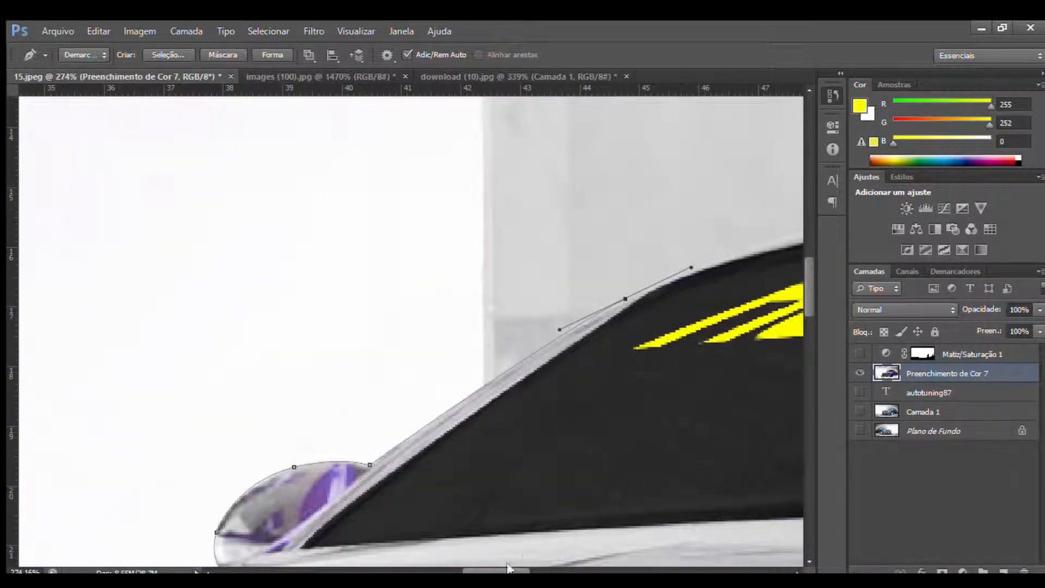
Continue the outline over the windshield's upper corner and along the roof toward the rear wing
{"action": "scroll", "coordinate": [507, 567], "scroll_direction": "up", "scroll_amount": 2}
{"action": "scroll", "coordinate": [506, 567], "scroll_direction": "right", "scroll_amount": 8}
{"action": "left_click_drag", "start_coordinate": [476, 360], "coordinate": [788, 300]}
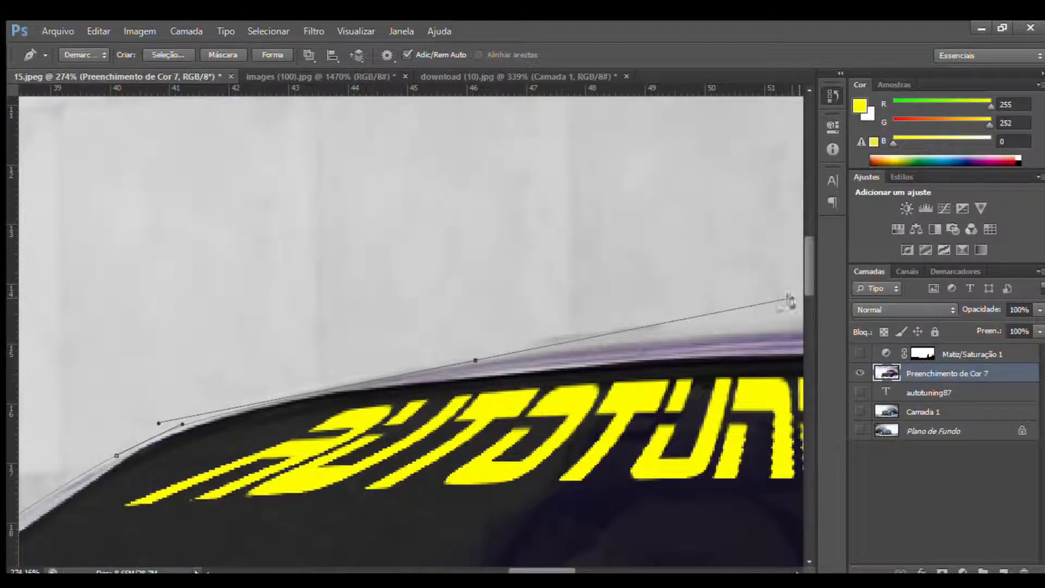
{"action": "left_click", "coordinate": [476, 360], "text": "alt"}
{"action": "scroll", "coordinate": [476, 360], "scroll_direction": "down", "scroll_amount": 3}
{"action": "left_click_drag", "start_coordinate": [312, 382], "coordinate": [21, 382]}
{"action": "left_click_drag", "start_coordinate": [537, 417], "coordinate": [645, 426]}
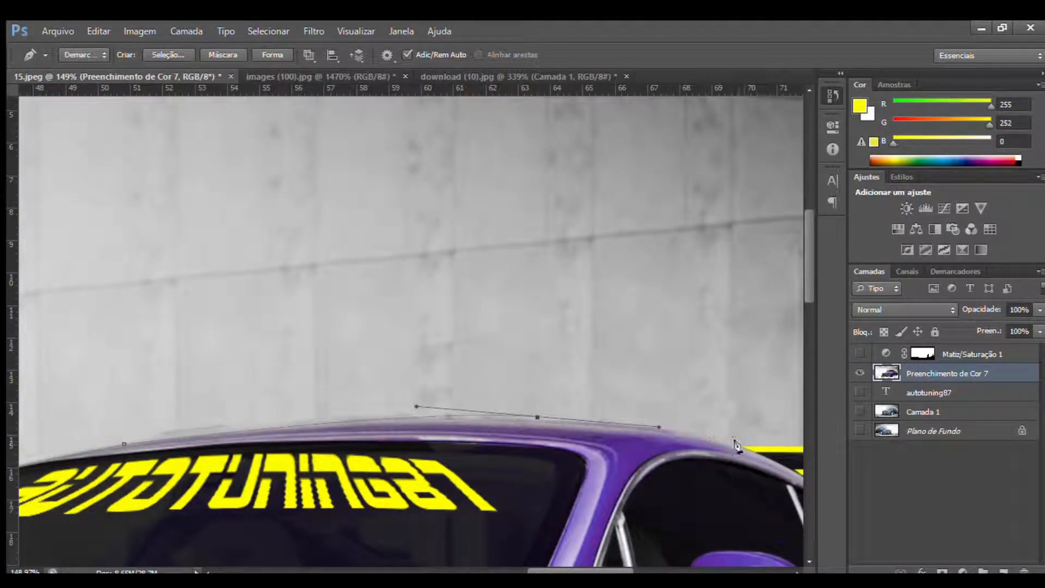
Continue the outline around the rear wing and its support, and down the rear fender to the tire
{"action": "scroll", "coordinate": [740, 448], "scroll_direction": "right", "scroll_amount": 8}
{"action": "scroll", "coordinate": [626, 501], "scroll_direction": "down", "scroll_amount": 2}
{"action": "scroll", "coordinate": [588, 435], "scroll_direction": "right", "scroll_amount": 2}
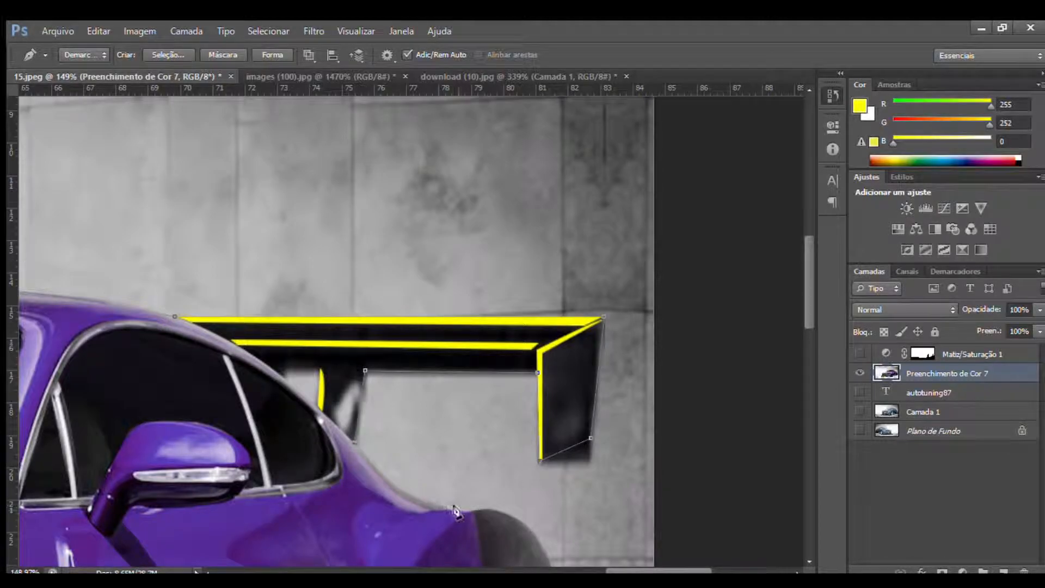
{"action": "scroll", "coordinate": [337, 331], "scroll_direction": "down", "scroll_amount": 4}
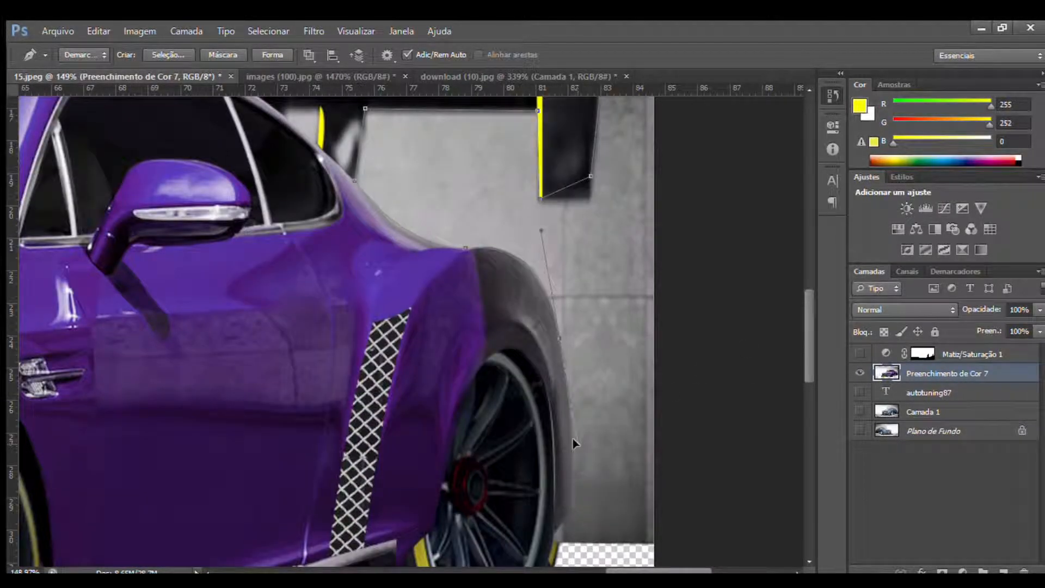
{"action": "scroll", "coordinate": [336, 331], "scroll_direction": "down", "scroll_amount": 2}
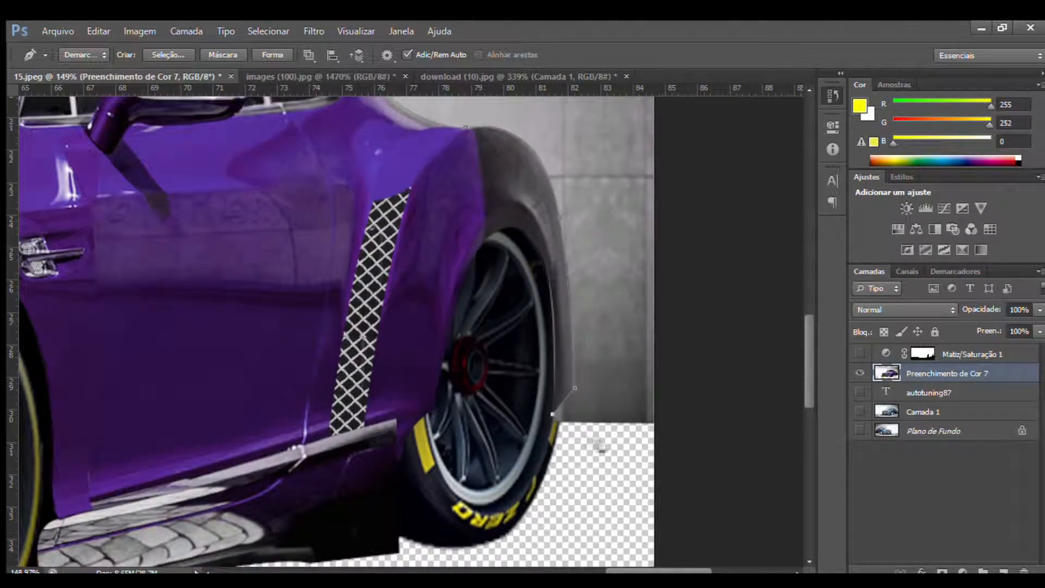
Close the outline loosely beneath the car and copy the enclosed car onto a new layer
{"action": "left_click_drag", "start_coordinate": [551, 425], "coordinate": [495, 424]}
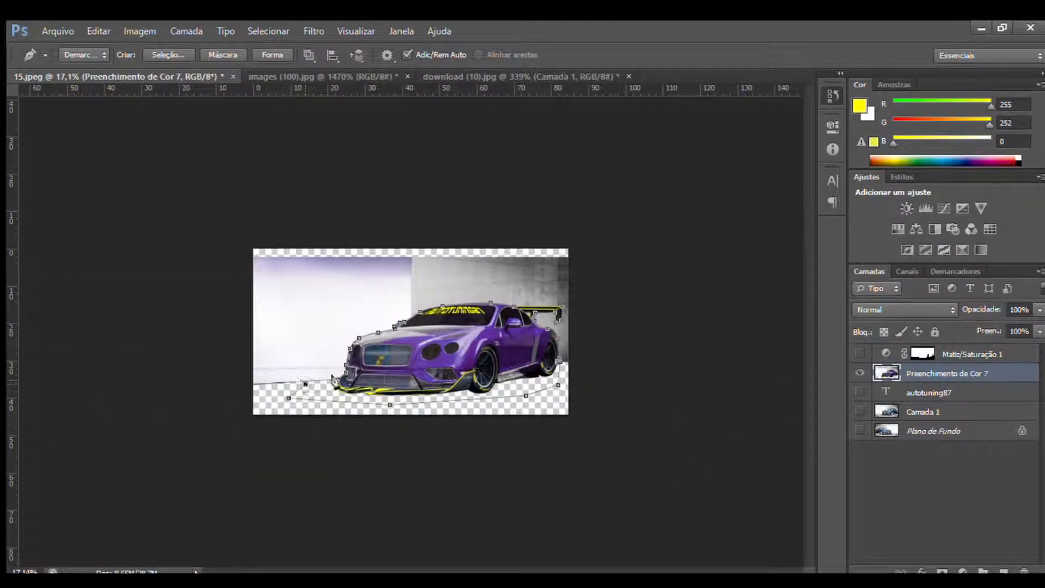
{"action": "key", "text": "ctrl+j"}
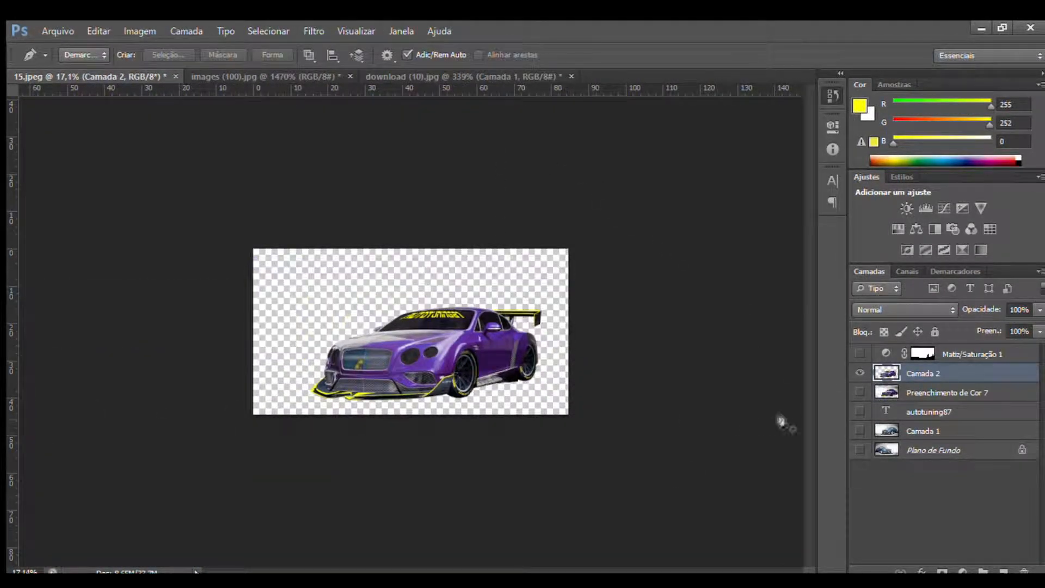
Rotate the car cutout by -0.73 degrees
{"action": "left_click_drag", "start_coordinate": [563, 505], "coordinate": [465, 237]}
{"action": "key", "text": "ctrl+t"}
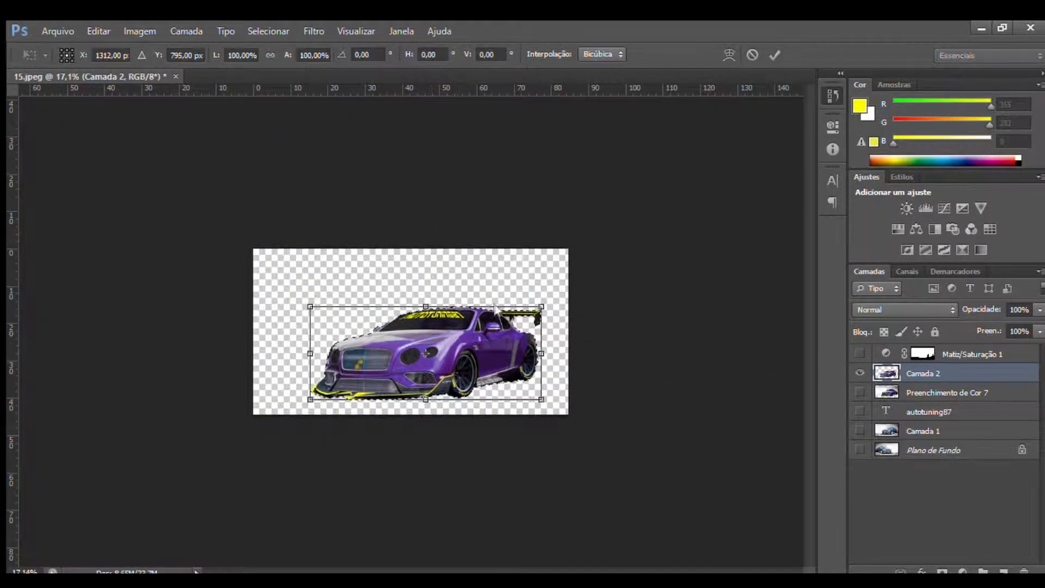
{"action": "mouse_move", "coordinate": [555, 397]}
{"action": "left_mouse_down"}
{"action": "mouse_move", "coordinate": [554, 387]}
{"action": "mouse_move", "coordinate": [555, 400]}
{"action": "left_mouse_up"}
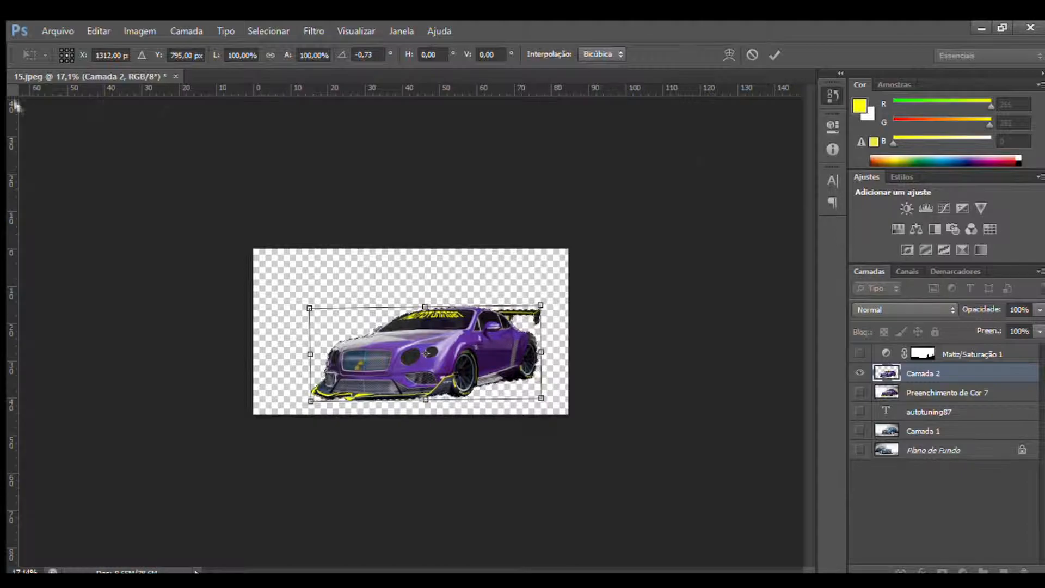
{"action": "key", "text": "Return"}
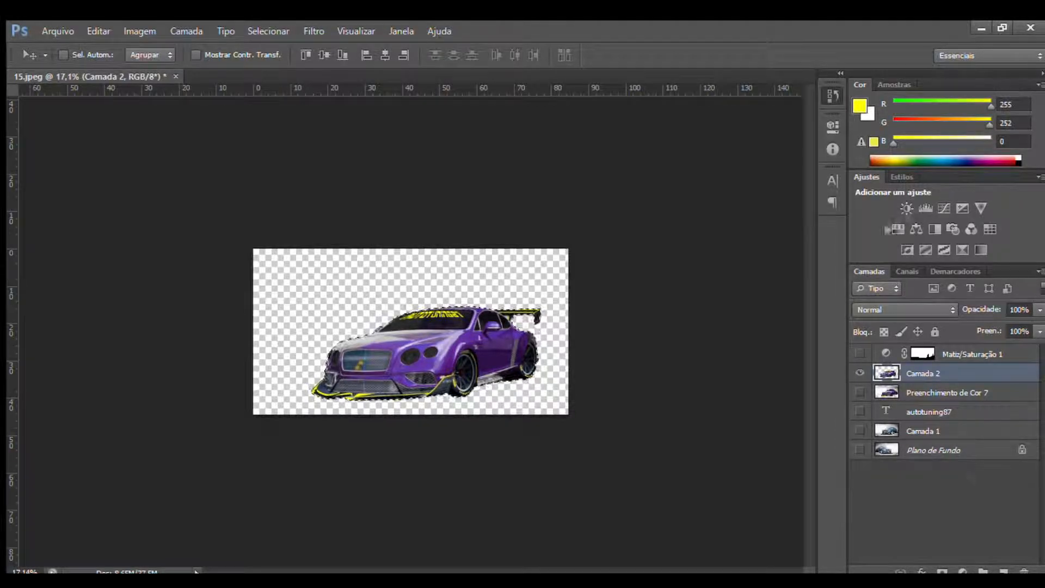
Copy the parking garage photo into the 15.jpeg document below Camada 2, and hide the car layer
{"action": "key", "text": "i"}
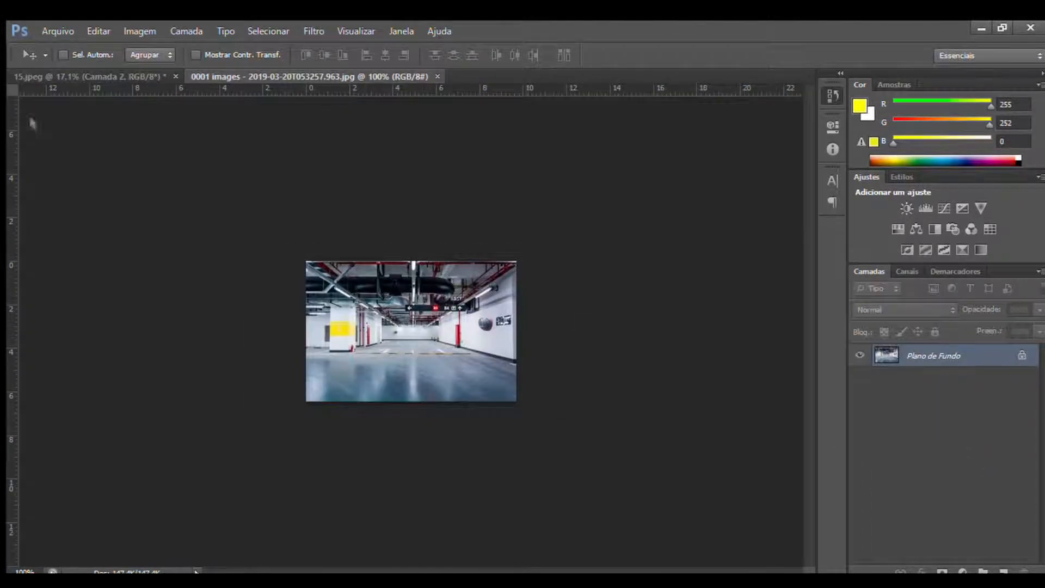
{"action": "key", "text": "m"}
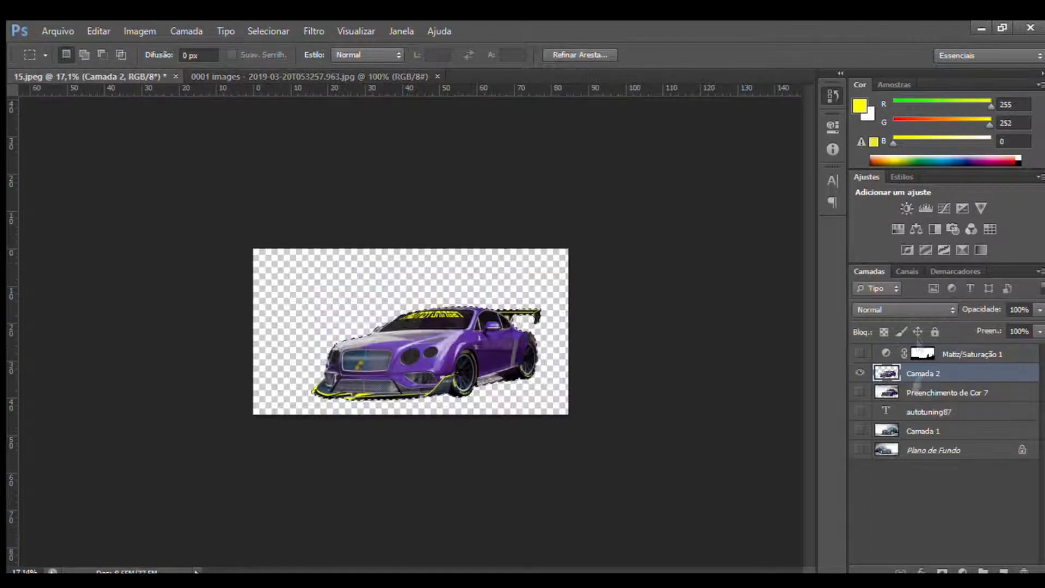
{"action": "key", "text": "ctrl+v"}
{"action": "left_click", "coordinate": [860, 373]}
Scale the garage photo to cover the whole canvas and flip it horizontally
{"action": "key", "text": "ctrl+t"}
{"action": "left_click_drag", "start_coordinate": [444, 366], "coordinate": [568, 413]}
{"action": "right_click", "coordinate": [506, 375]}
{"action": "left_click", "coordinate": [531, 350]}
{"action": "key", "text": "Return"}
Tone the garage background with a Hue/Saturation adjustment layer and show the Camada 2 car layer again
{"action": "left_click", "coordinate": [898, 229]}
{"action": "left_click_drag", "start_coordinate": [693, 228], "coordinate": [715, 254]}
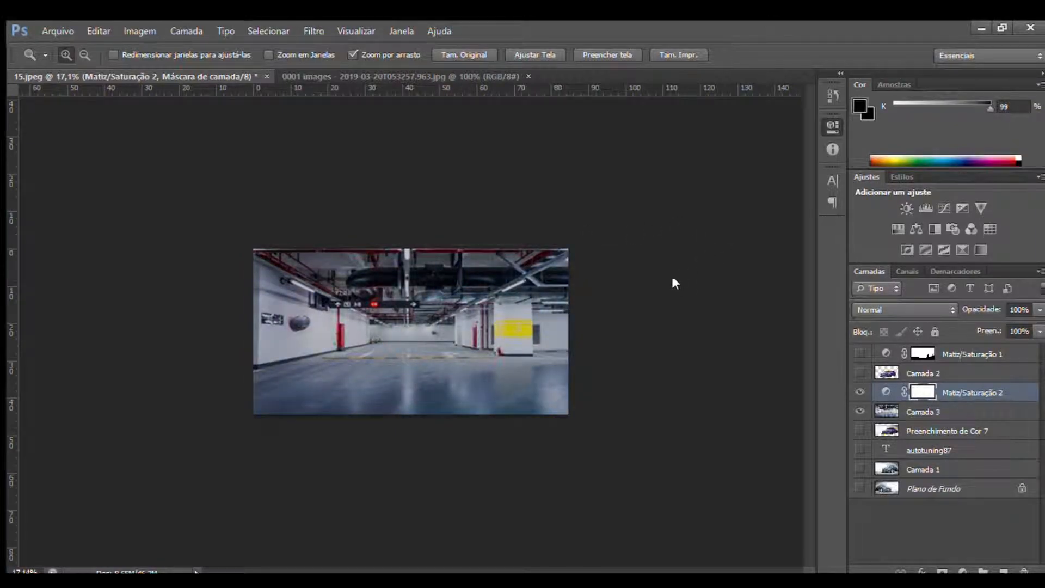
{"action": "left_click", "coordinate": [859, 373]}
{"action": "key", "text": "v"}
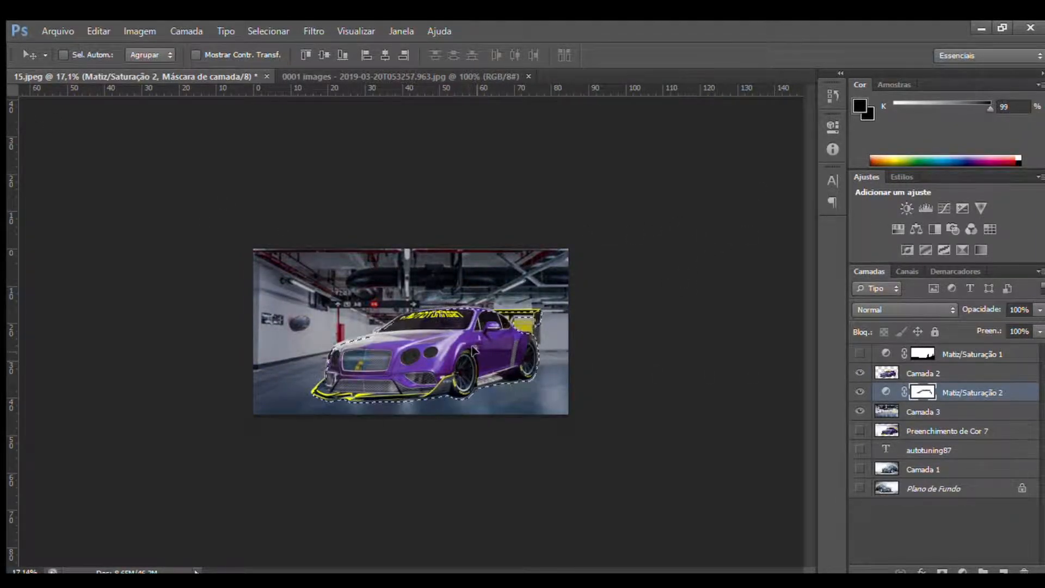
{"action": "key", "text": "ctrl+t"}
{"action": "left_click_drag", "start_coordinate": [506, 361], "coordinate": [499, 360]}
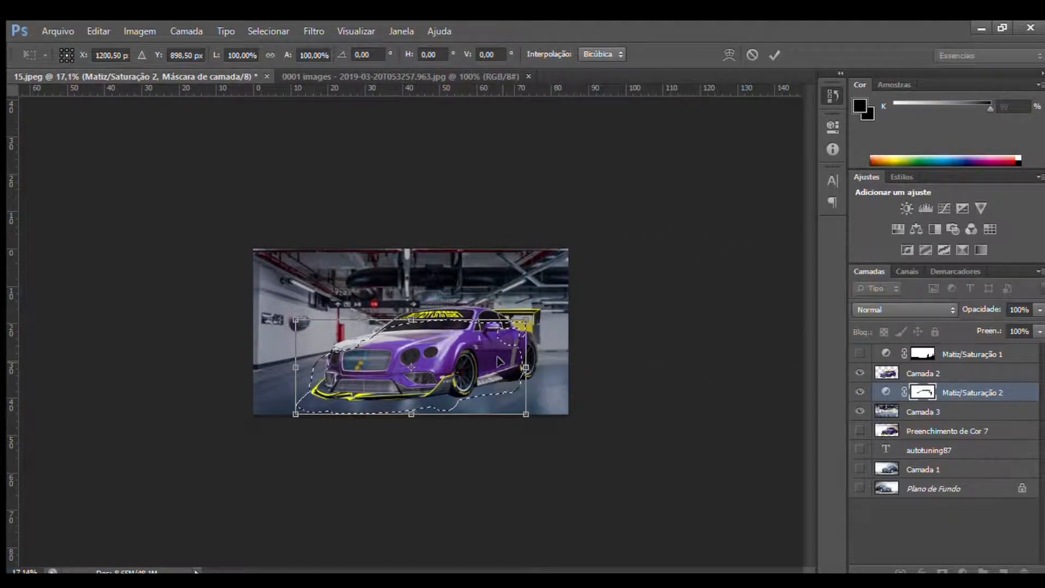
{"action": "key", "text": "Return"}
Move the car cutout on Camada 2 lower and slightly left on the garage floor
{"action": "left_click", "coordinate": [923, 373]}
{"action": "key", "text": "v"}
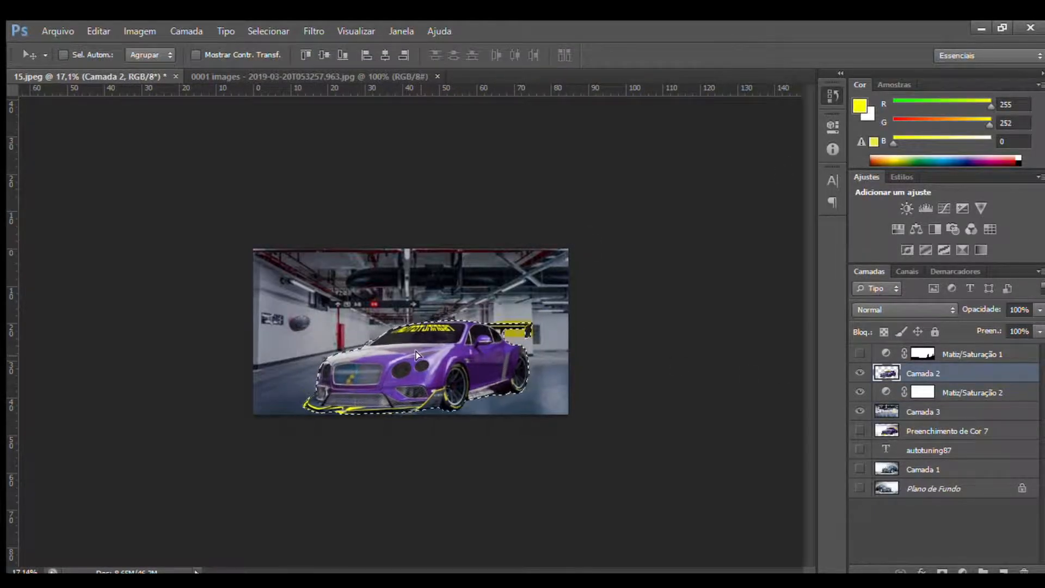
{"action": "key", "text": "ctrl+t"}
{"action": "key", "text": "Return"}
Paint a soft shadow beneath the car on Camada 3 with the Mixer Brush, using the dark garage color RGB 13, 19, 28
{"action": "key", "text": "ctrl+plus"}
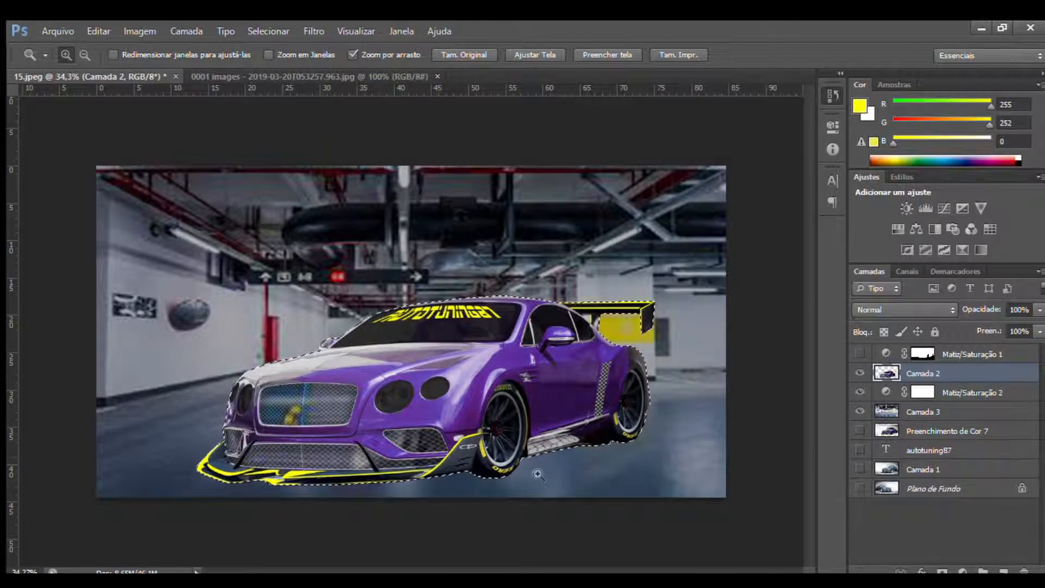
{"action": "left_click", "coordinate": [903, 413]}
{"action": "left_click", "coordinate": [19, 194]}
{"action": "left_click", "coordinate": [310, 229]}
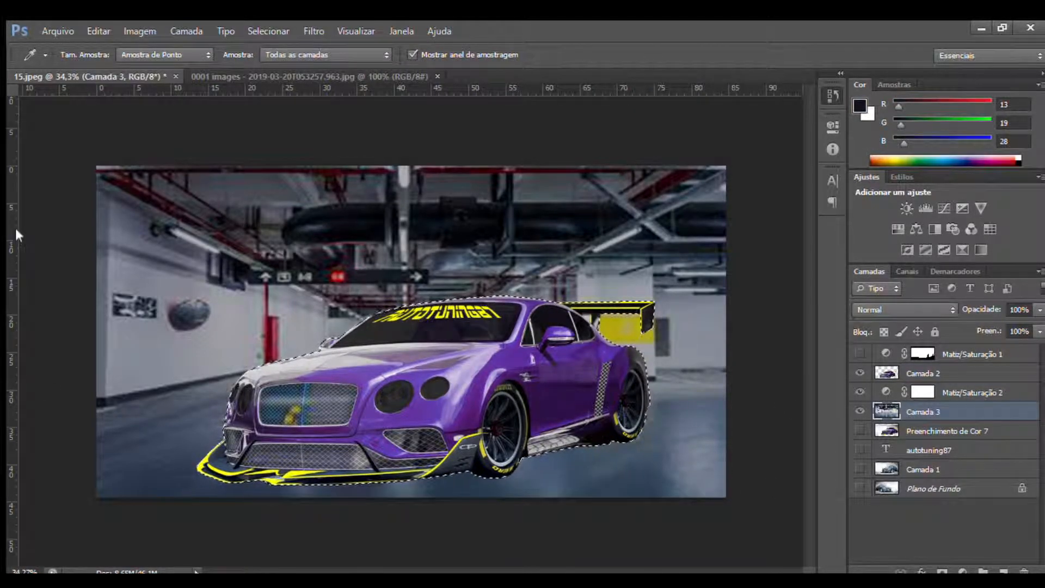
{"action": "left_click", "coordinate": [15, 227]}
{"action": "left_click_drag", "start_coordinate": [245, 416], "coordinate": [245, 381]}
{"action": "key", "text": "ctrl+a"}
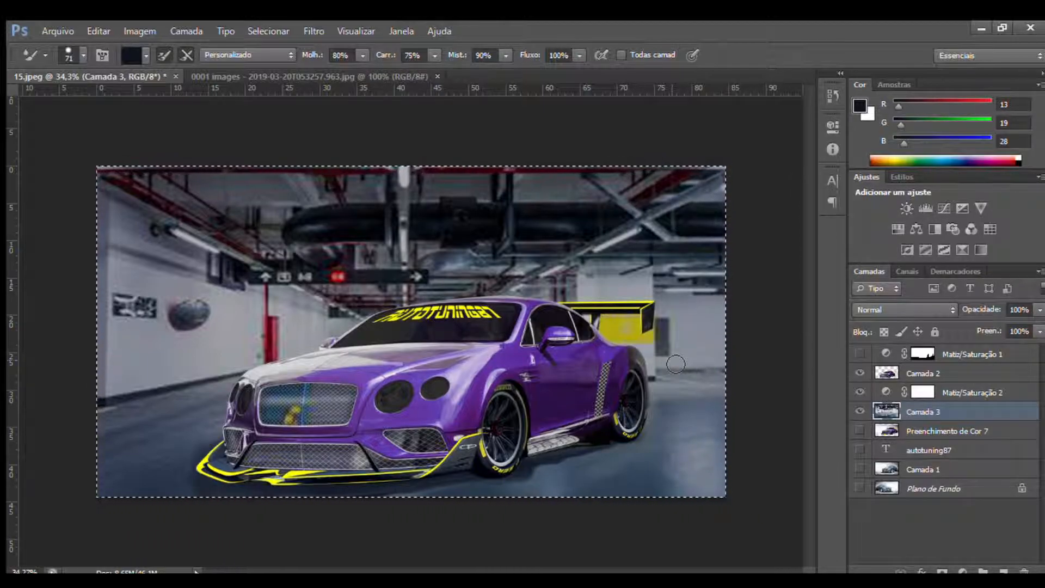
Copy the garage's upper part from Camada 3, down to about mid-car height, to a new layer above the car layer
{"action": "key", "text": "m"}
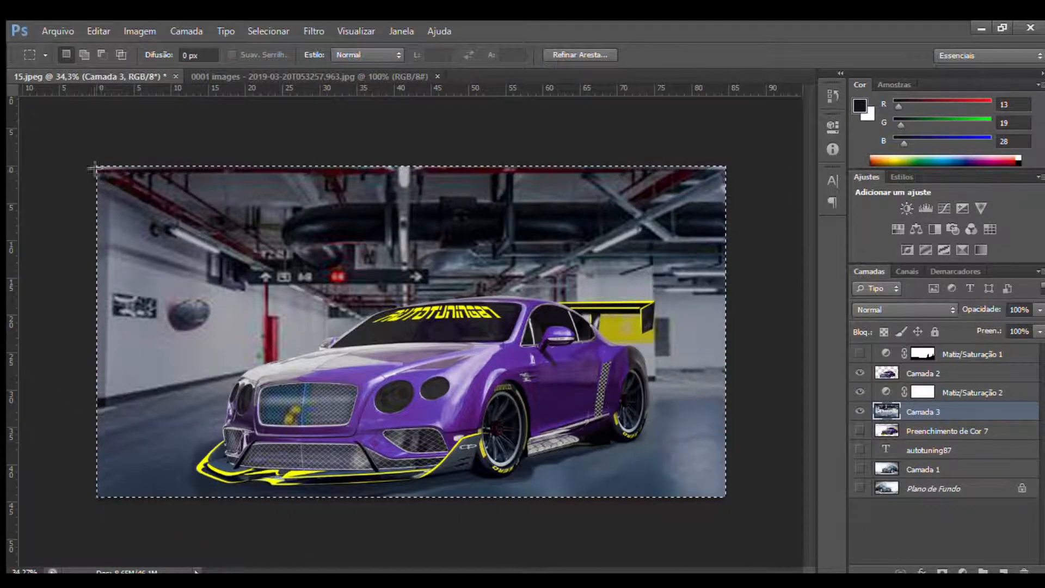
{"action": "left_click_drag", "start_coordinate": [753, 408], "coordinate": [751, 392]}
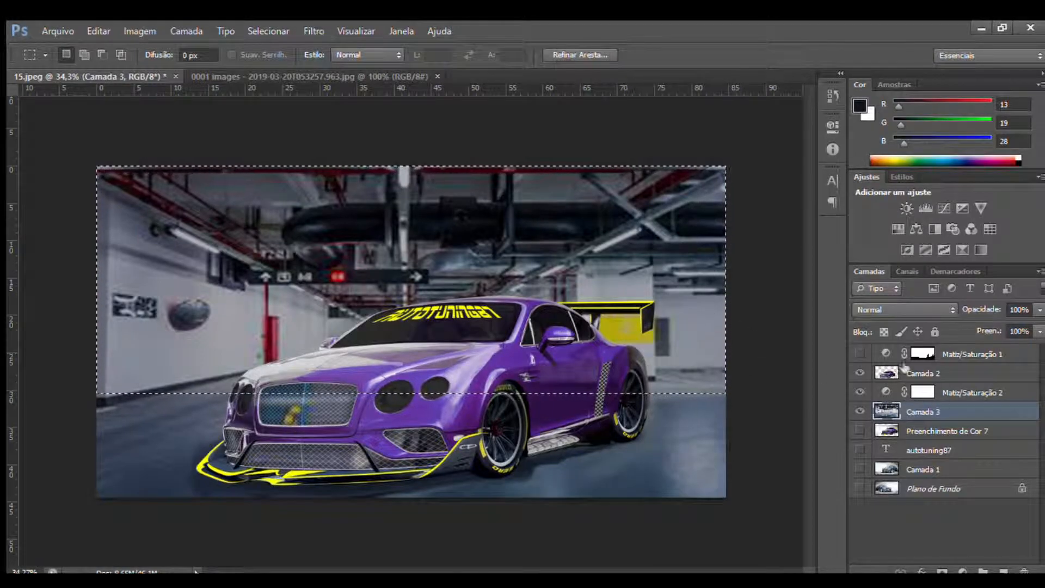
{"action": "key", "text": "ctrl+j"}
{"action": "key", "text": "ctrl+bracketright"}
{"action": "key", "text": "ctrl+bracketright"}
Flip the copied garage strip vertically and lower it slightly over the car
{"action": "key", "text": "ctrl+t"}
{"action": "right_click", "coordinate": [489, 136]}
{"action": "left_click", "coordinate": [543, 305]}
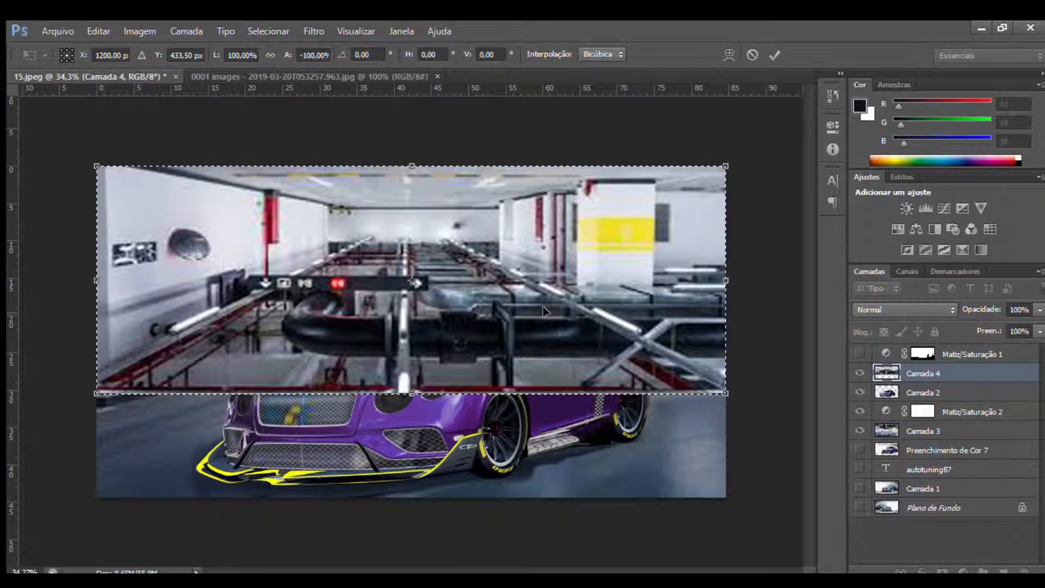
{"action": "left_click_drag", "start_coordinate": [443, 346], "coordinate": [443, 361]}
{"action": "left_click_drag", "start_coordinate": [414, 298], "coordinate": [415, 305]}
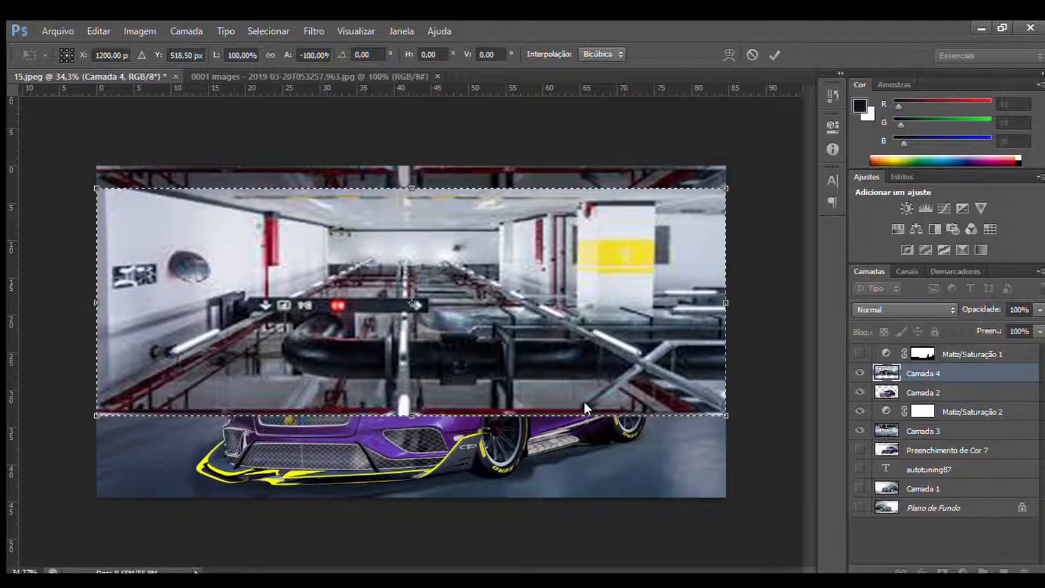
Skew the flipped garage strip by shifting its two upper corners to the right
{"action": "left_click_drag", "start_coordinate": [97, 188], "coordinate": [152, 188]}
{"action": "left_click_drag", "start_coordinate": [727, 189], "coordinate": [784, 189]}
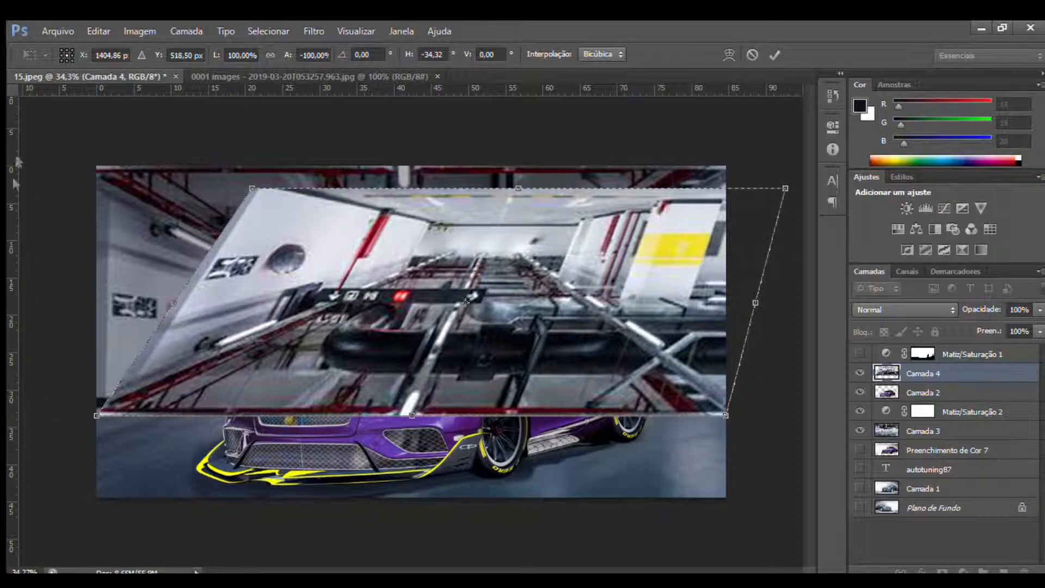
{"action": "key", "text": "Return"}
Select the right part of the skewed garage strip with a slanted Pen outline and distort it to follow the car's side
{"action": "key", "text": "p"}
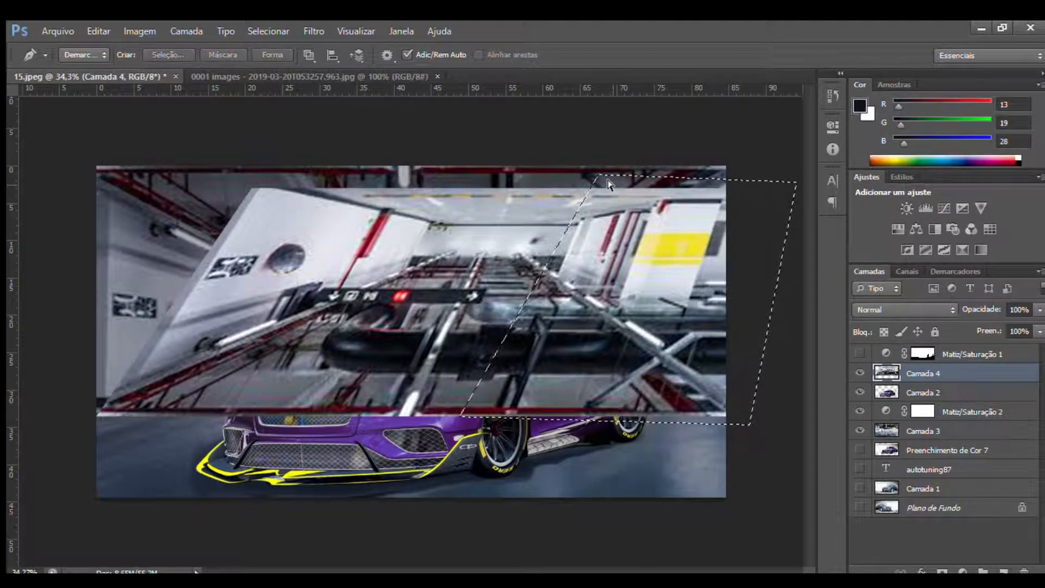
{"action": "key", "text": "ctrl+t"}
{"action": "left_click_drag", "start_coordinate": [797, 425], "coordinate": [796, 352]}
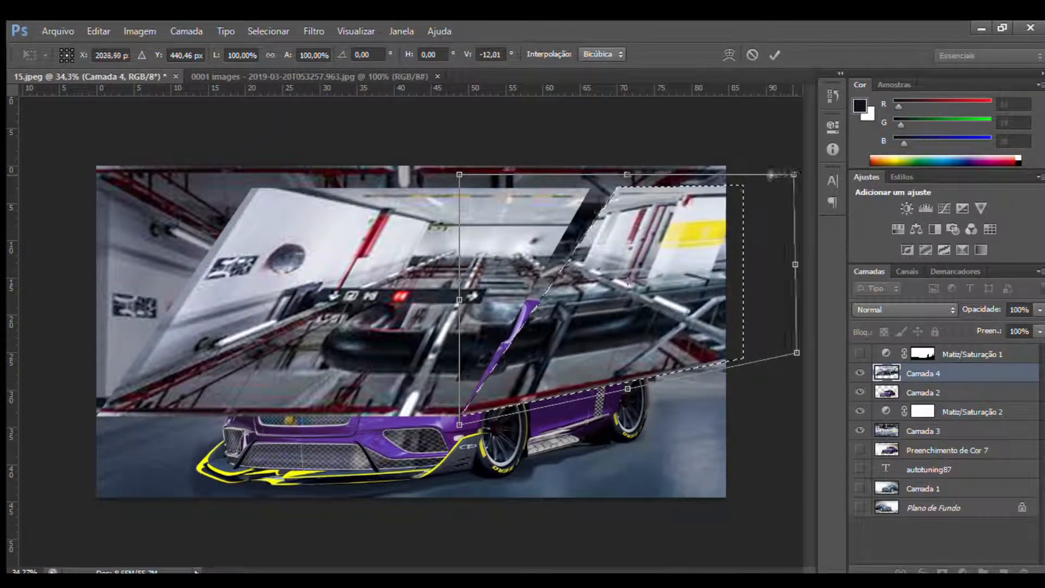
{"action": "left_click_drag", "start_coordinate": [783, 174], "coordinate": [735, 174]}
{"action": "left_click_drag", "start_coordinate": [460, 424], "coordinate": [460, 469]}
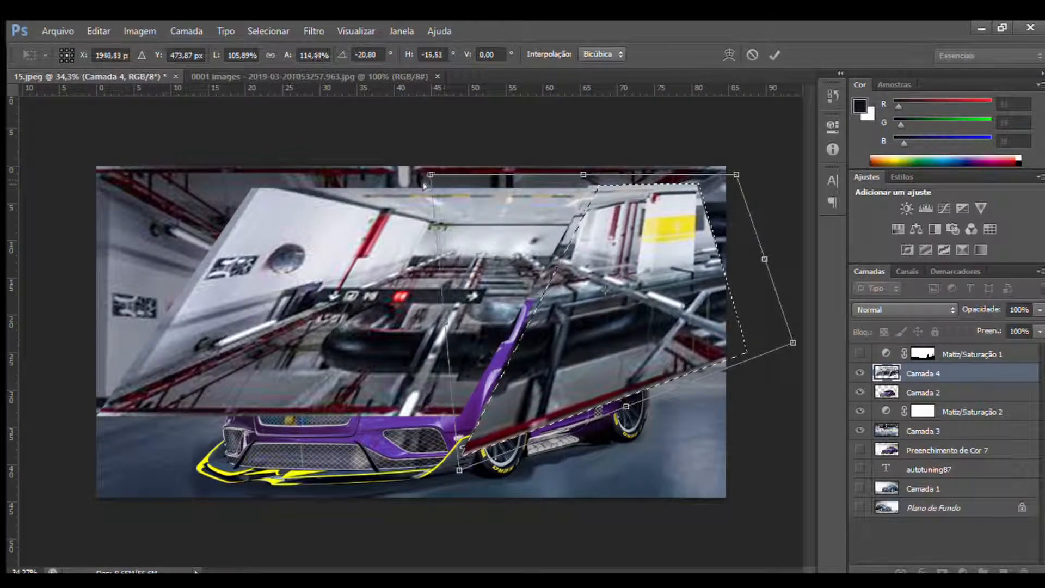
{"action": "key", "text": "Return"}
Copy the car-shaped area of Camada 4 to a new layer, using the Camada 2 outline, and hide Camada 4
{"action": "key", "text": "z"}
{"action": "left_click", "coordinate": [887, 392], "text": "ctrl"}
{"action": "left_click", "coordinate": [925, 373]}
{"action": "key", "text": "ctrl+j"}
{"action": "left_click", "coordinate": [860, 392]}
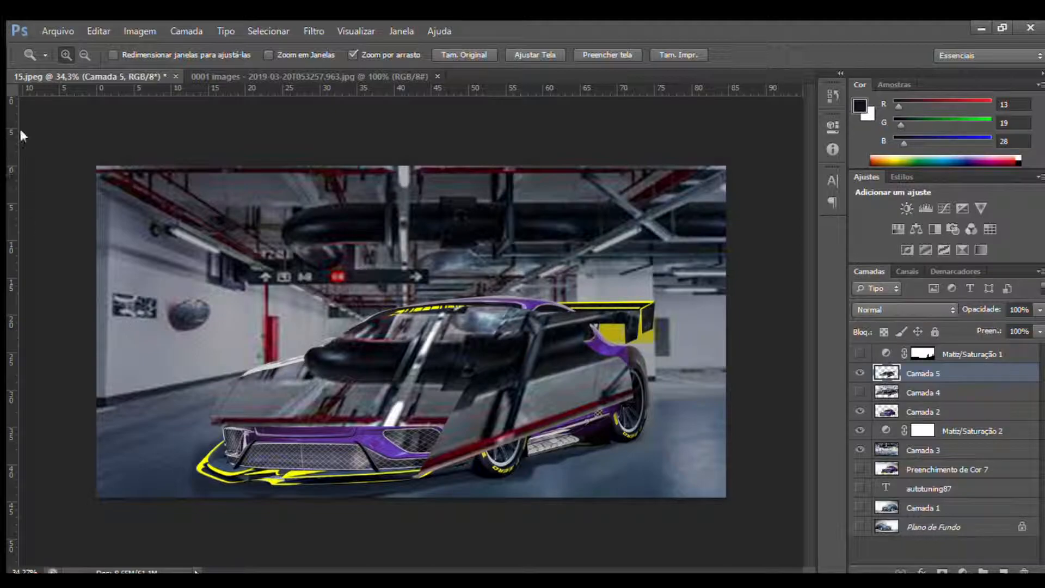
Align the car-shaped reflection with the car body and set its opacity to 24%
{"action": "key", "text": "v"}
{"action": "left_click_drag", "start_coordinate": [536, 396], "coordinate": [550, 387]}
{"action": "key", "text": "h"}
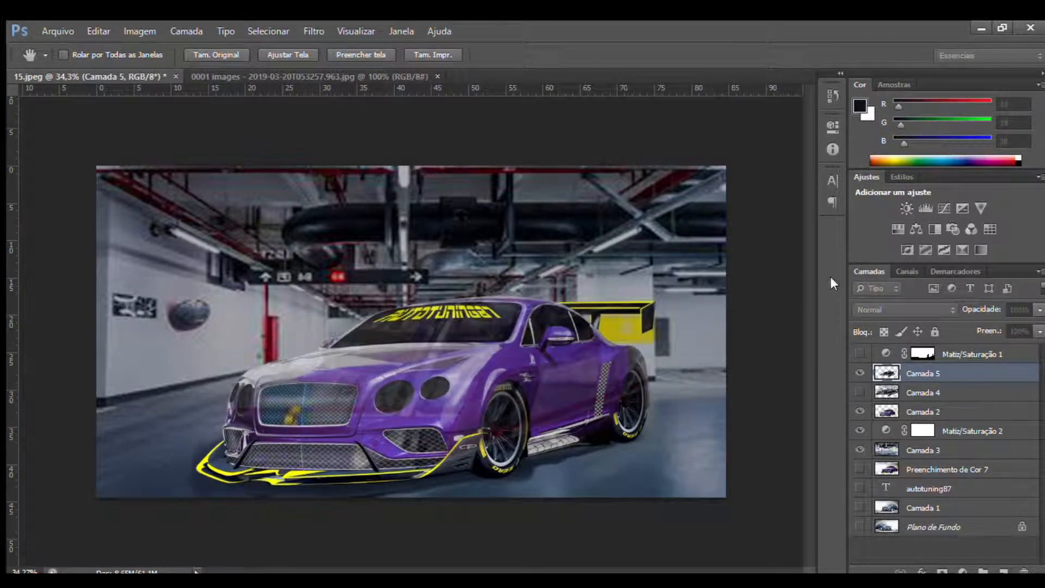
{"action": "key", "text": "v"}
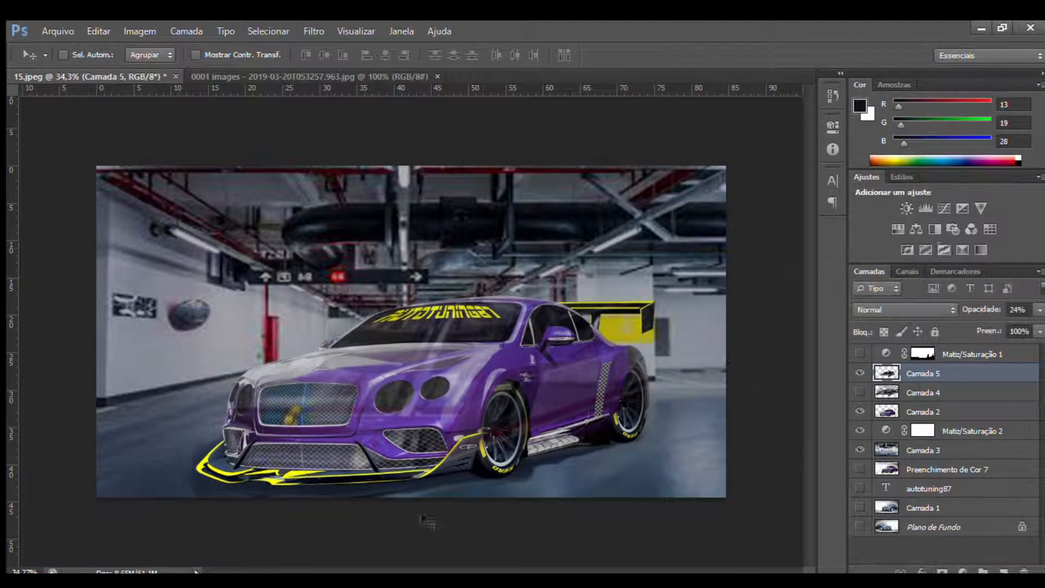
Copy the smoke from smoke_PNG55239.png and paste it into 15.jpeg directly above Camada 3
{"action": "key", "text": "alt+bracketleft"}
{"action": "key", "text": "alt+bracketleft"}
{"action": "key", "text": "alt+bracketleft"}
{"action": "key", "text": "alt+bracketleft"}
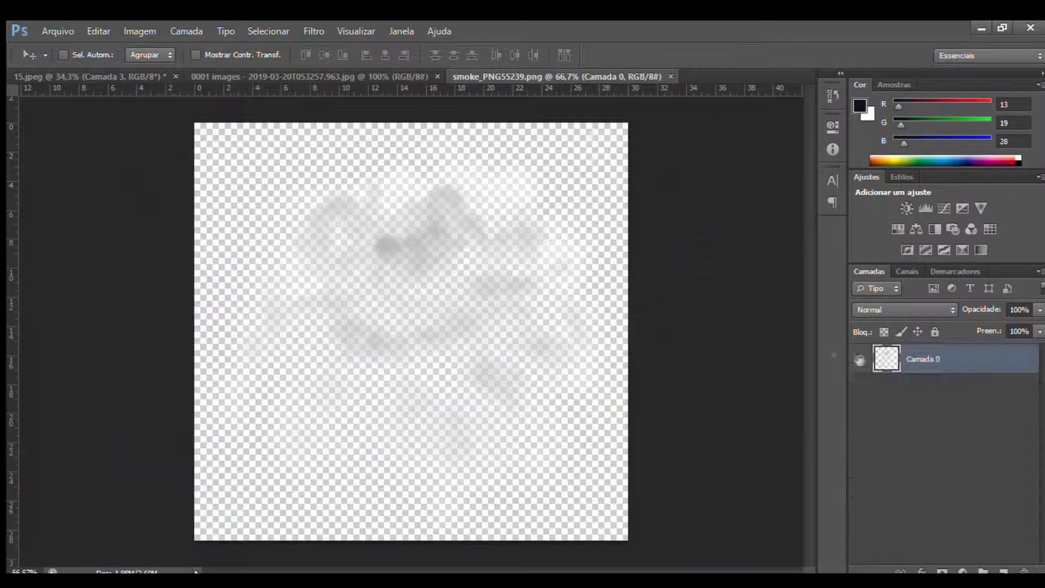
{"action": "left_click", "coordinate": [887, 362], "text": "ctrl"}
{"action": "key", "text": "ctrl+c"}
{"action": "left_click", "coordinate": [87, 76]}
{"action": "key", "text": "ctrl+v"}
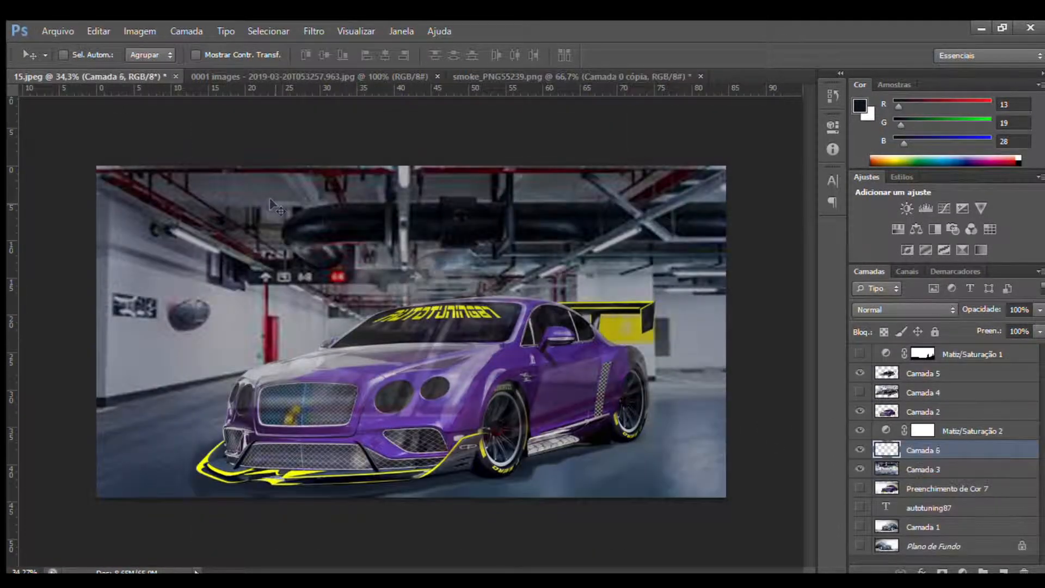
Hide Camada 2 and Camada 5, and scale and position the pasted smoke over the garage floor
{"action": "left_click", "coordinate": [859, 411]}
{"action": "left_click", "coordinate": [860, 373]}
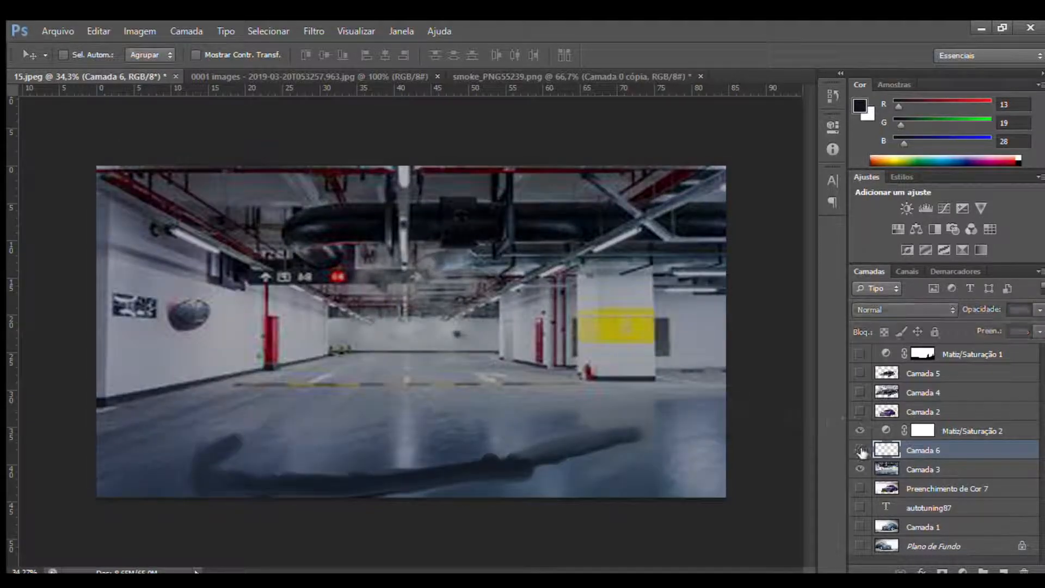
{"action": "key", "text": "ctrl+t"}
{"action": "left_click_drag", "start_coordinate": [193, 524], "coordinate": [193, 497]}
{"action": "left_click_drag", "start_coordinate": [298, 419], "coordinate": [279, 382]}
{"action": "left_click", "coordinate": [774, 55]}
Spread copies of the smoke across the garage floor and show the Camada 2 car layer again
{"action": "left_click_drag", "start_coordinate": [201, 430], "coordinate": [490, 395]}
{"action": "left_click_drag", "start_coordinate": [490, 394], "coordinate": [381, 294]}
{"action": "left_click", "coordinate": [859, 411]}
Place smoke copies above the car layer and spread them over the front bumper, wheels and car side
{"action": "left_click_drag", "start_coordinate": [884, 451], "coordinate": [886, 406]}
{"action": "left_click_drag", "start_coordinate": [348, 340], "coordinate": [544, 479]}
{"action": "left_click_drag", "start_coordinate": [544, 478], "coordinate": [644, 469]}
{"action": "left_click_drag", "start_coordinate": [640, 405], "coordinate": [720, 354]}
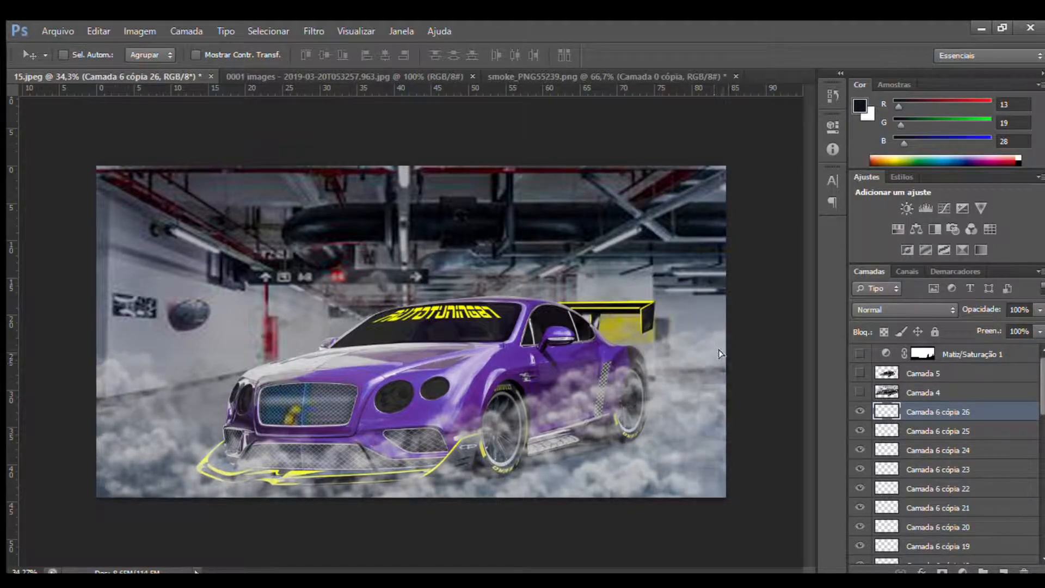
{"action": "left_click_drag", "start_coordinate": [364, 486], "coordinate": [486, 462]}
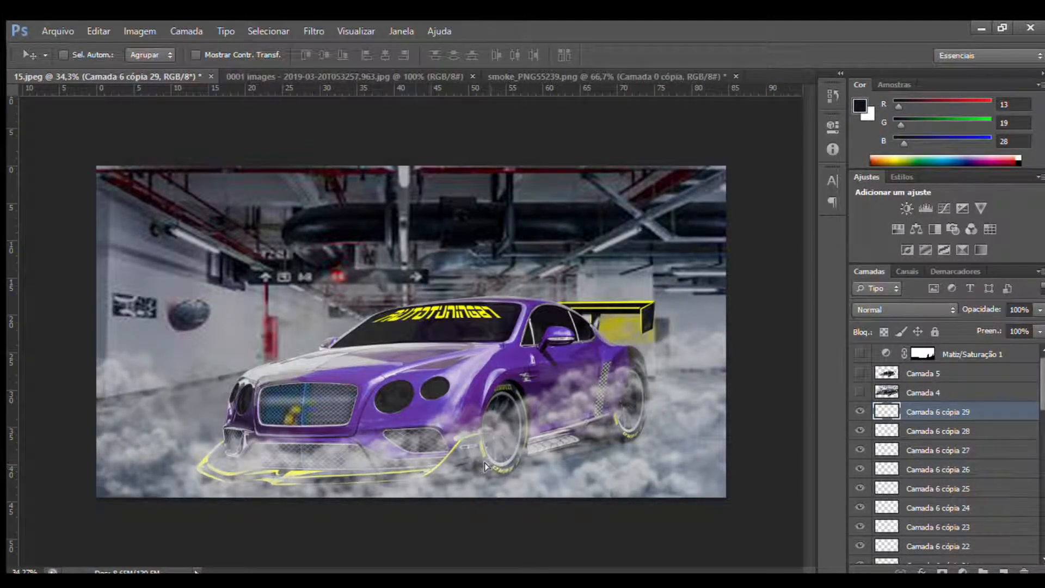
Add a Curves adjustment layer above the smoke, and merge the smoke copies behind the car with the garage layer
{"action": "left_click", "coordinate": [943, 208]}
{"action": "key", "text": "z"}
{"action": "left_click_drag", "start_coordinate": [436, 327], "coordinate": [400, 326]}
{"action": "left_click_drag", "start_coordinate": [1041, 383], "coordinate": [1039, 502]}
{"action": "left_click", "coordinate": [968, 477]}
{"action": "left_click", "coordinate": [968, 458], "text": "shift"}
{"action": "left_click", "coordinate": [969, 365], "text": "shift"}
{"action": "scroll", "coordinate": [1005, 396], "scroll_direction": "down", "scroll_amount": 3}
{"action": "left_click", "coordinate": [936, 477]}
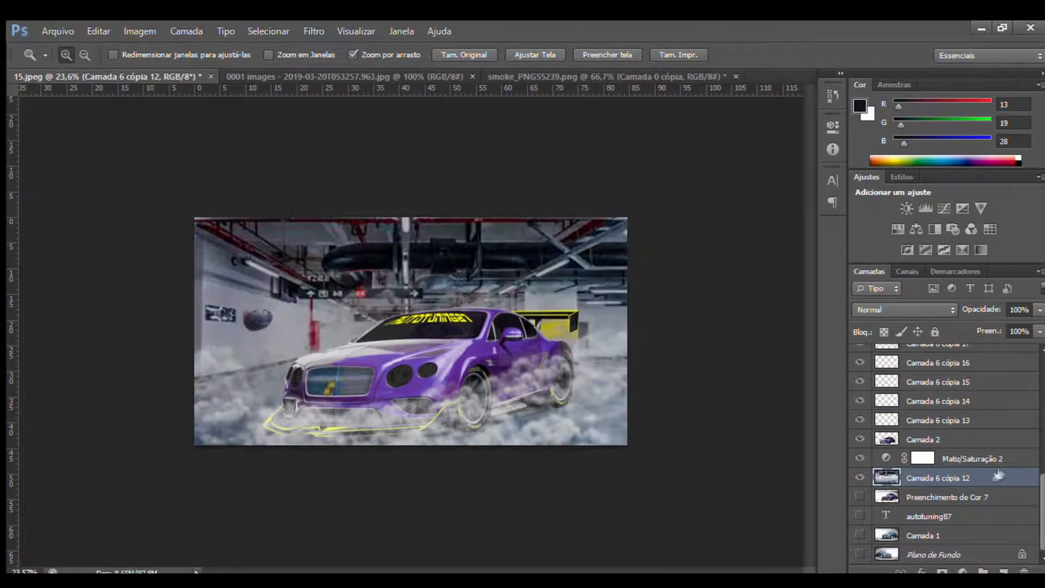
Merge Matiz/Saturação 2 with the garage layer, and merge the smoke copies in front of the car into one layer
{"action": "left_click", "coordinate": [992, 442]}
{"action": "left_click", "coordinate": [971, 497], "text": "shift"}
{"action": "left_click_drag", "start_coordinate": [1041, 506], "coordinate": [1040, 405]}
{"action": "left_click", "coordinate": [976, 367], "text": "shift"}
{"action": "left_click", "coordinate": [975, 395], "text": "shift"}
{"action": "left_click", "coordinate": [996, 418], "text": "shift"}
{"action": "key", "text": "ctrl+e"}
Show the Camada 5 reflection layer again and delete Camada 4
{"action": "left_click", "coordinate": [860, 373]}
{"action": "left_click", "coordinate": [859, 391]}
{"action": "left_click", "coordinate": [860, 392]}
{"action": "left_click", "coordinate": [961, 392]}
{"action": "key", "text": "Delete"}
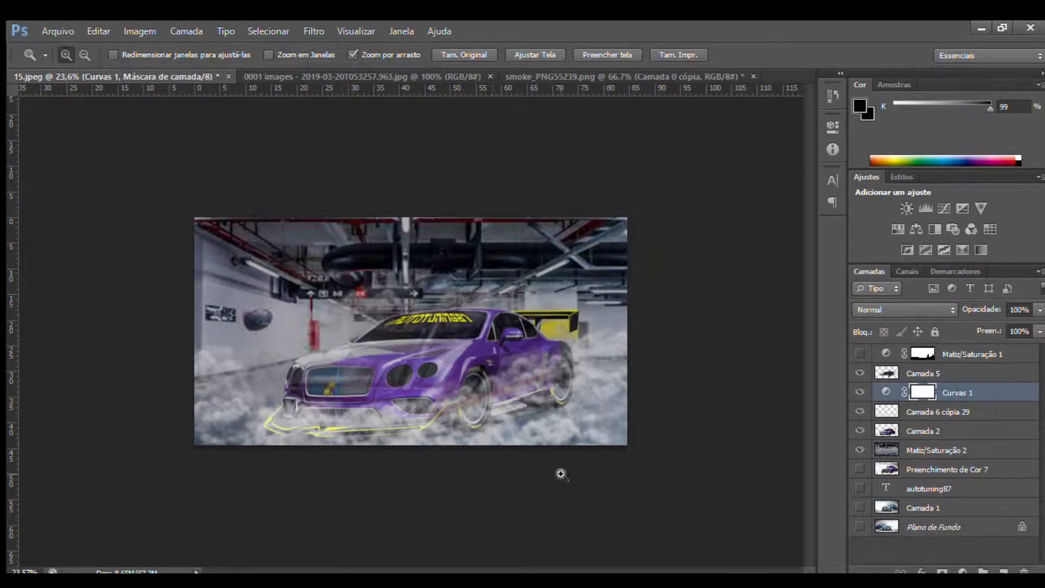